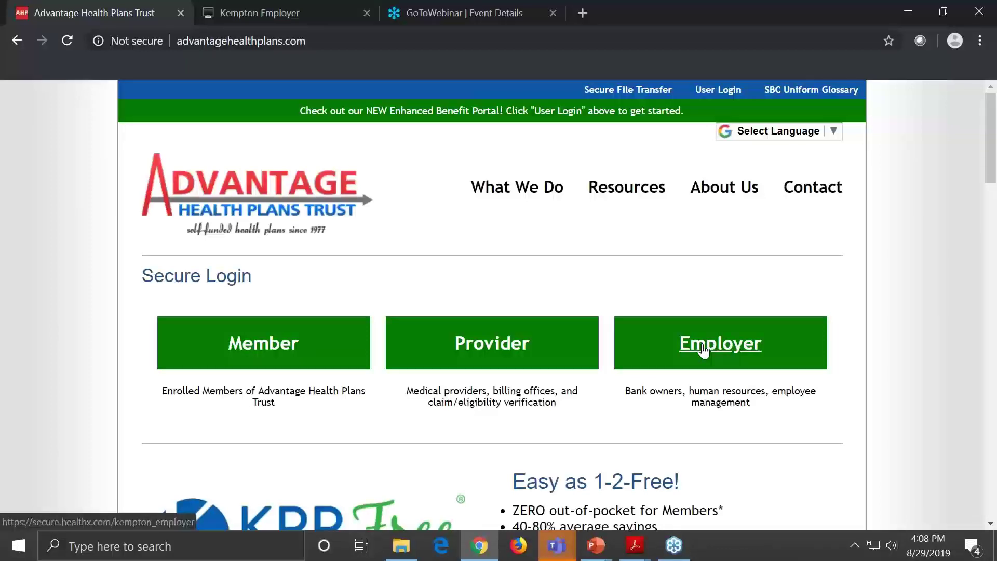
- Sign in as an Employer using the test account's username and password
click(704, 351)
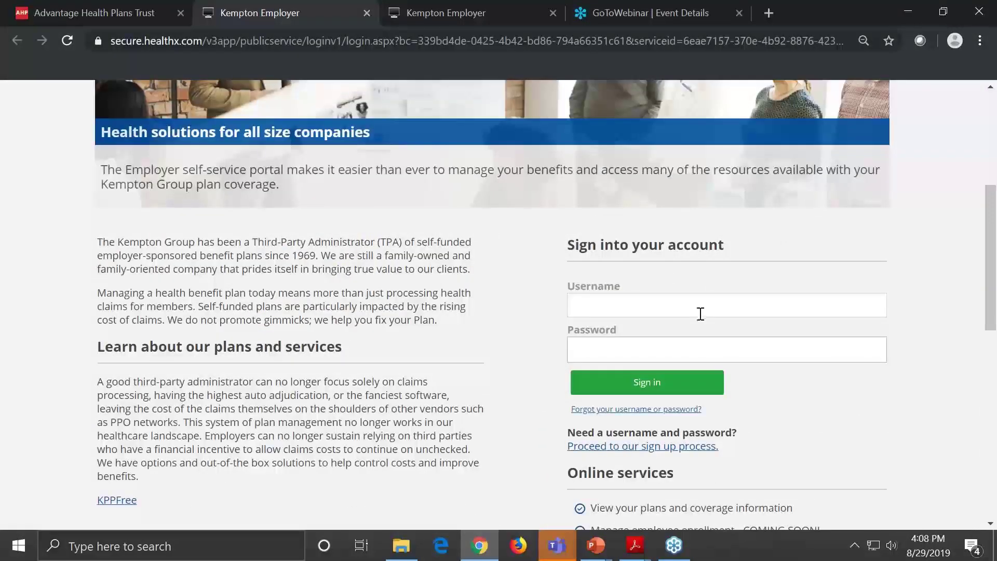
text(testhr)
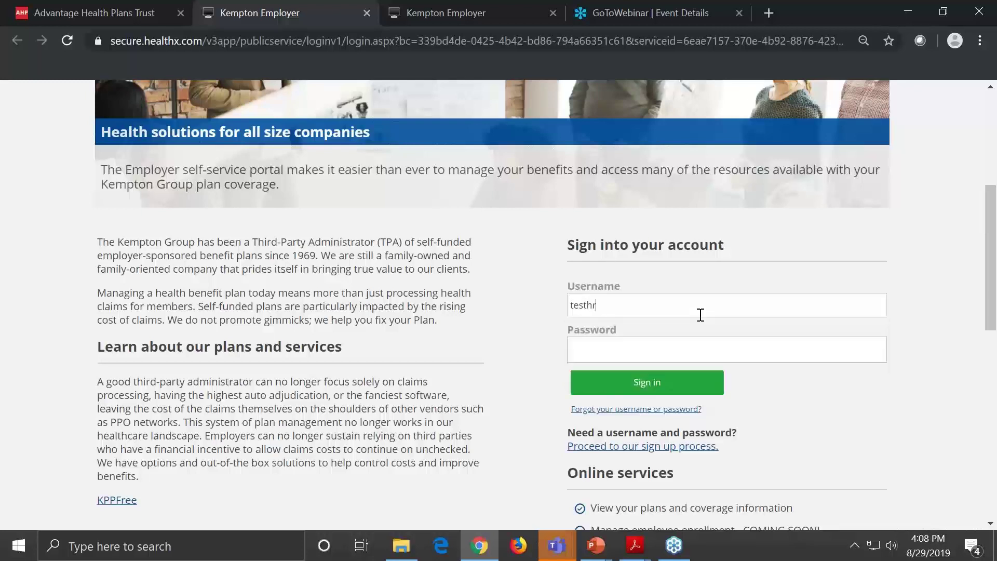
key(Tab)
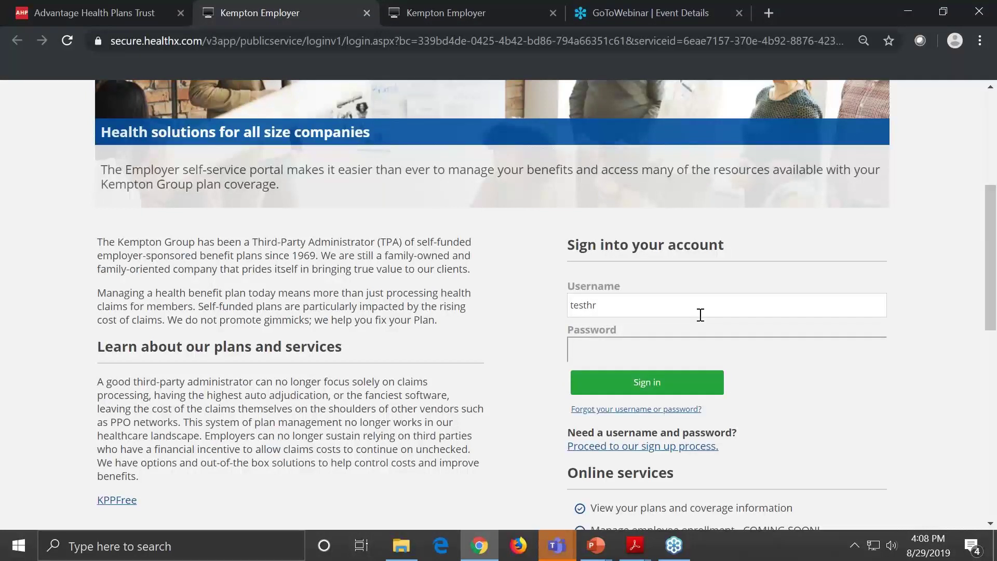
text(••••)
key(Return)
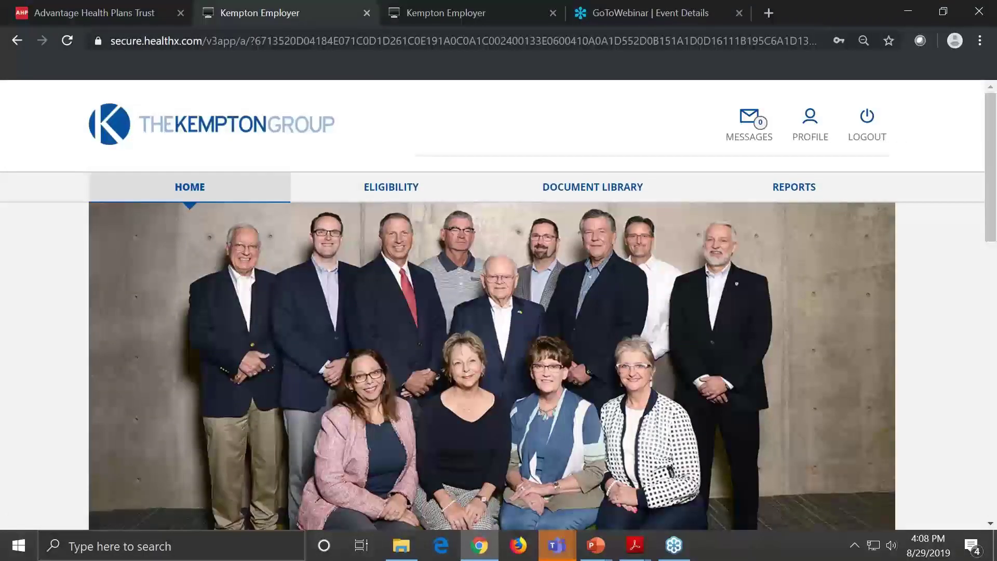
- Open Eligibility Management from the home page to see the group's participant summary
scroll(699, 315, down, 5)
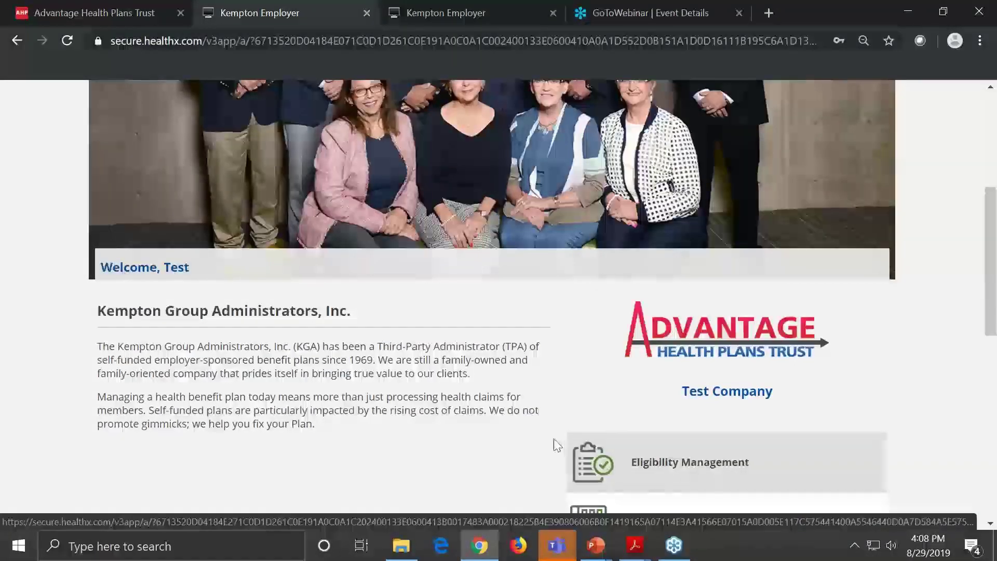
scroll(553, 442, down, 5)
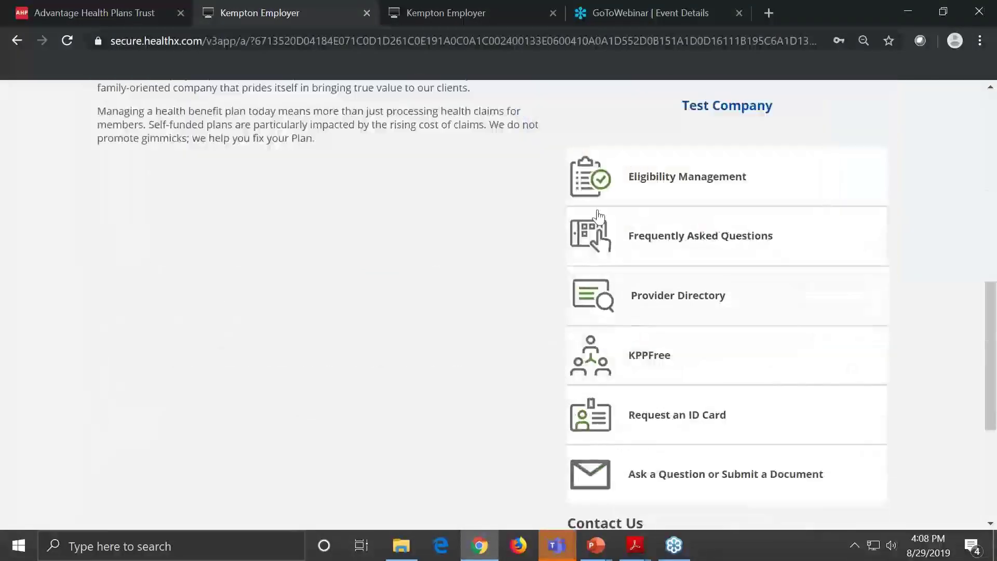
click(655, 182)
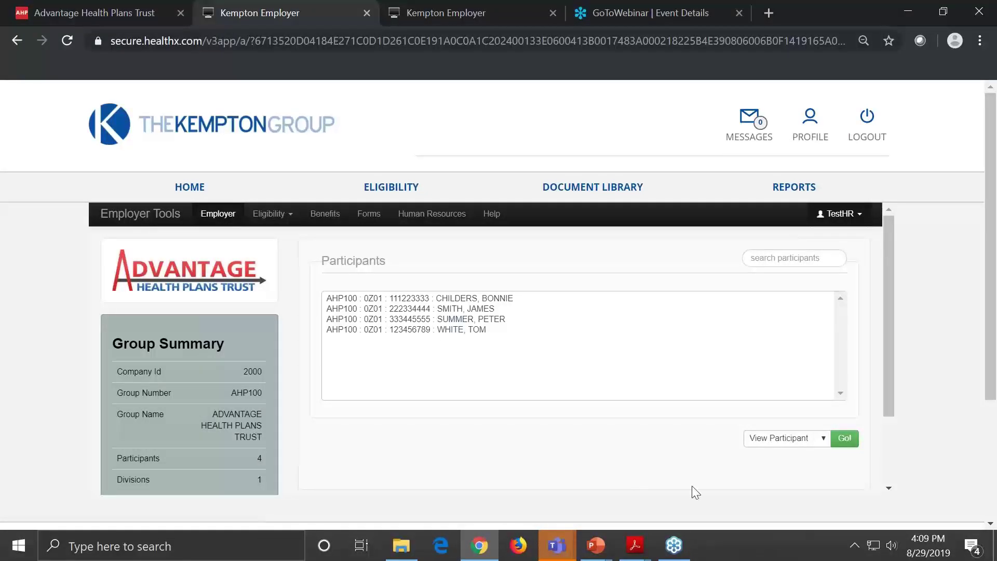
click(760, 440)
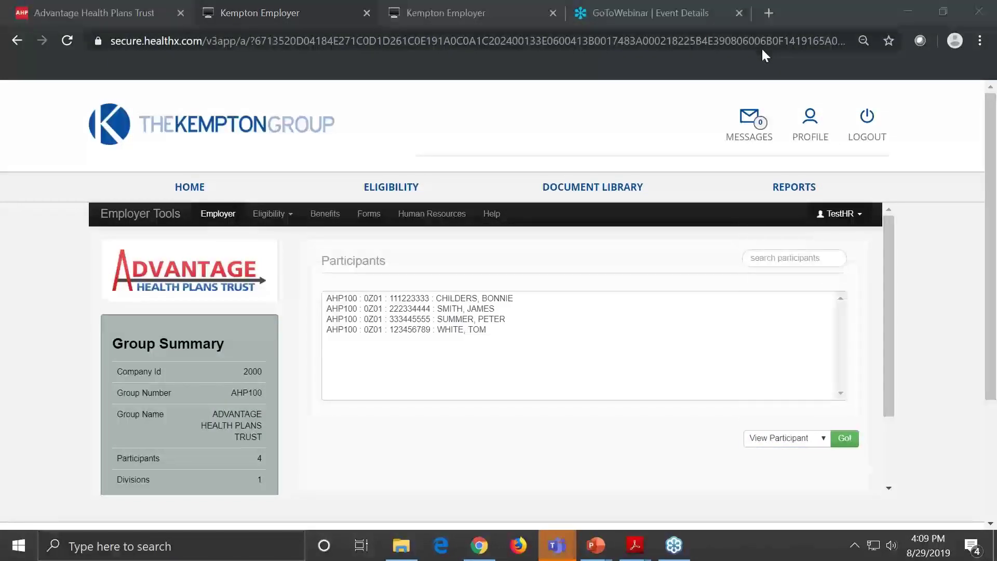
click(823, 439)
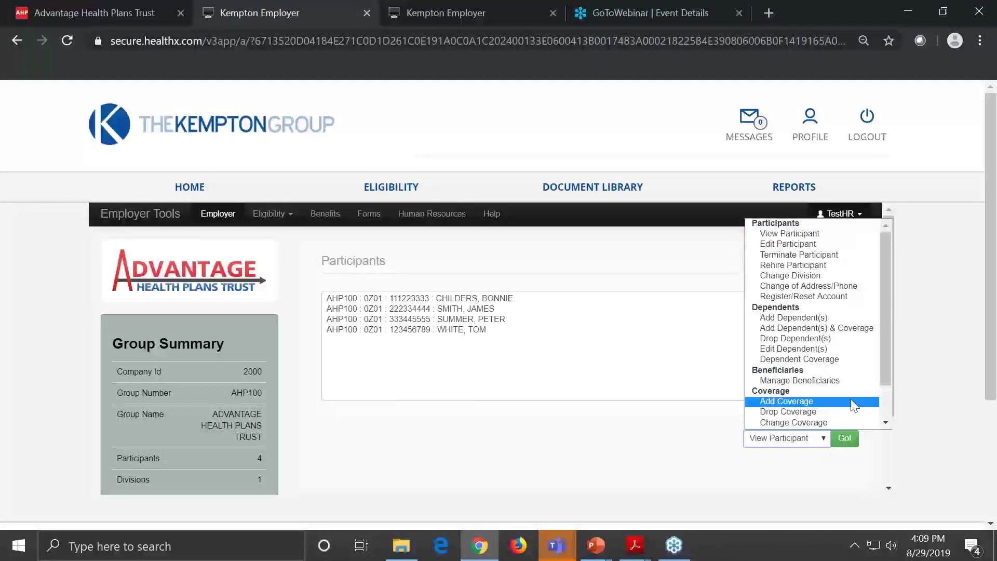
drag(883, 328, 886, 391)
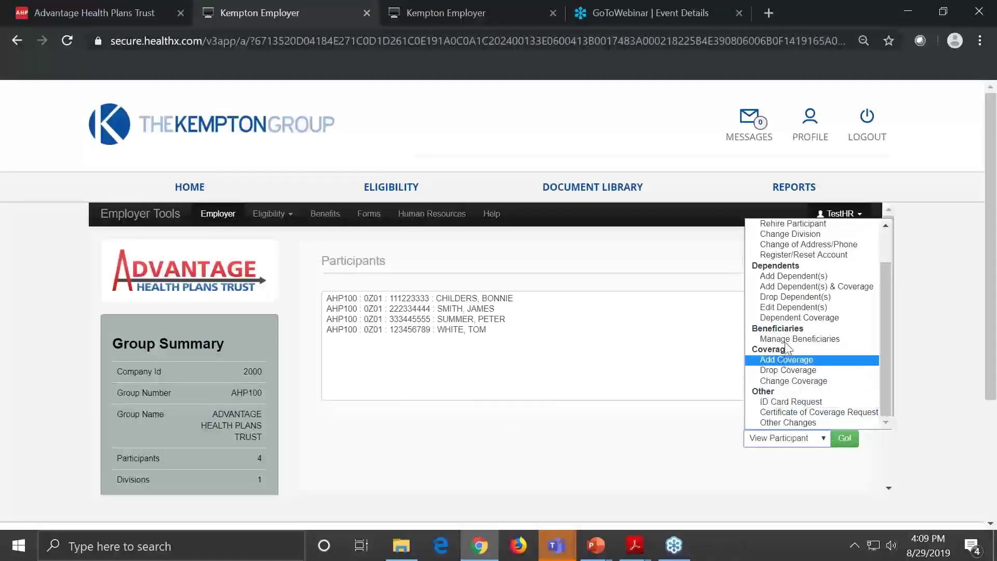
scroll(786, 326, up, 2)
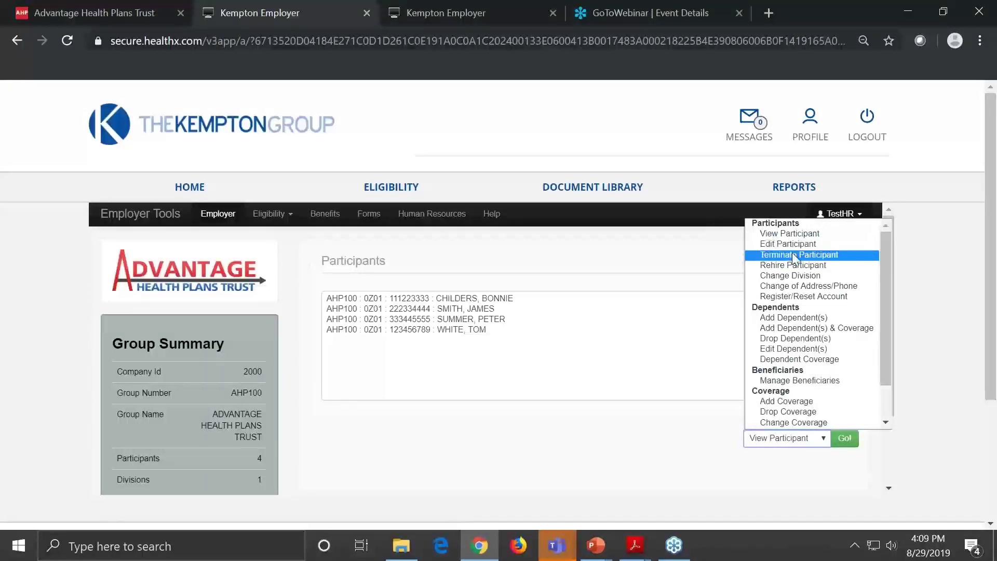
click(401, 320)
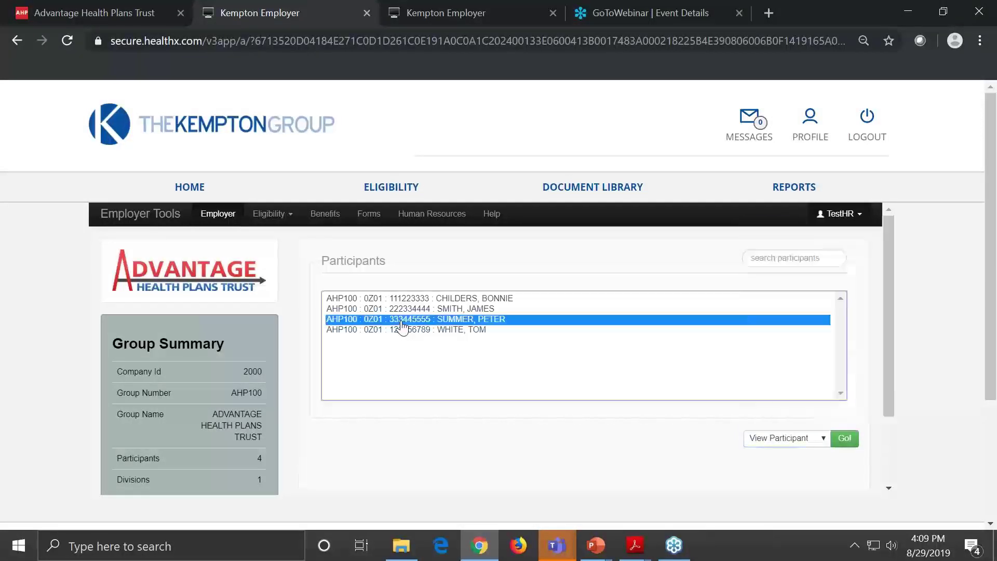
click(761, 442)
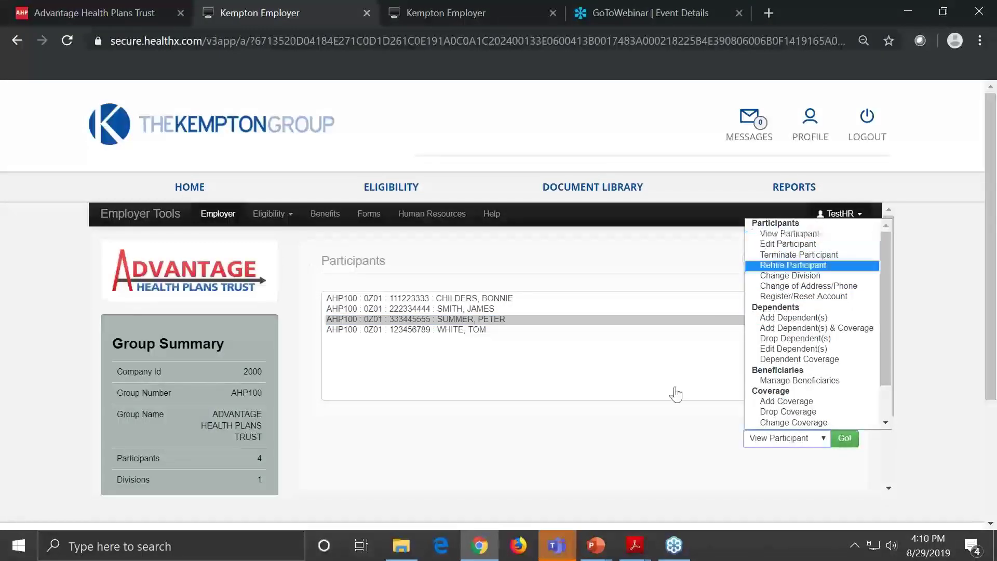
click(650, 440)
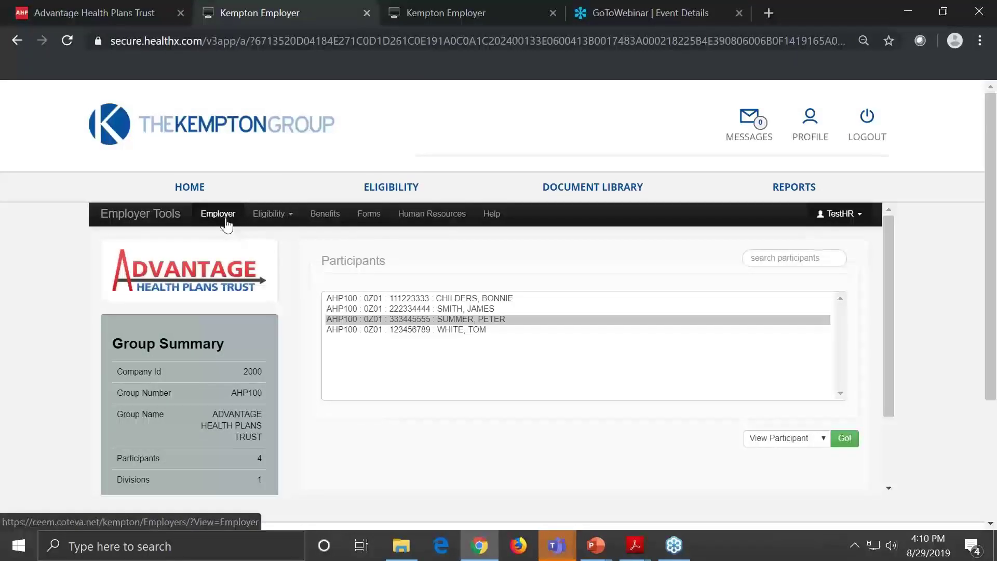
- Return to the employer overview, check the Eligibility options, then go to the Benefits plans page
click(238, 220)
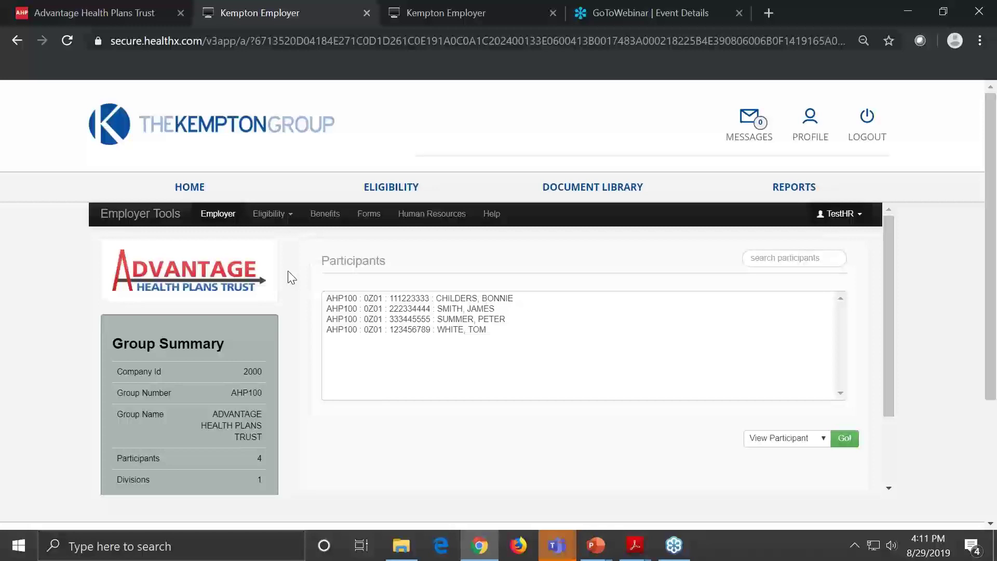
click(290, 218)
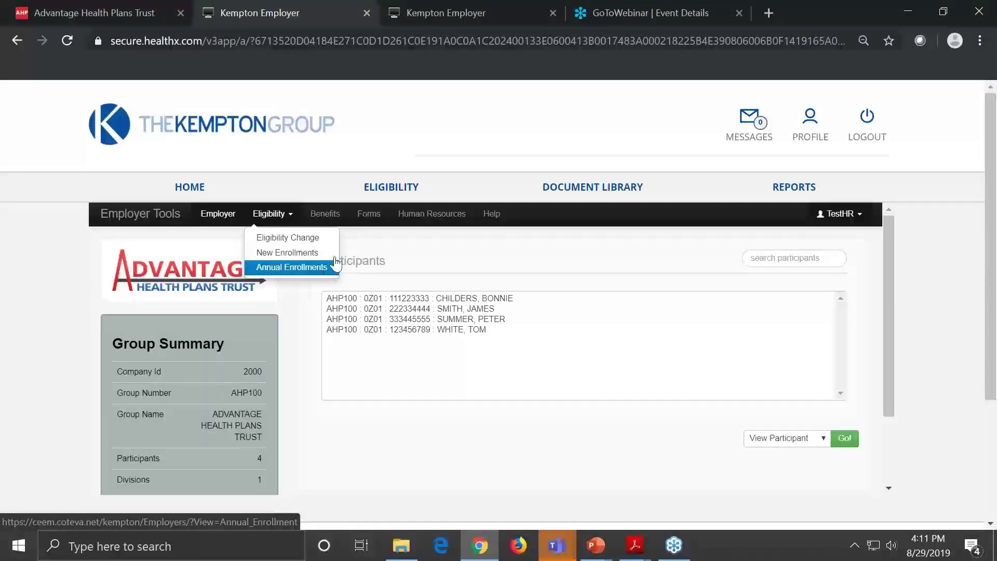
click(333, 218)
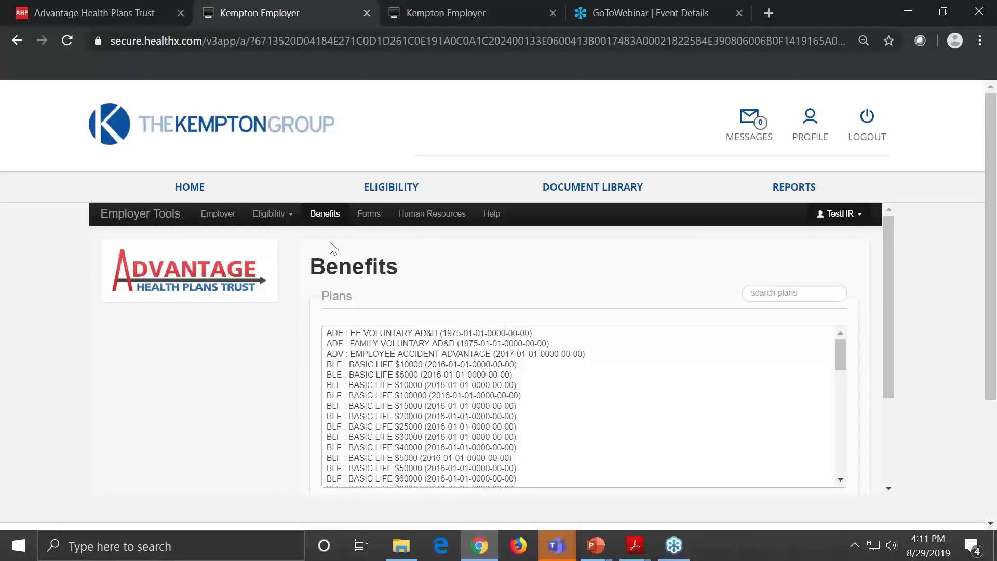
- Browse the Forms library, then go to the Human Resources section
click(366, 218)
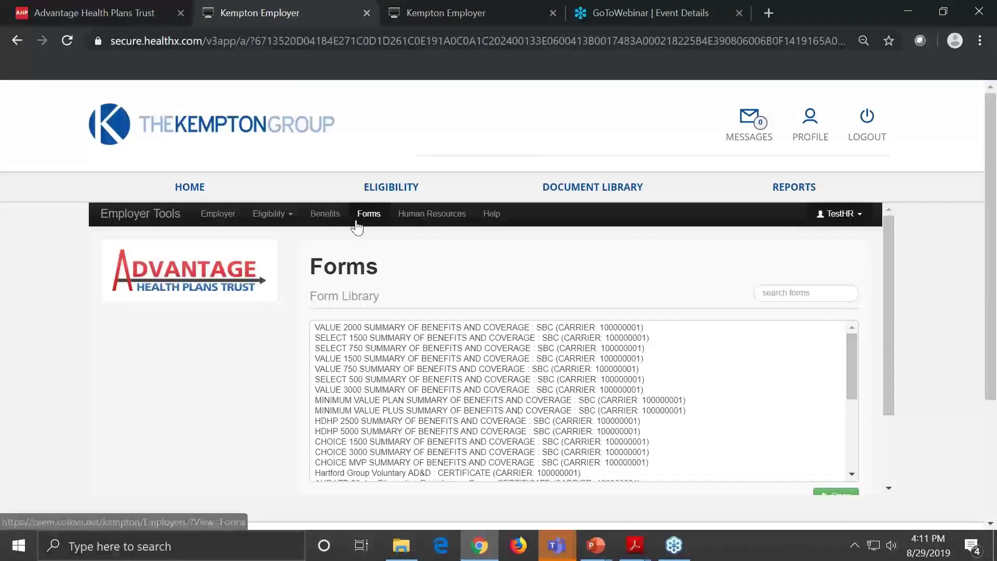
click(434, 218)
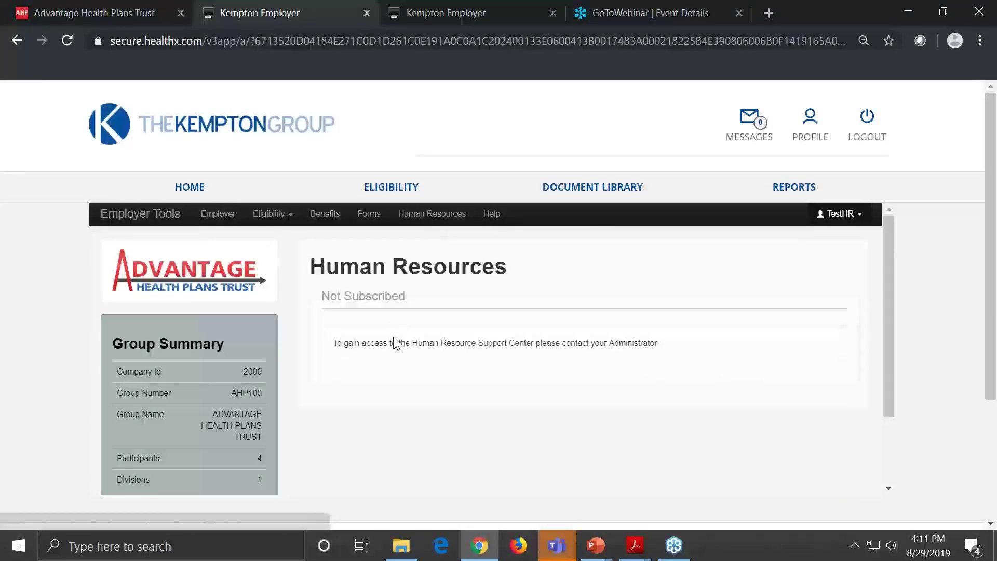
click(492, 214)
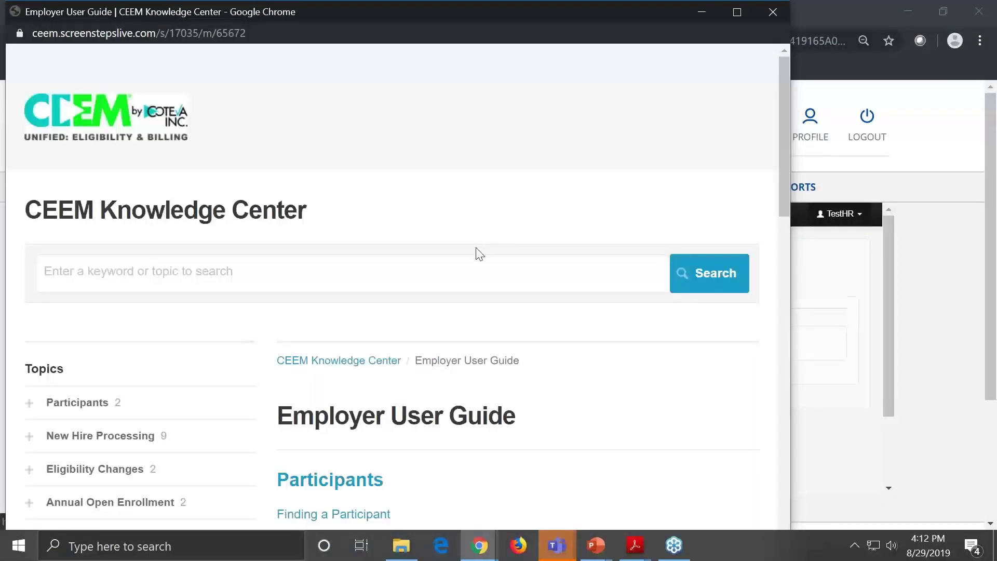
scroll(474, 254, down, 5)
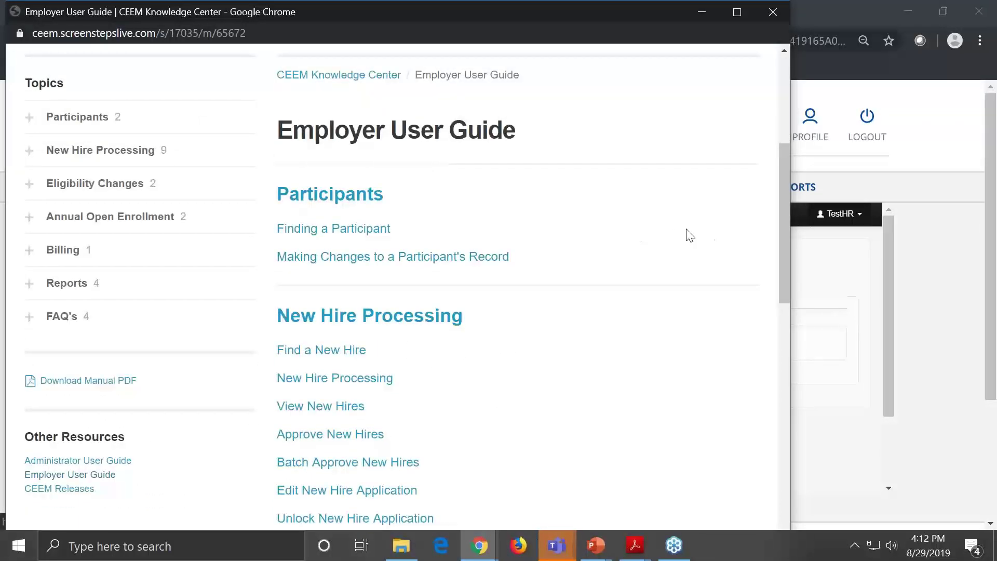
drag(787, 236, 787, 195)
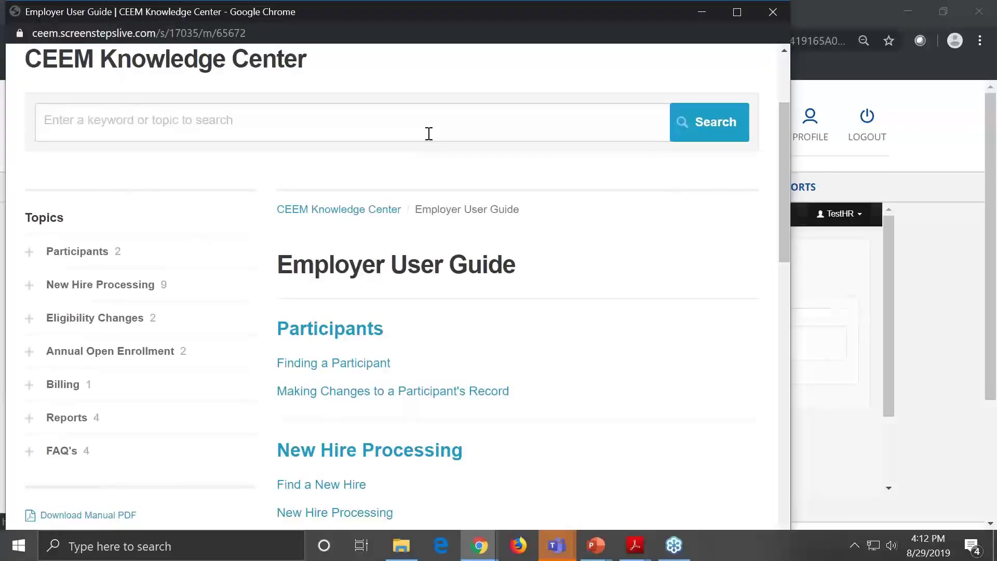
click(428, 134)
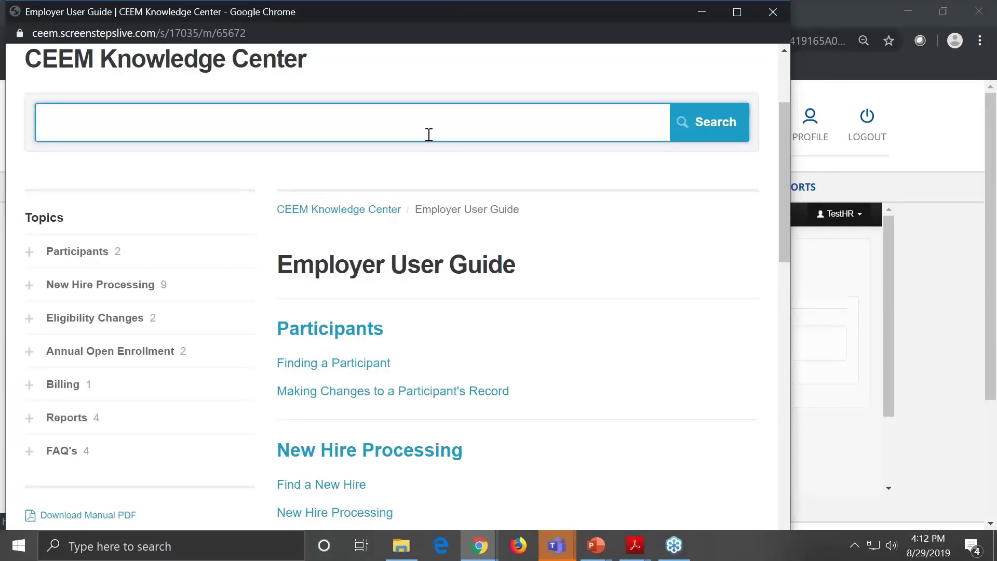
text(add a participant)
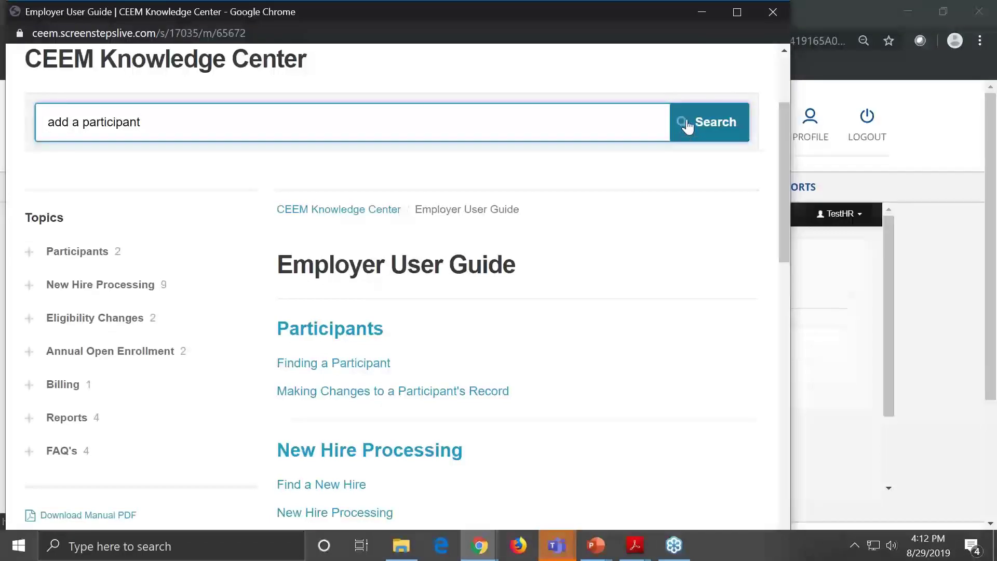
click(774, 13)
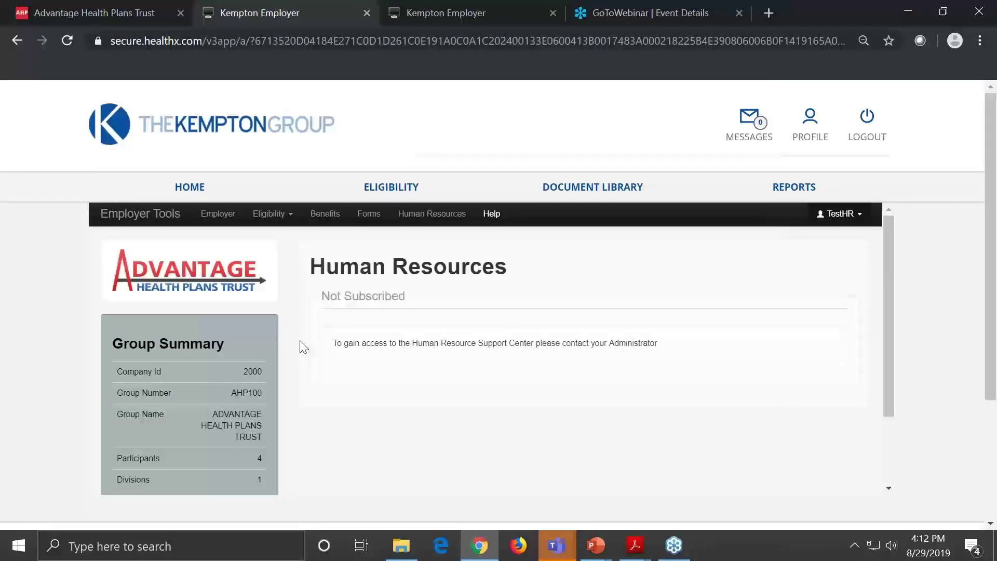
- Show the Eligibility menu options in the Employer Tools bar
click(292, 219)
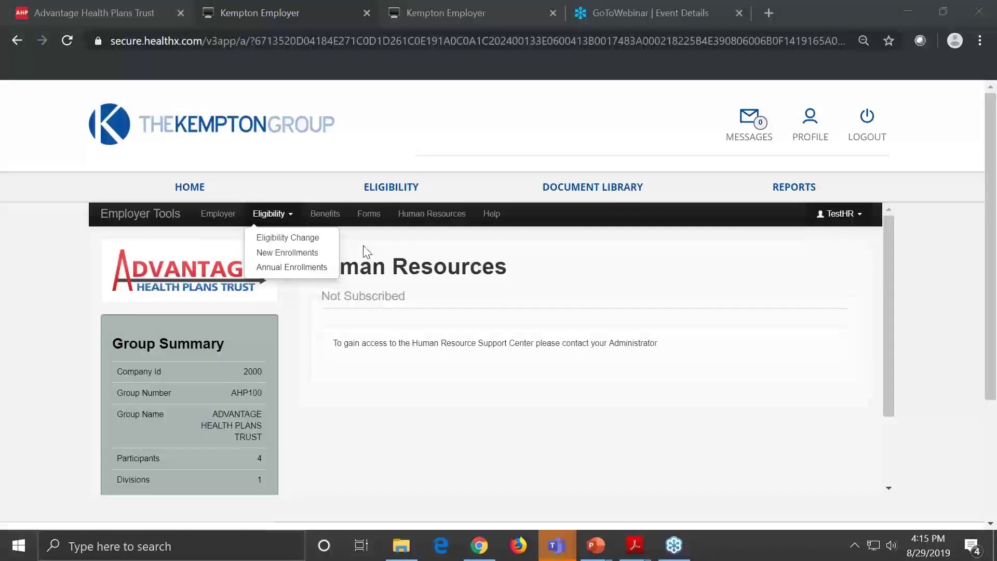
click(286, 213)
click(283, 213)
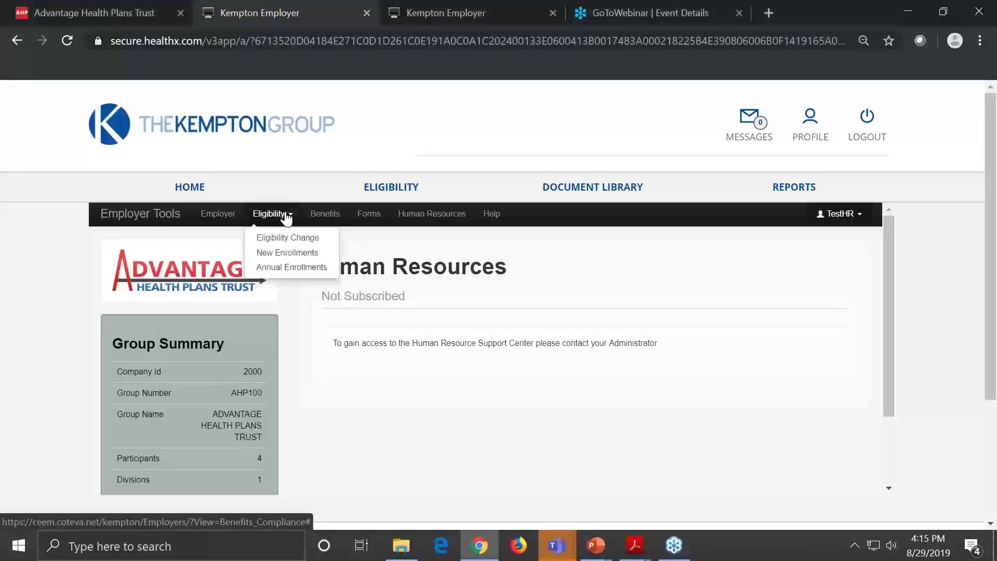
- Go to Eligibility > New Enrollments and scroll through the existing enrollments list
click(310, 255)
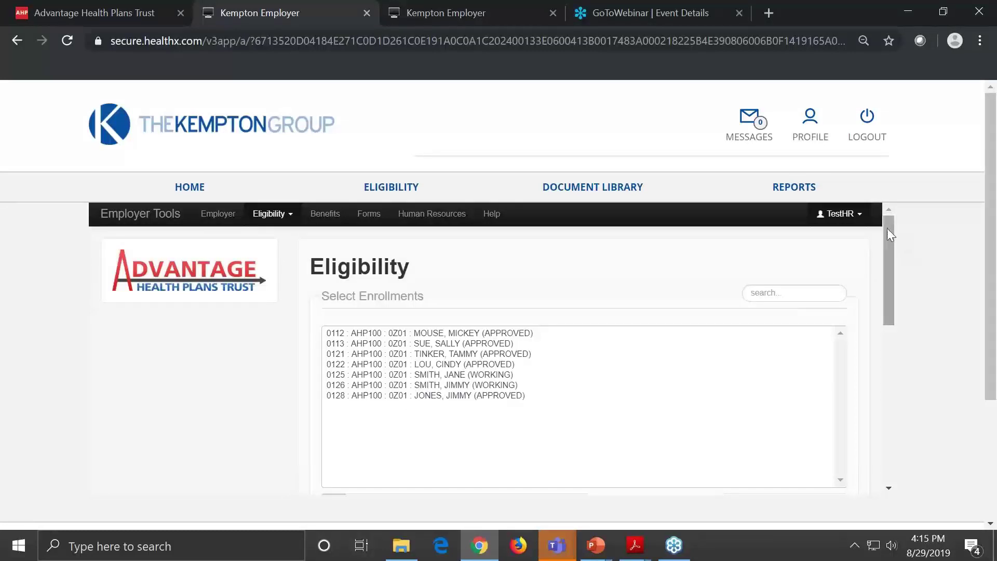
drag(888, 229, 889, 248)
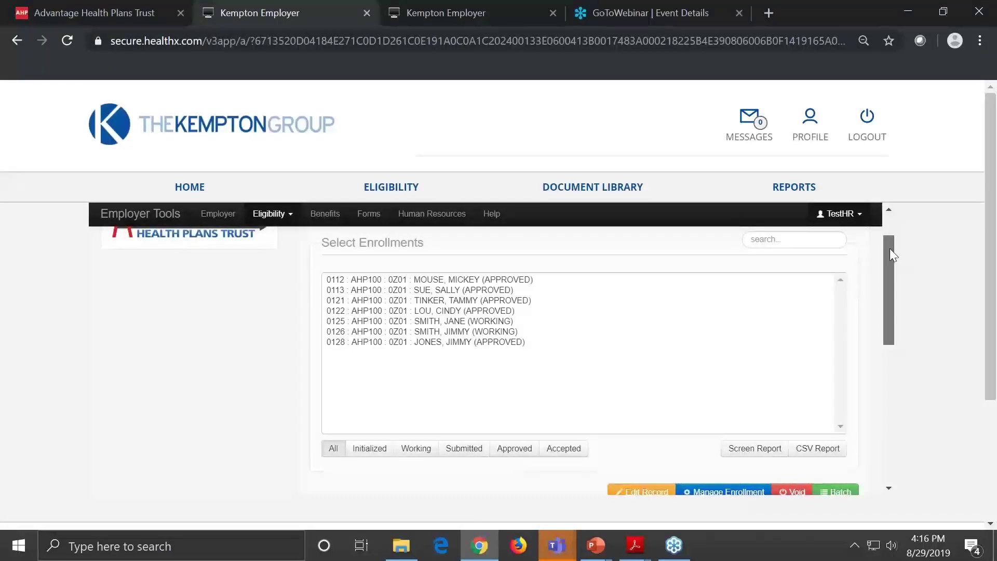
drag(889, 248, 892, 237)
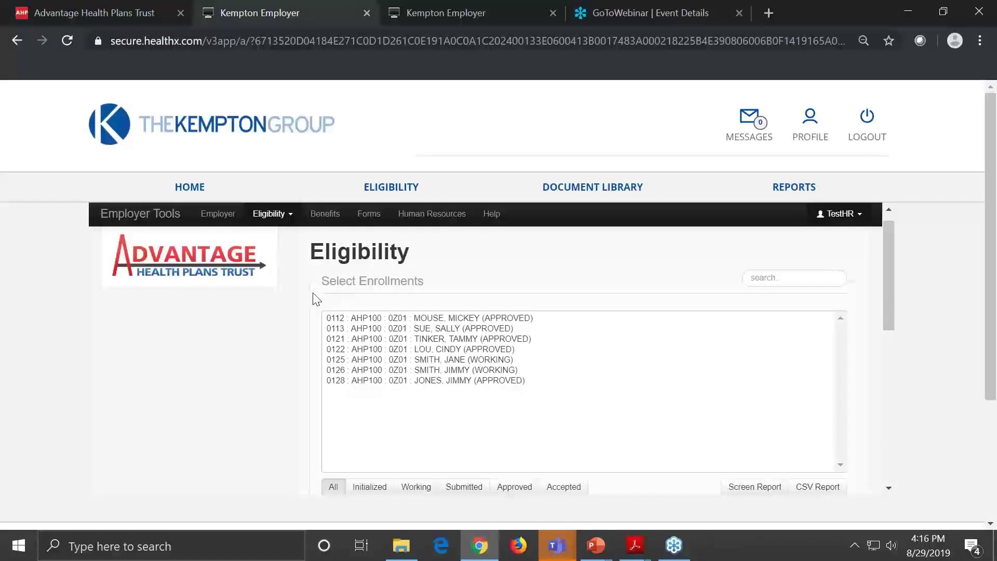
- Return to Employer and reopen the New Enrollments page from the Eligibility menu
click(208, 215)
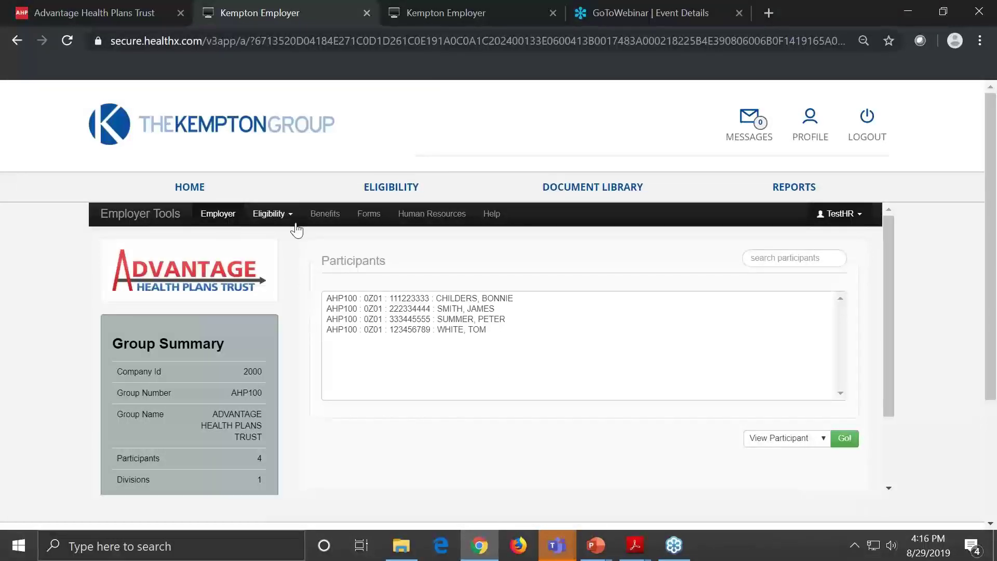
click(295, 224)
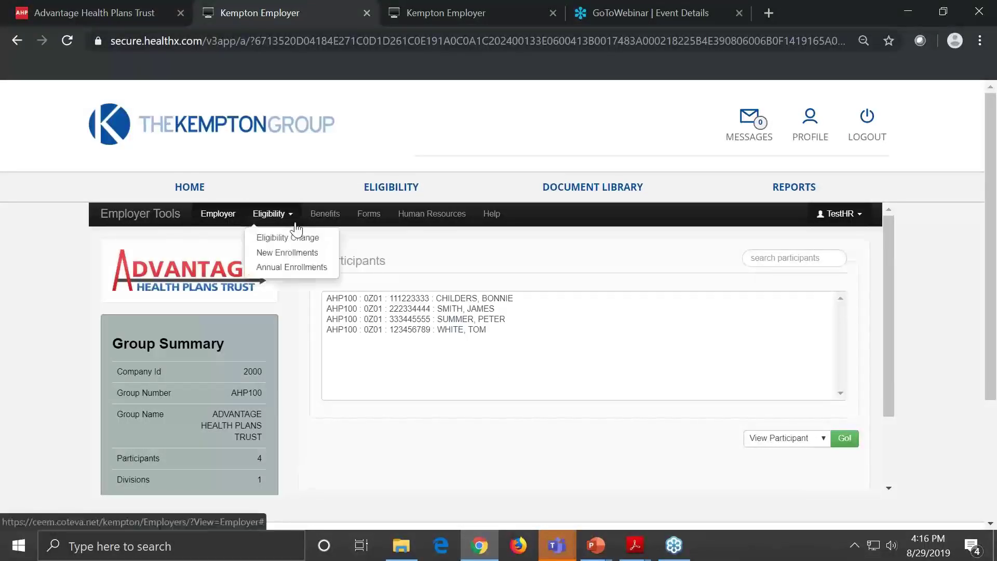
click(298, 257)
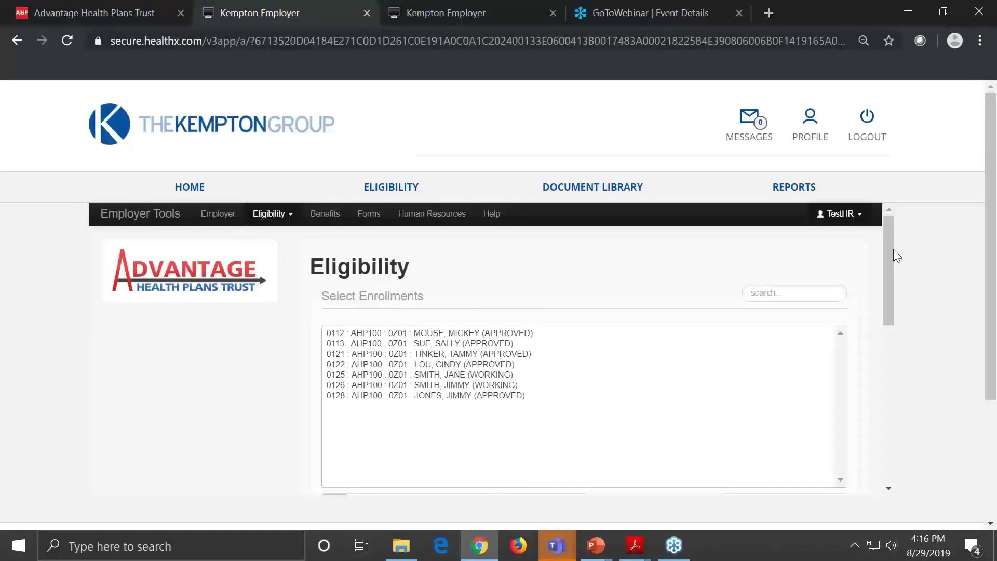
- Choose division 0Z01 : TEST EMPLOYER and start adding a participant
scroll(889, 255, down, 2)
drag(888, 260, 890, 376)
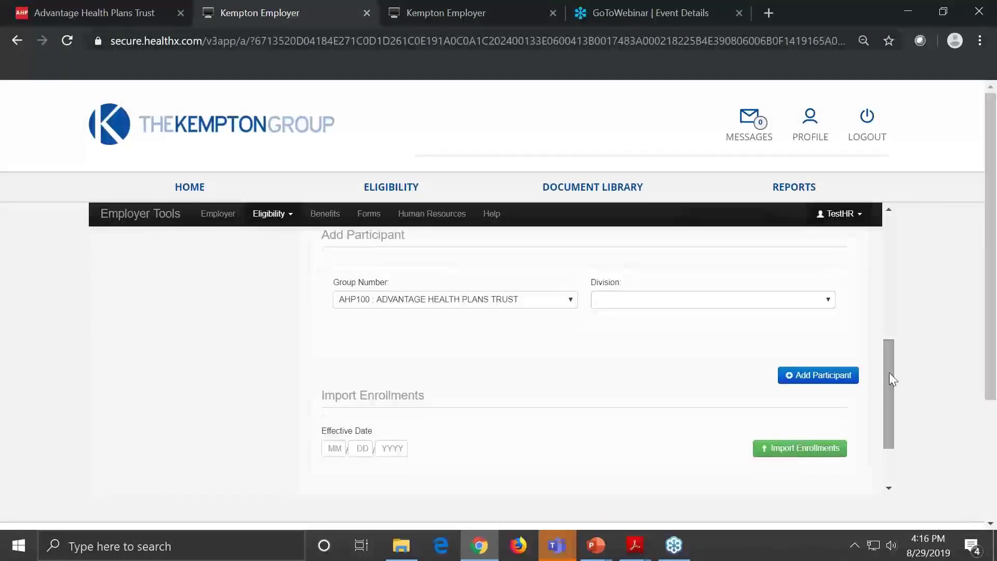
click(818, 305)
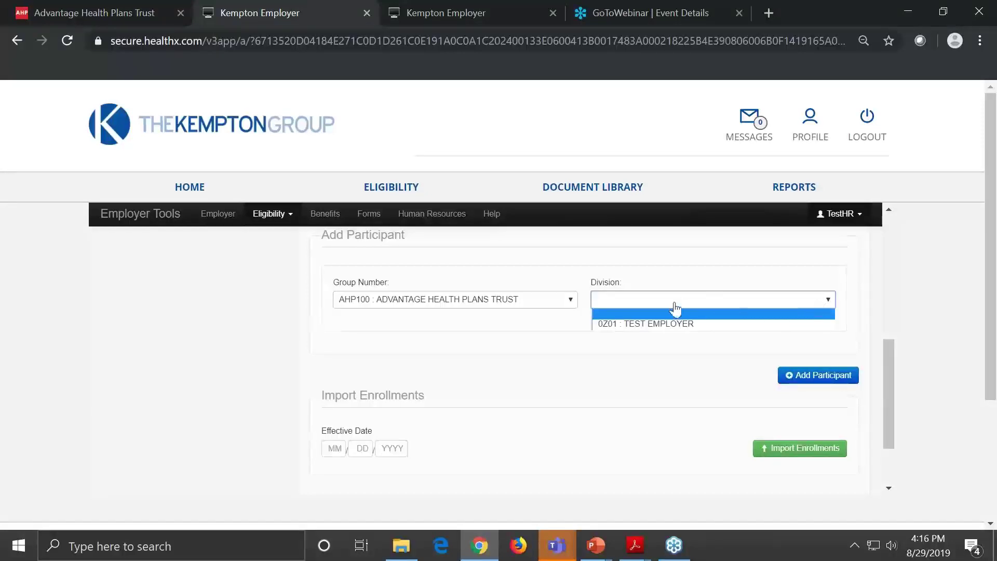
click(653, 327)
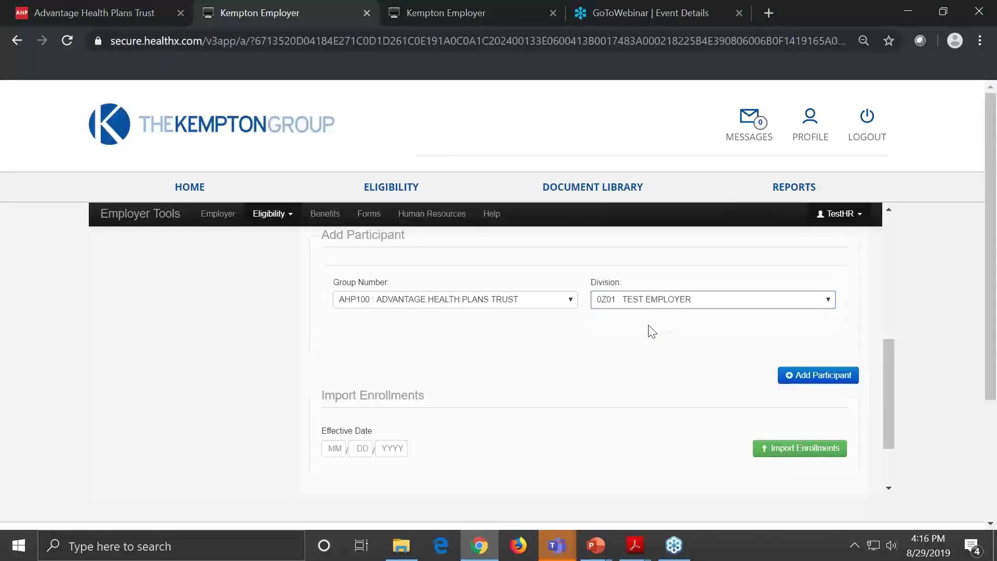
click(800, 385)
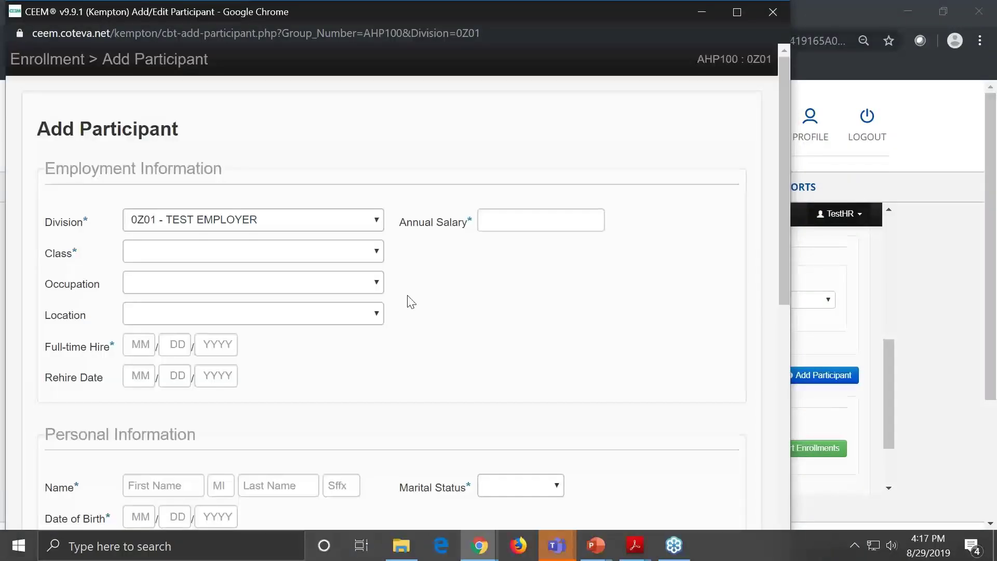
- Set class 1 - ACTIVE, full-time hire date 07/01/2019 and annual salary 50000.00
click(350, 256)
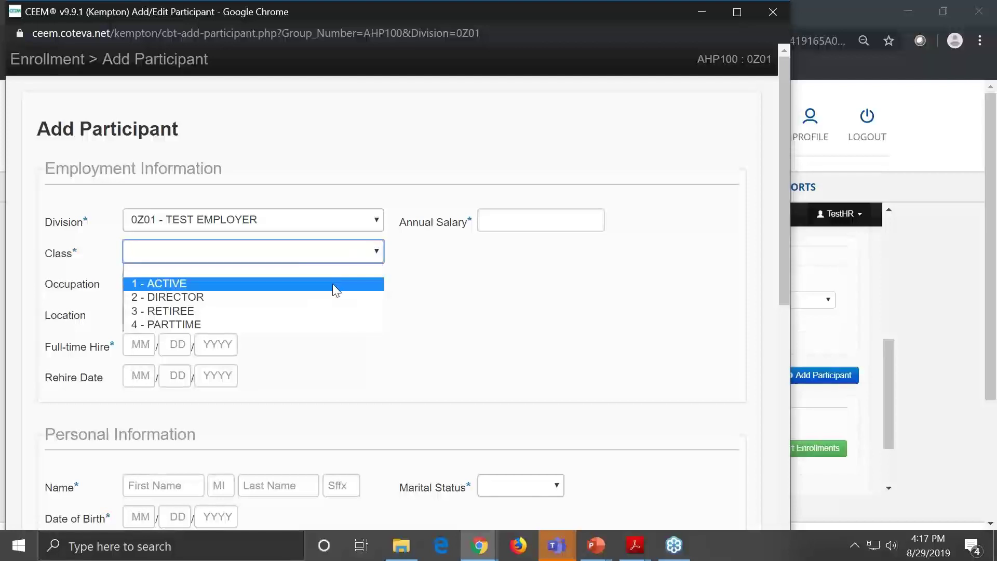
click(333, 283)
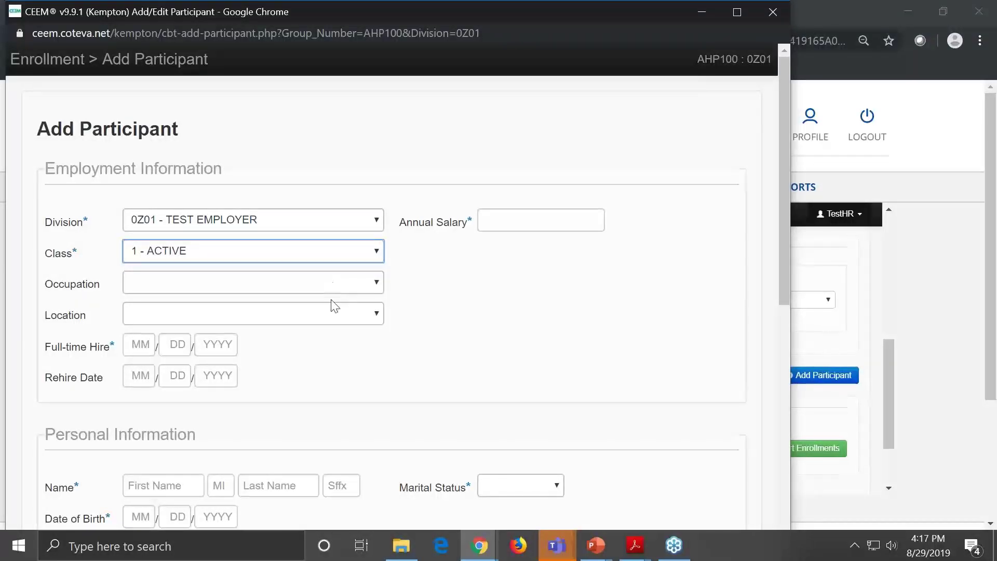
click(146, 347)
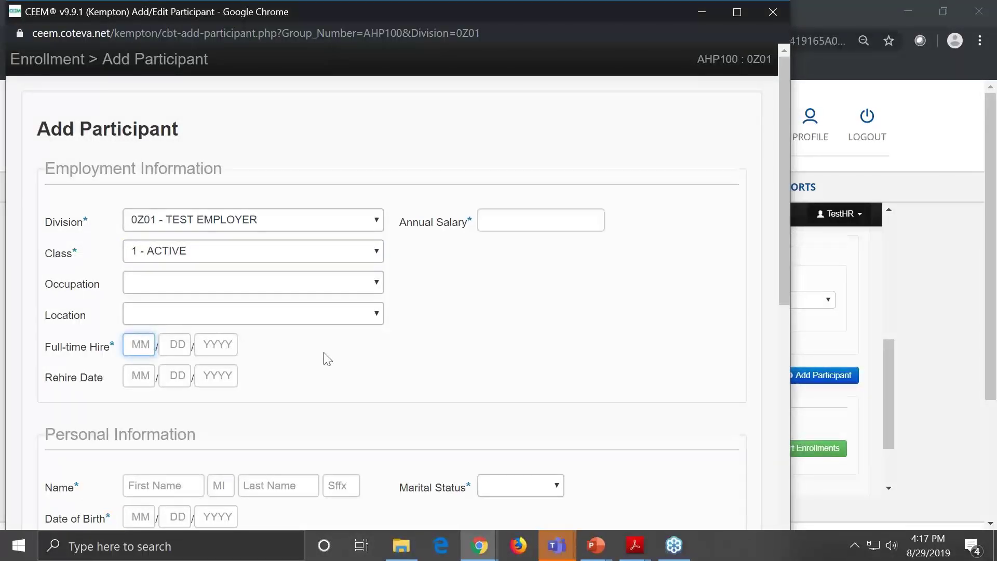
text(07/)
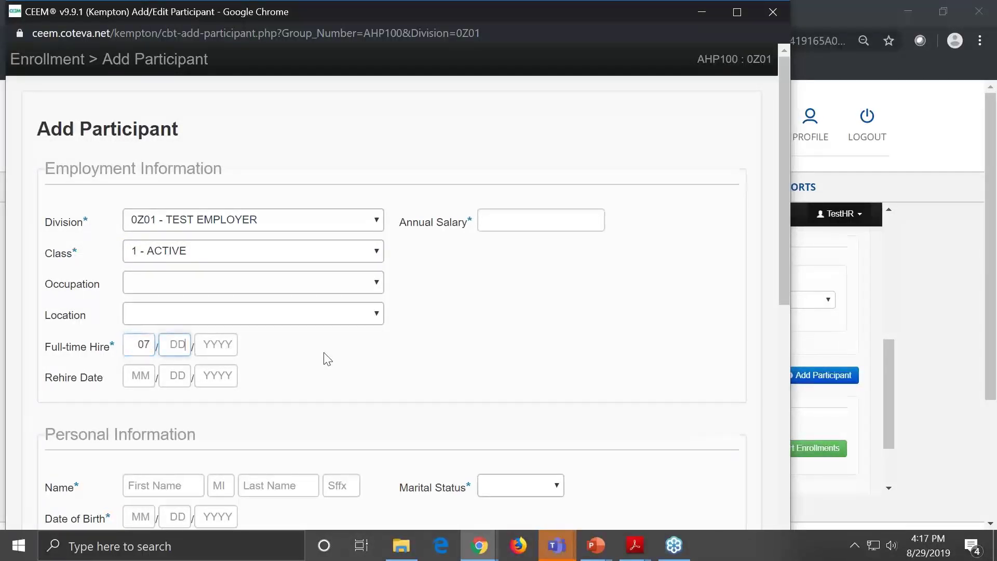
text(01/2019)
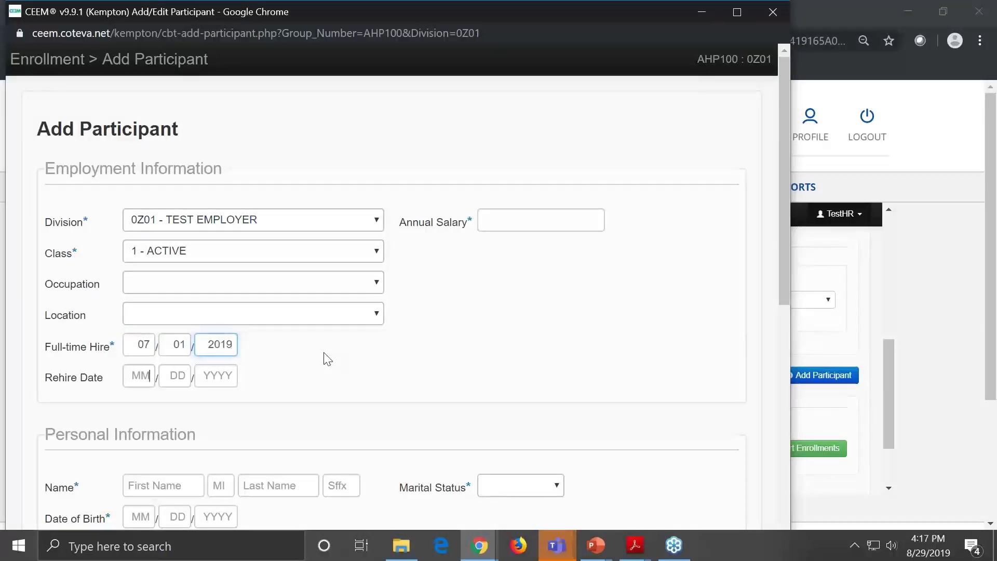
key(Tab)
key(Tab)
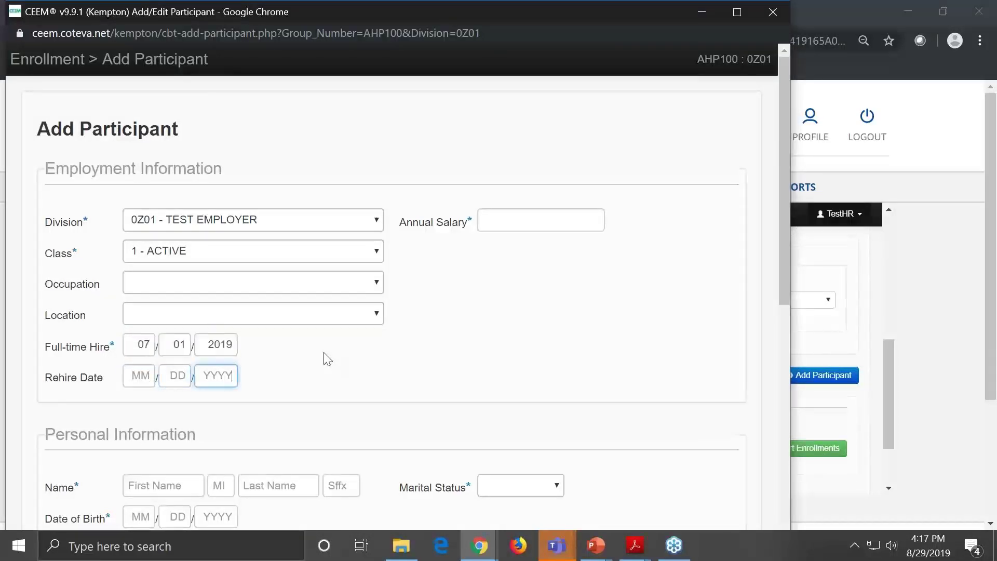
key(Tab)
key(Tab)
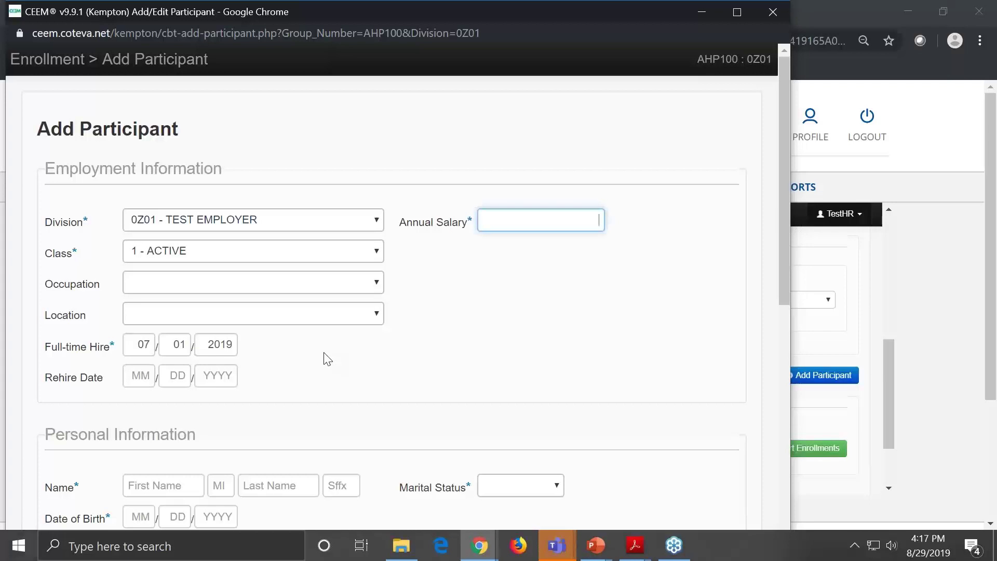
text(50000.00)
key(Tab)
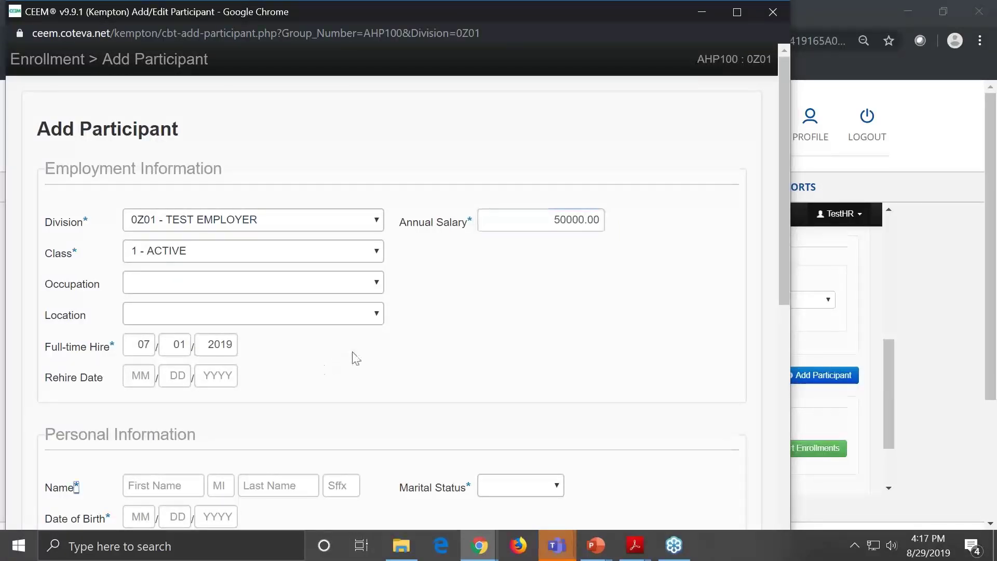
drag(783, 186, 781, 328)
- Enter the participant's first and last name, birth date and SSN; set gender M and Married
click(188, 191)
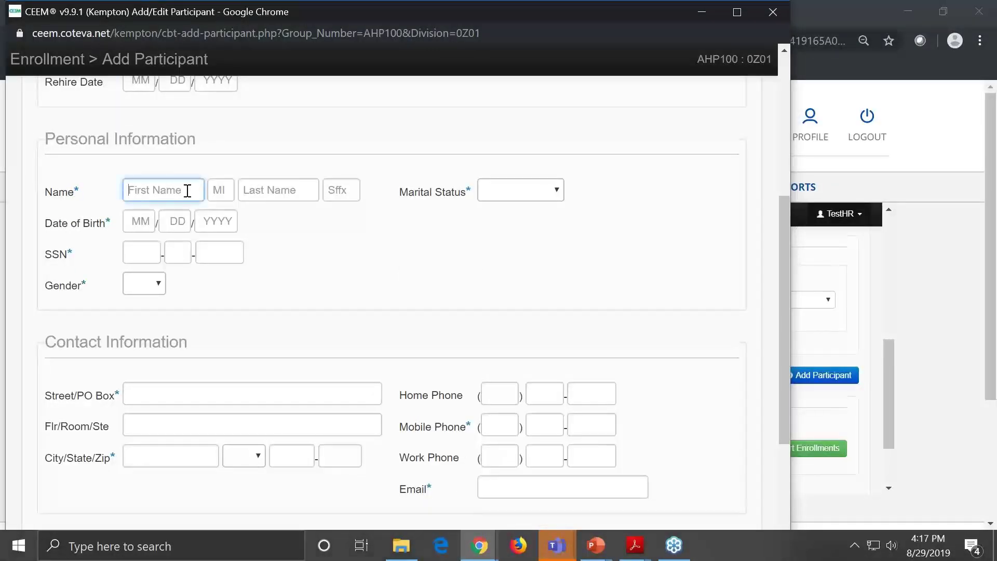
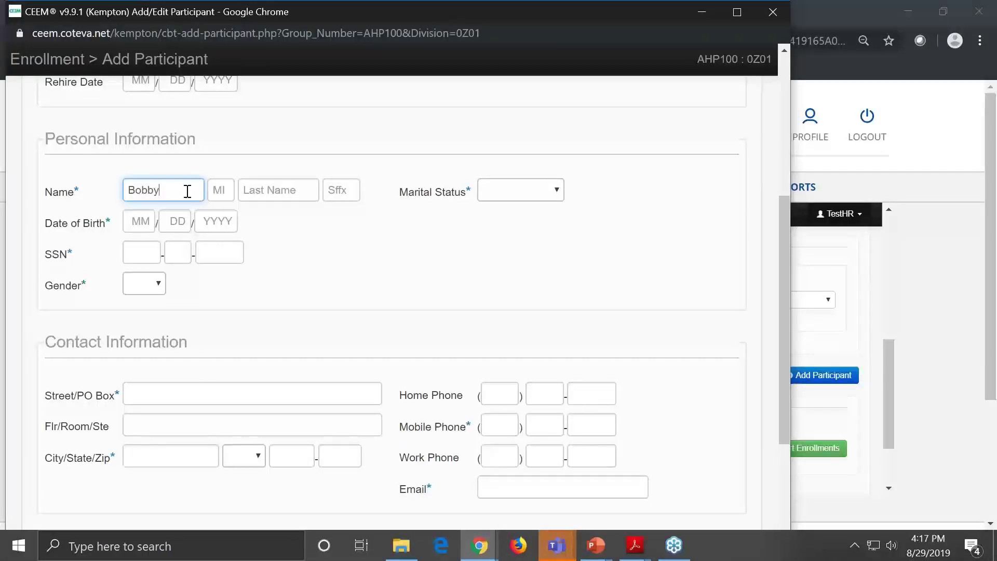
key(Tab)
key(Tab)
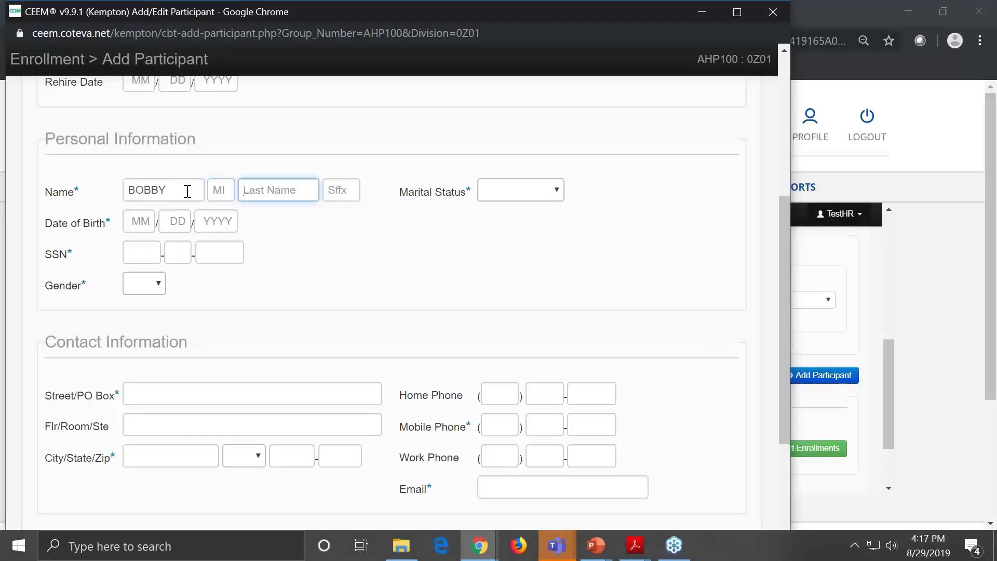
key(Tab)
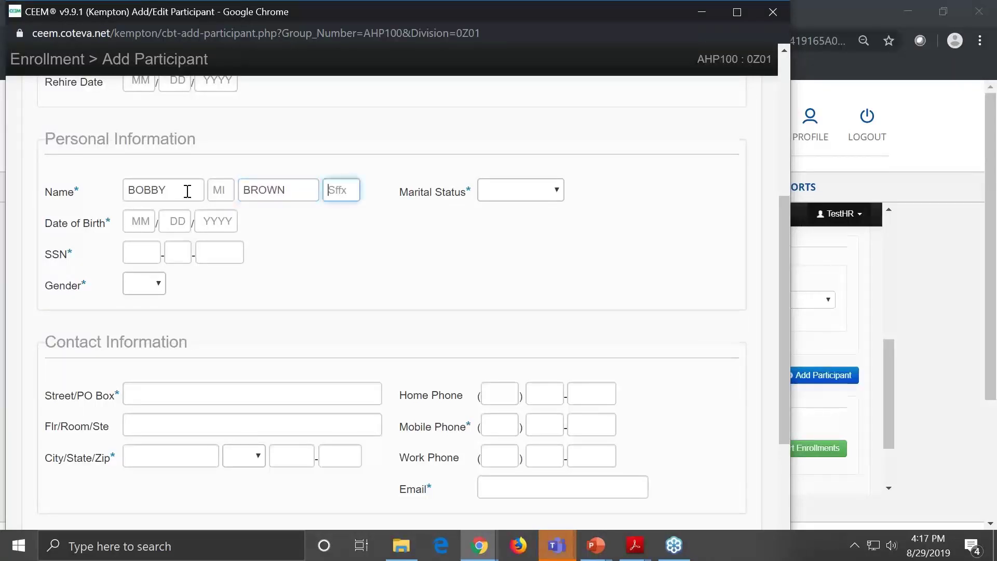
key(Tab)
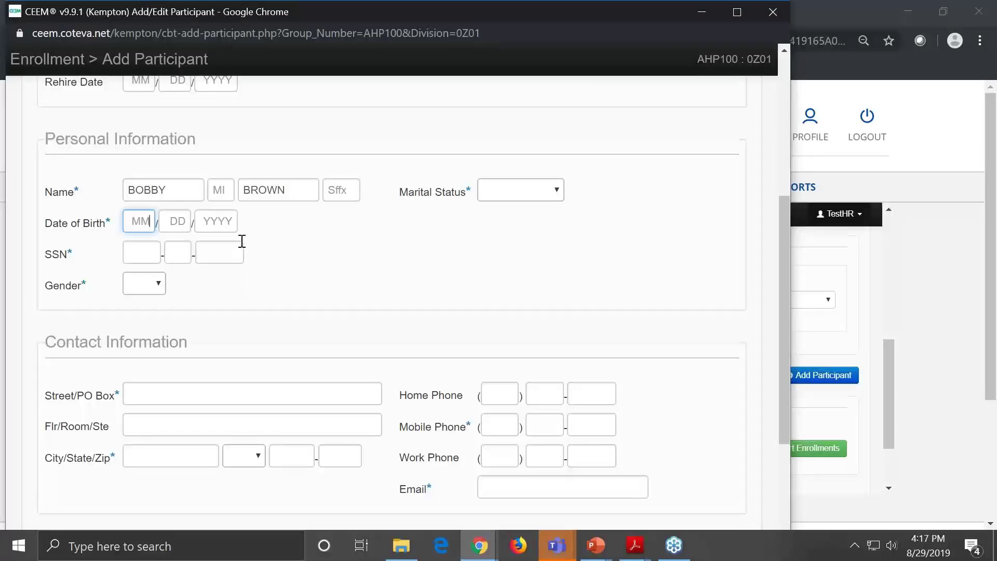
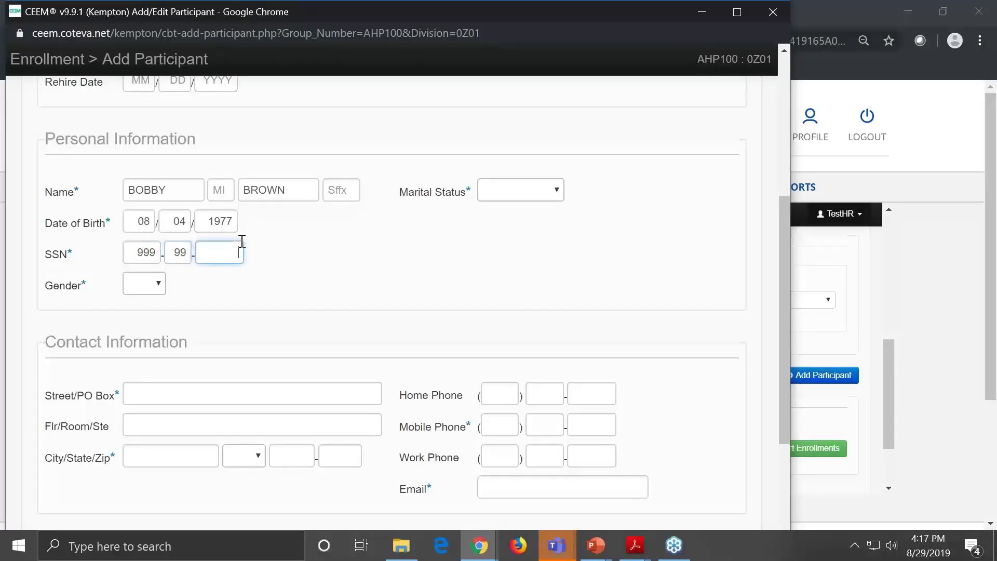
key(Tab)
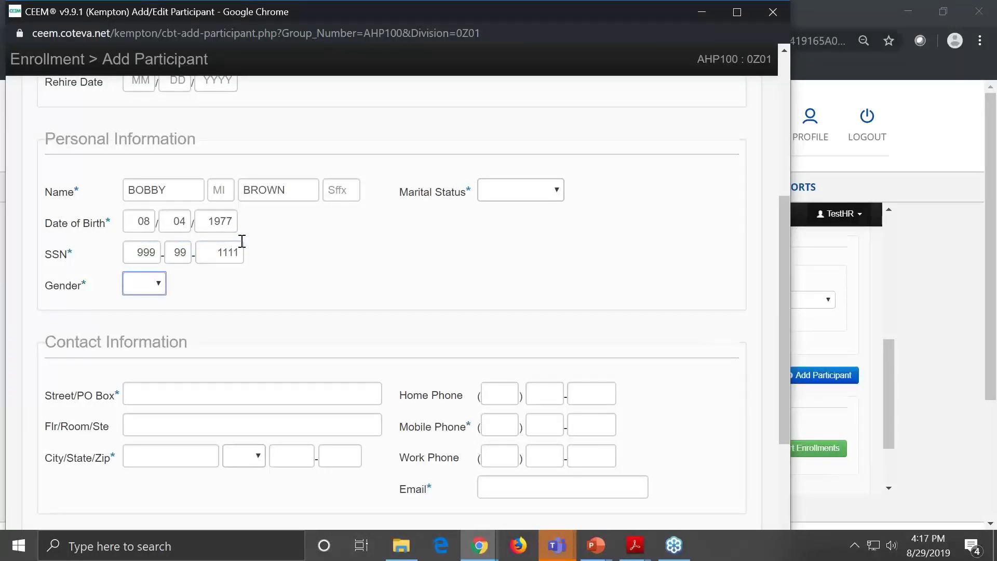
key(Tab)
key(Tab)
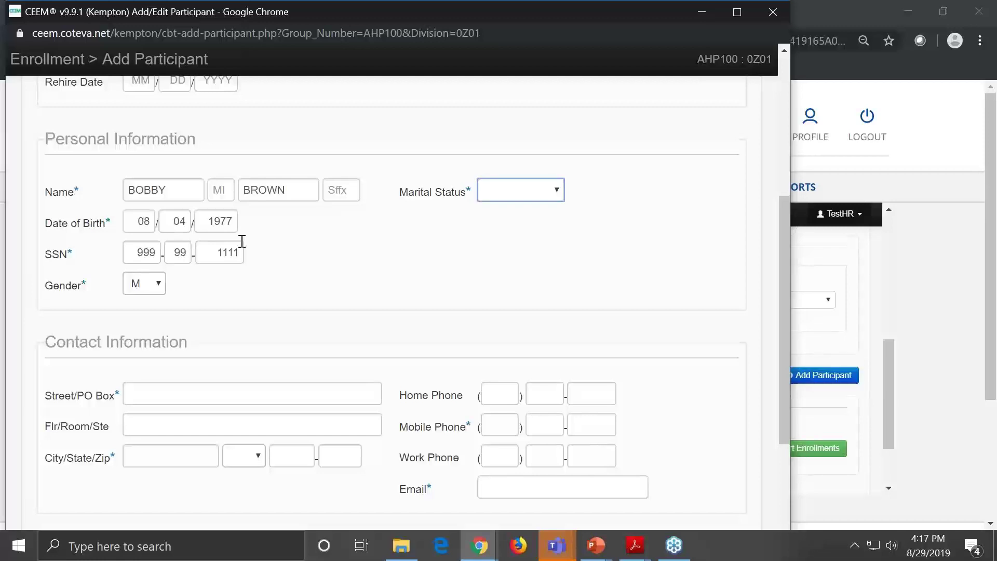
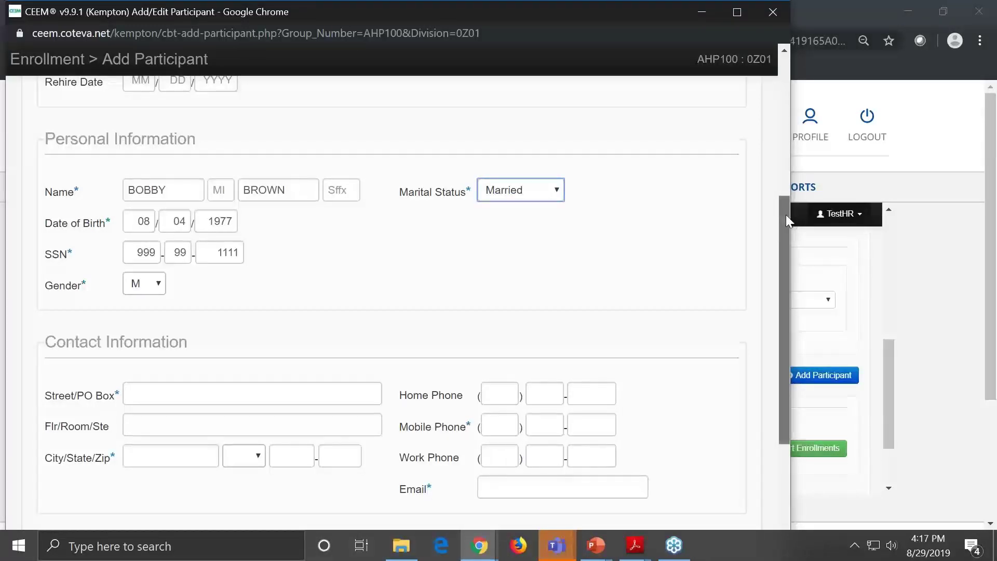
- Enter the participant's street address, city, state and ZIP code
scroll(786, 214, down, 1)
scroll(753, 265, down, 2)
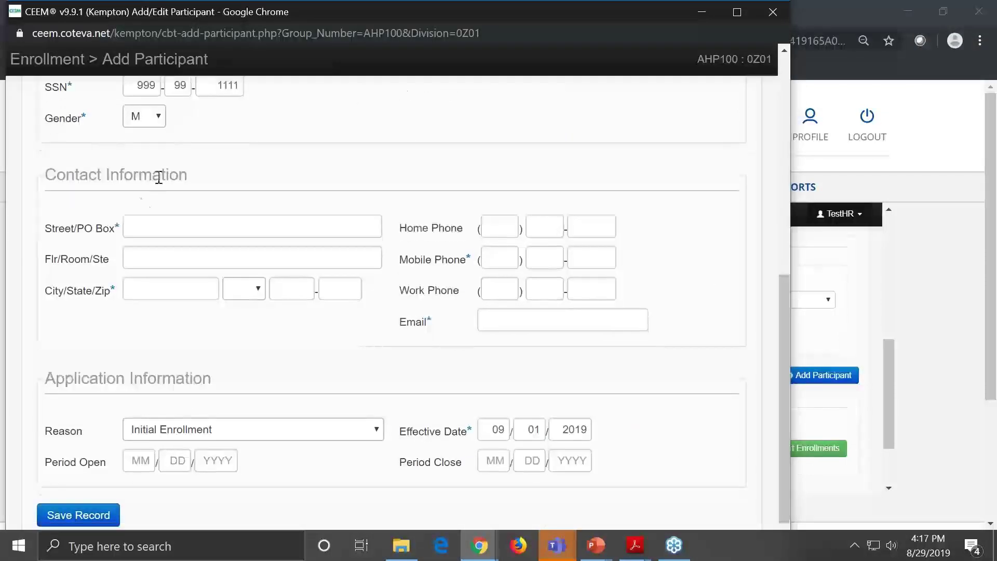
click(143, 227)
text(123)
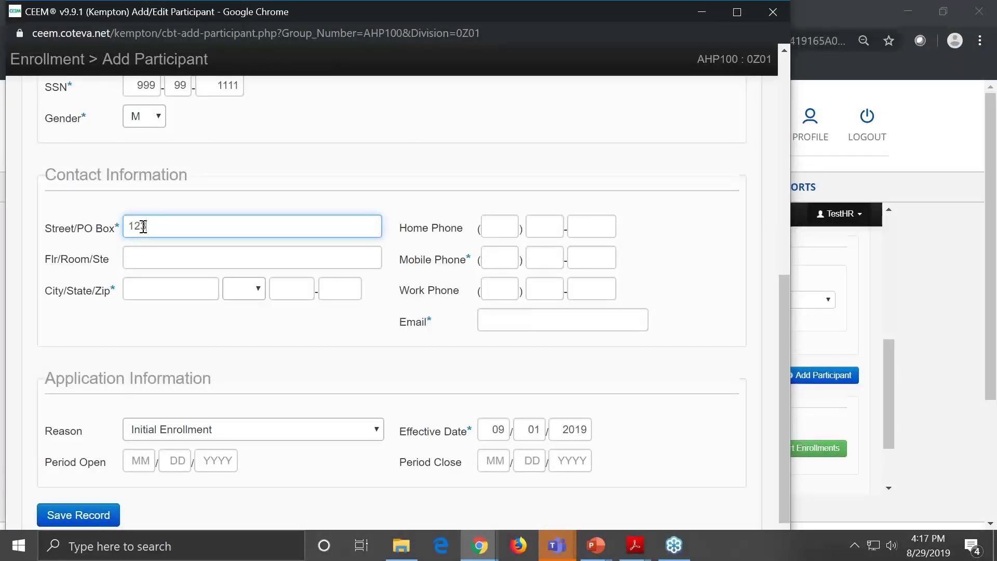
text( Main Street)
key(Tab)
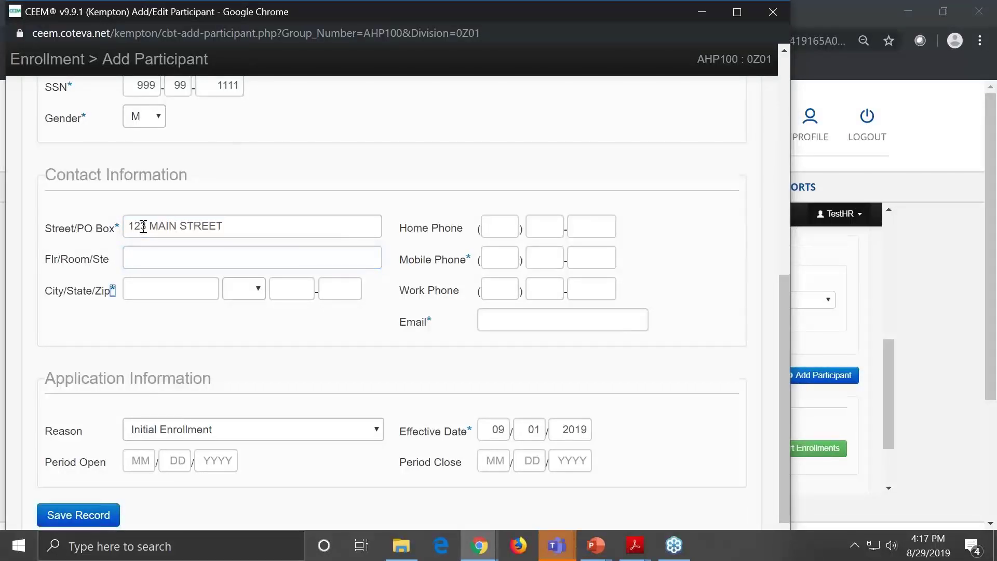
key(Tab)
text(O)
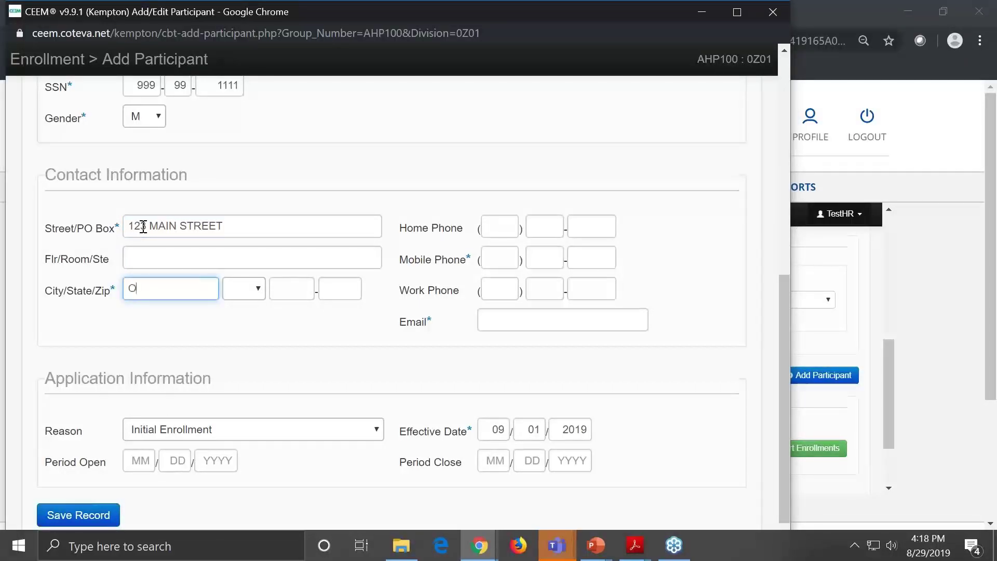
text(klahm)
key(BackSpace)
text(oma City)
key(Tab)
key(o)
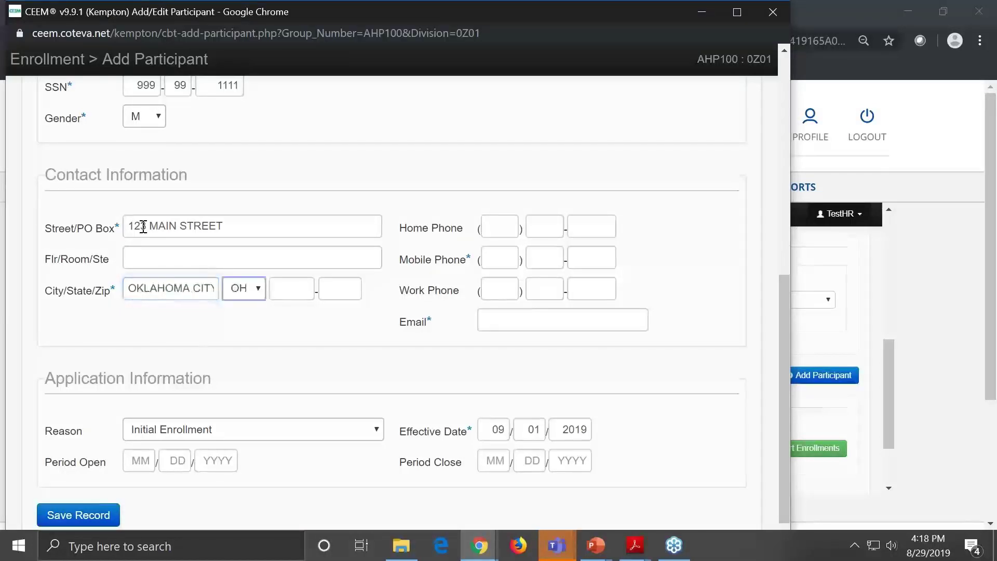
key(k)
key(Tab)
text(73114)
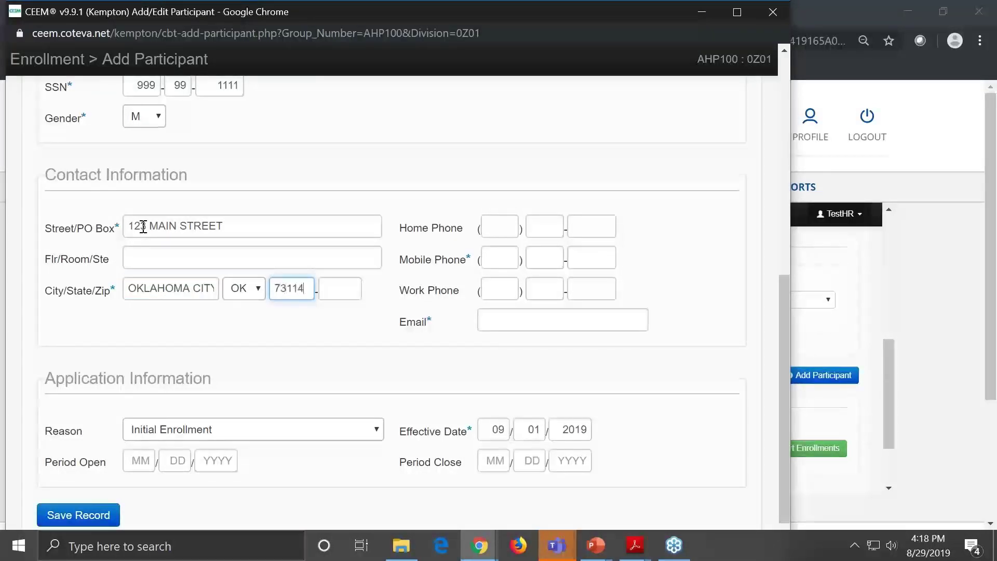
- Fill in the participant's mobile phone number and e-mail address
key(Tab)
key(Tab)
key(Tab)
key(Tab)
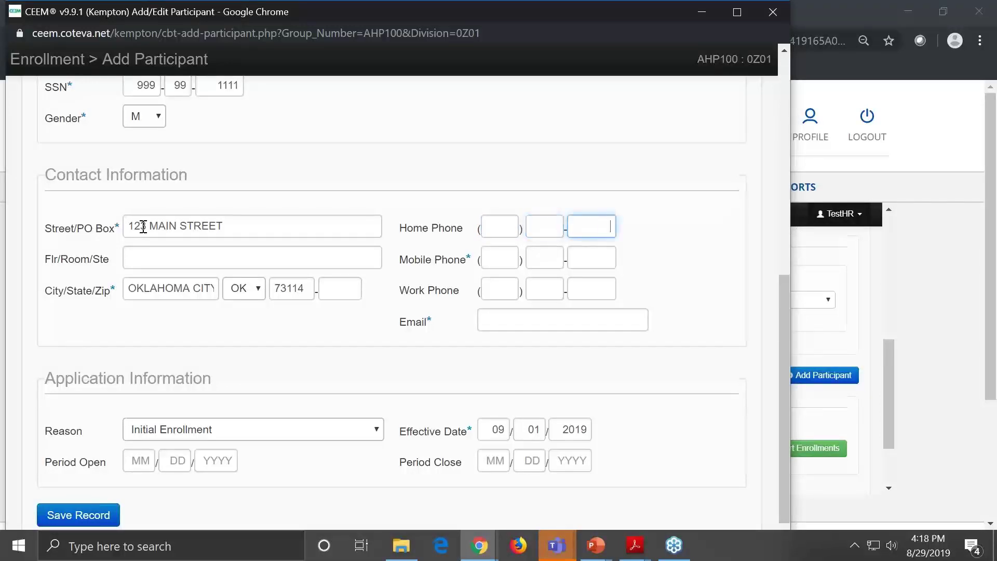
key(Tab)
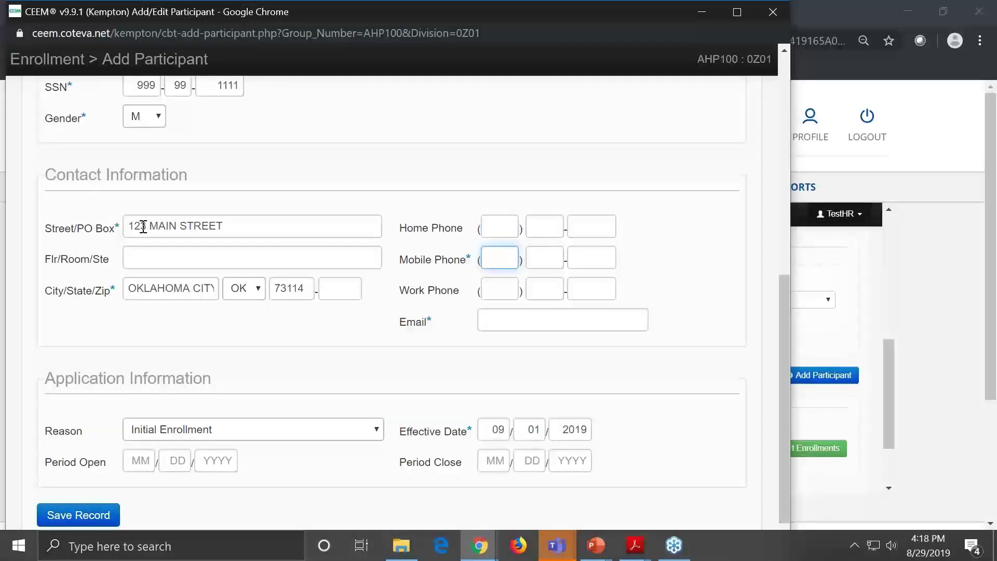
key(Tab)
key(Tab)
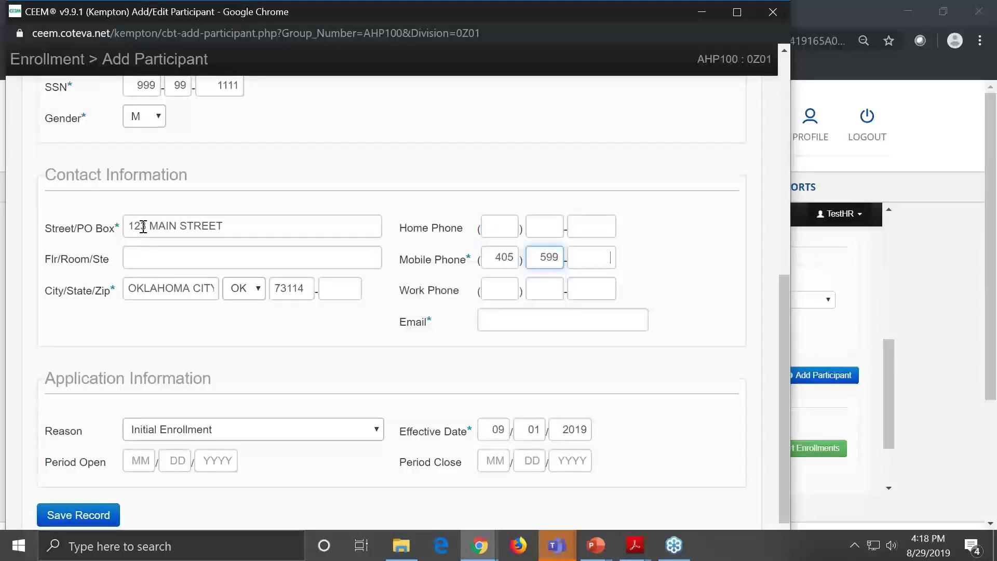
key(Tab)
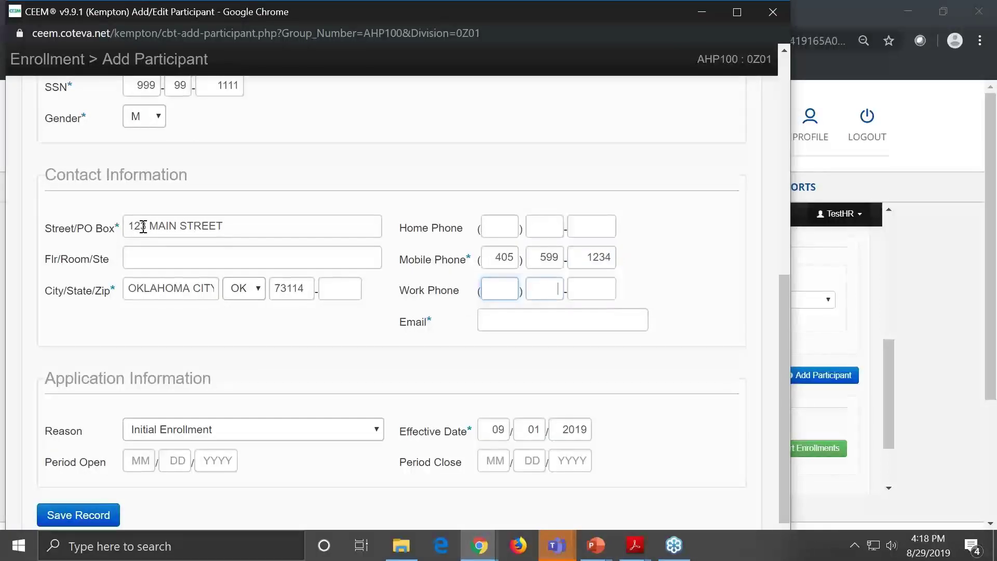
key(Tab)
key(Tab)
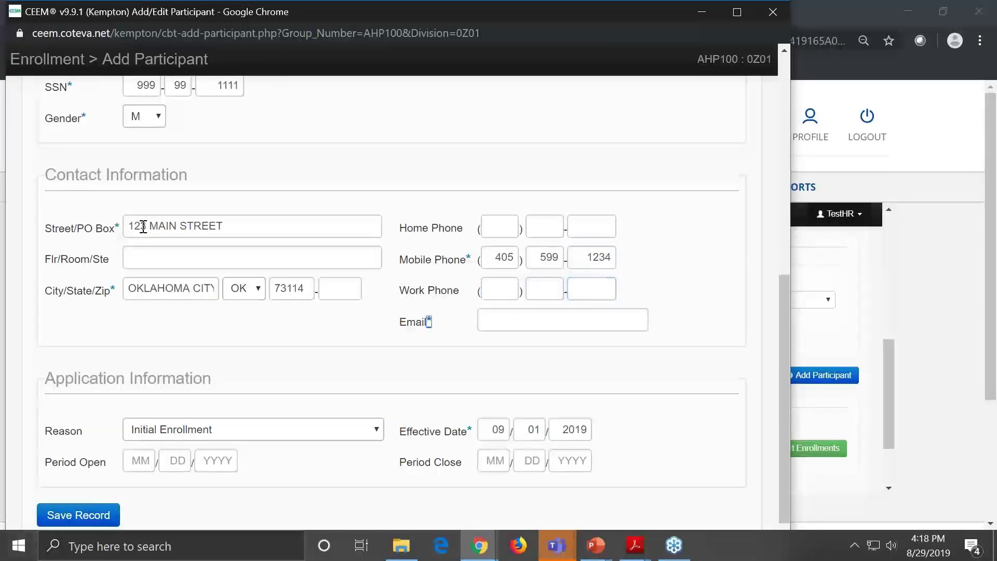
key(Tab)
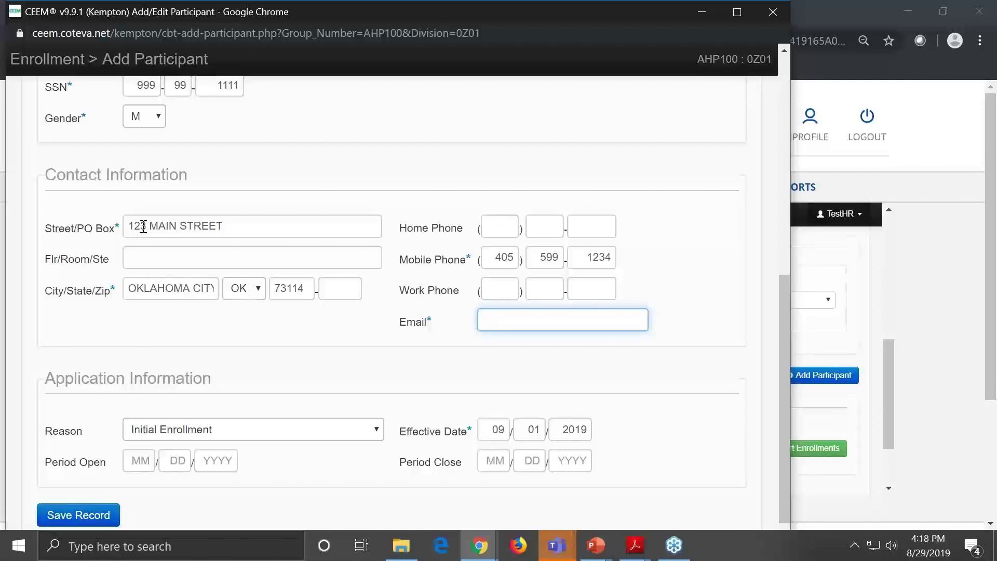
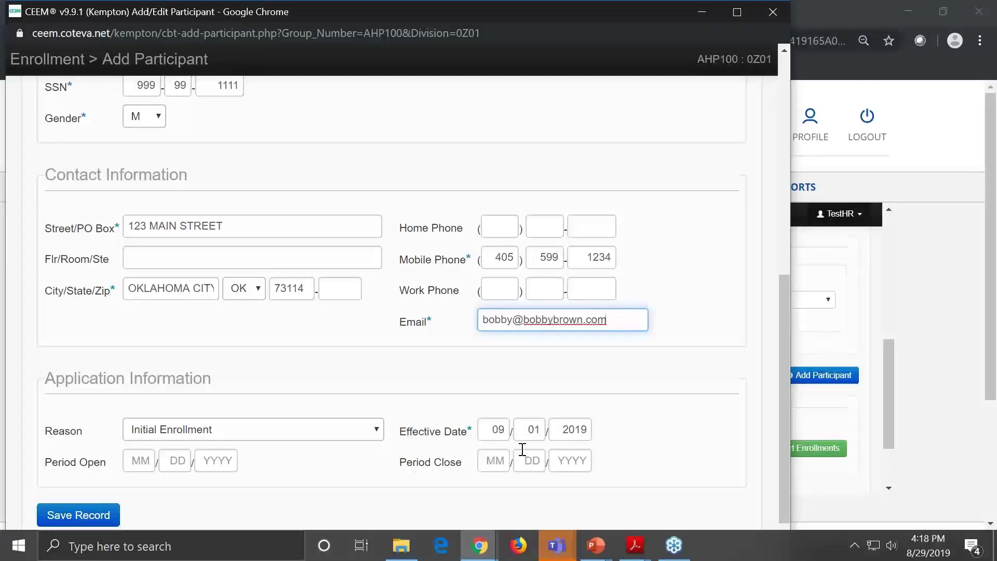
click(495, 429)
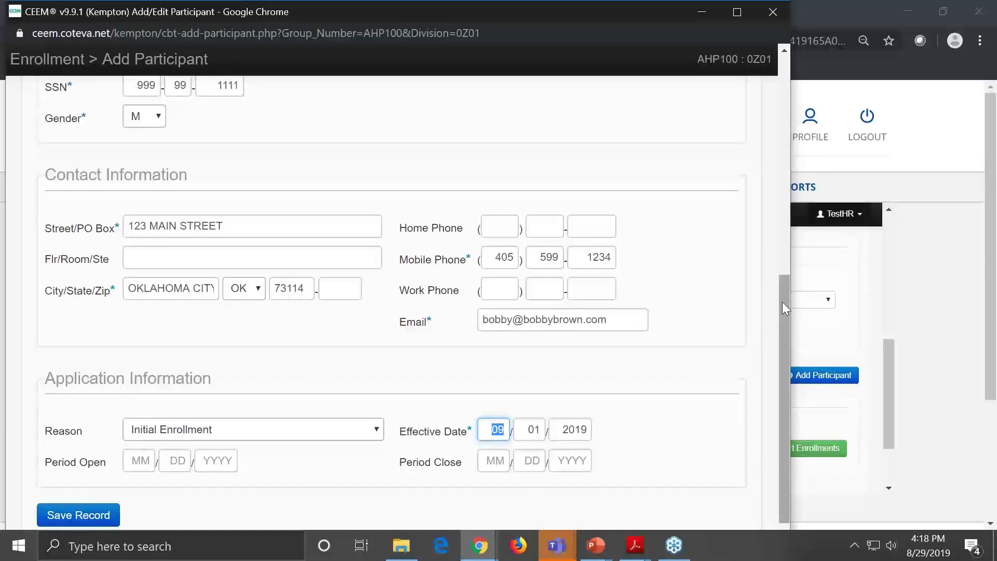
drag(783, 302, 784, 343)
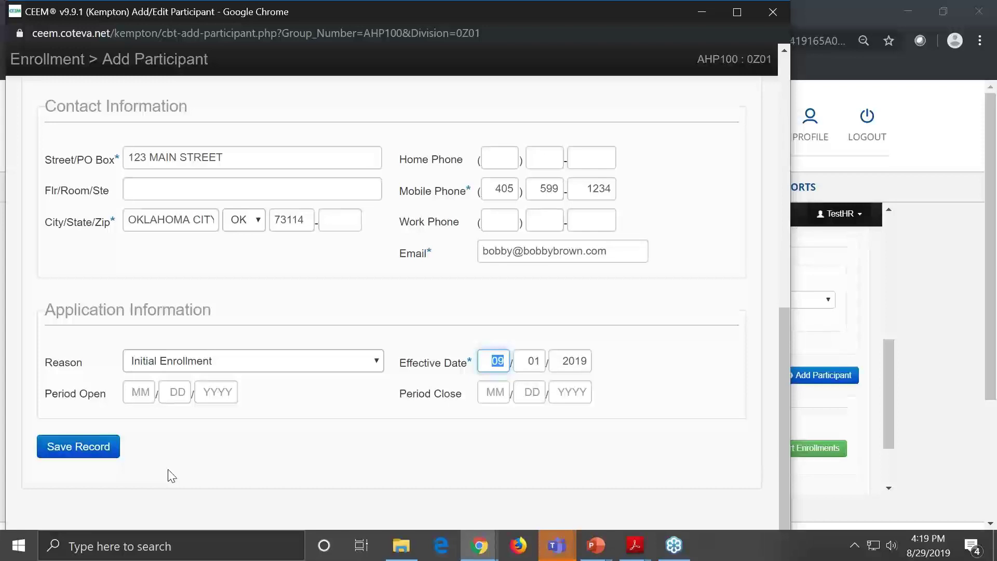
- Save the participant record, then use Complete Enrollment to start its enrollment effective 09/01/2019
click(95, 450)
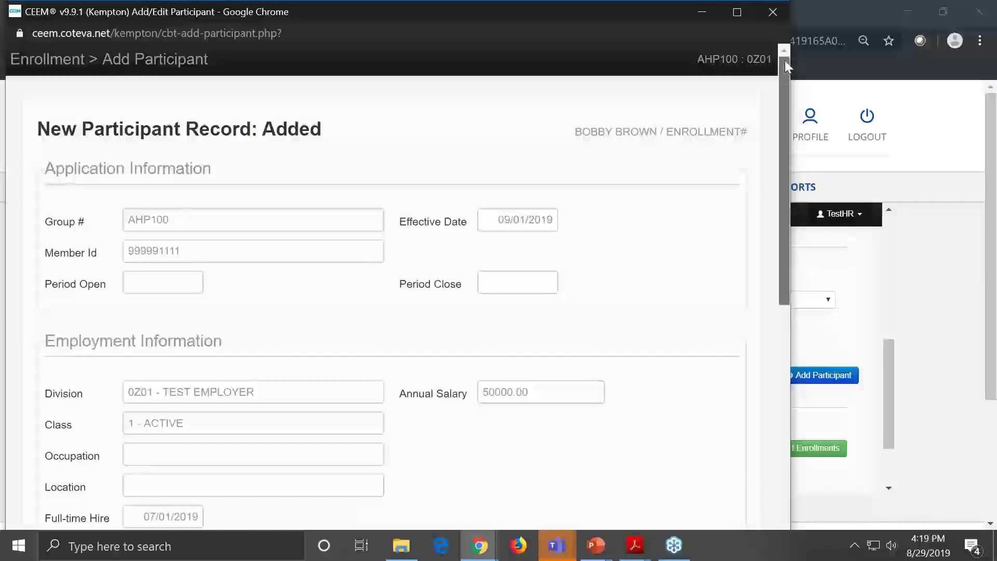
drag(780, 64, 773, 341)
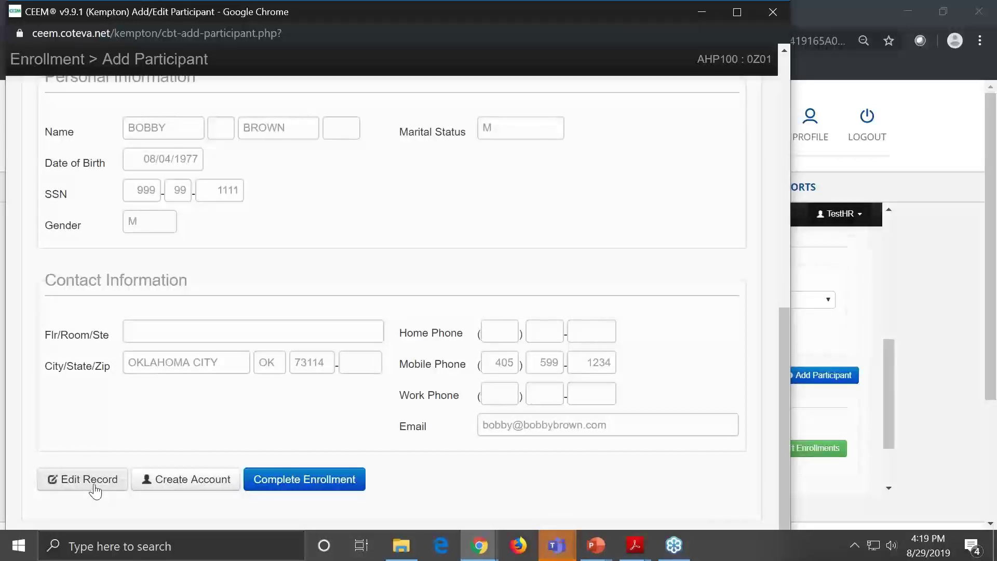
click(281, 483)
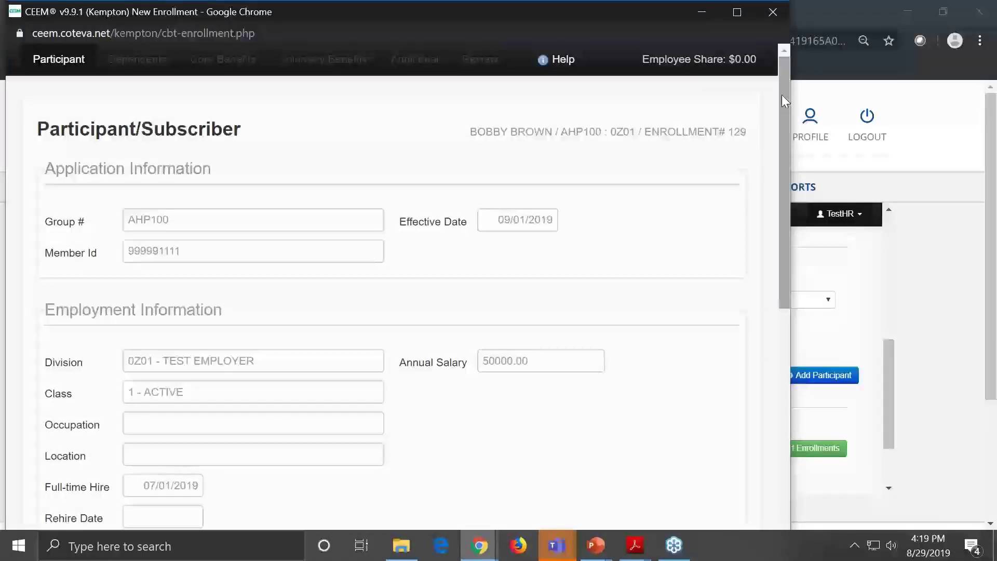
- Accept the Participant/Subscriber details for enrollment #129 and continue to the Dependents step
drag(781, 95, 773, 352)
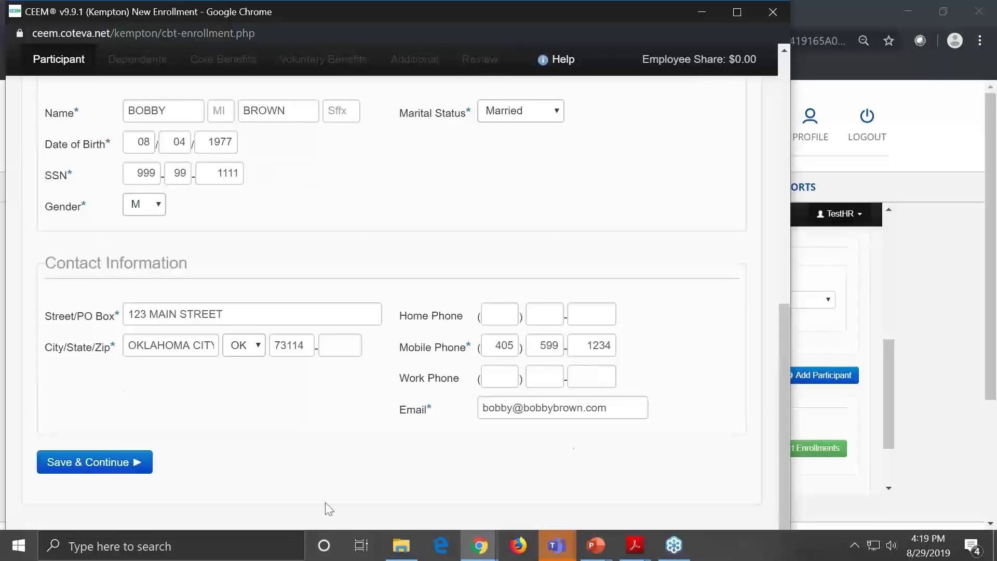
click(113, 469)
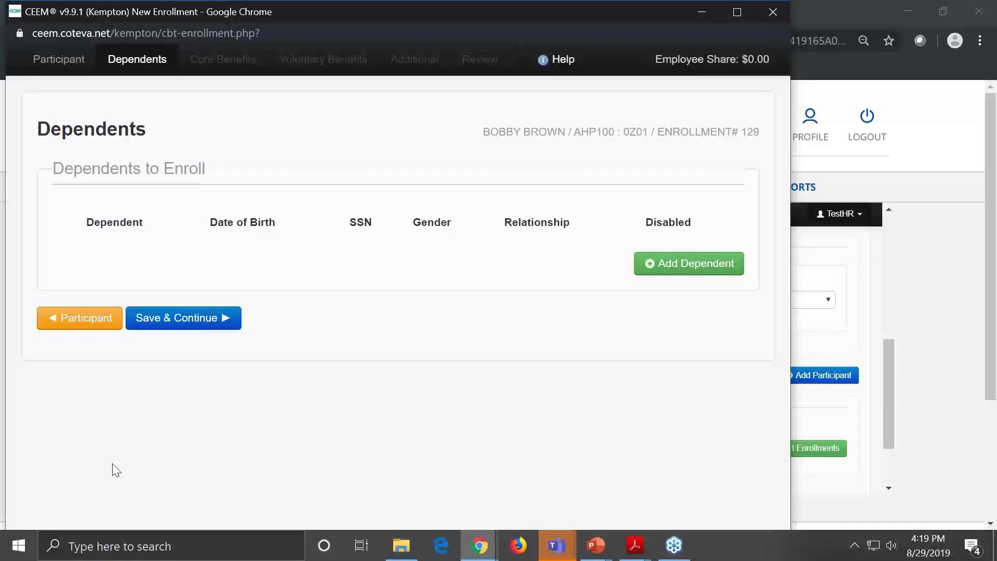
- Add a dependent with the spouse's first name, last name, birth date and relationship Spouse
click(664, 264)
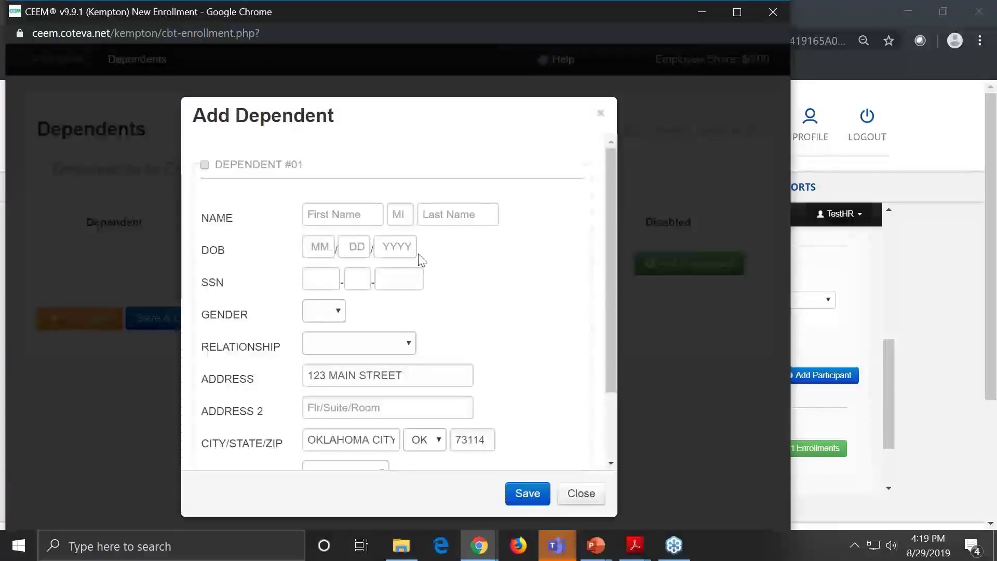
click(352, 218)
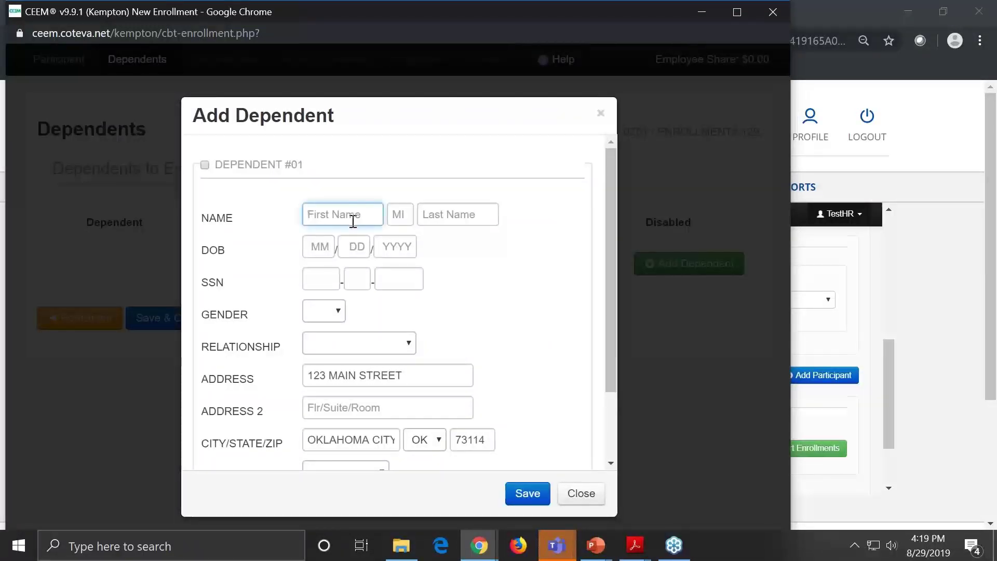
key(Tab)
key(Tab)
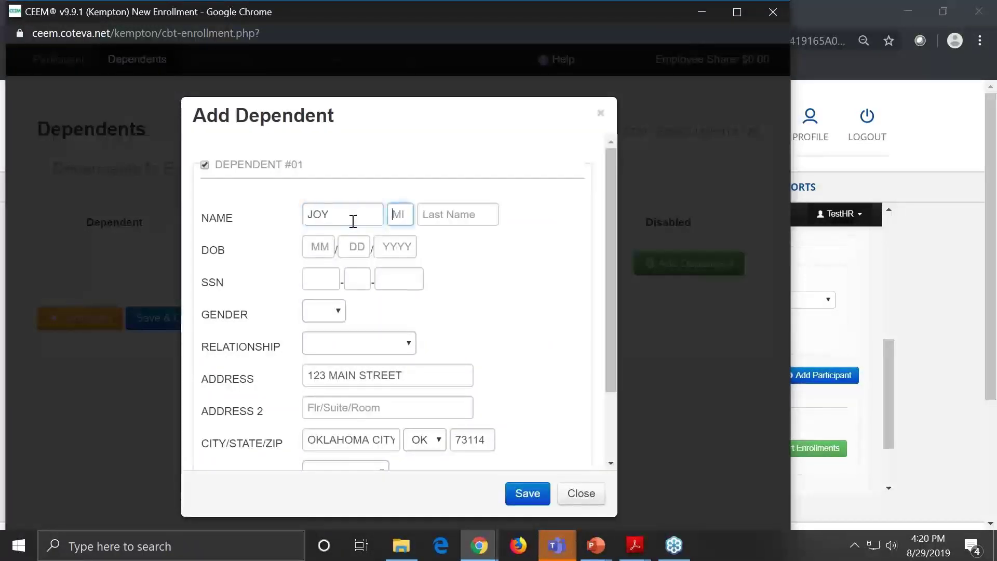
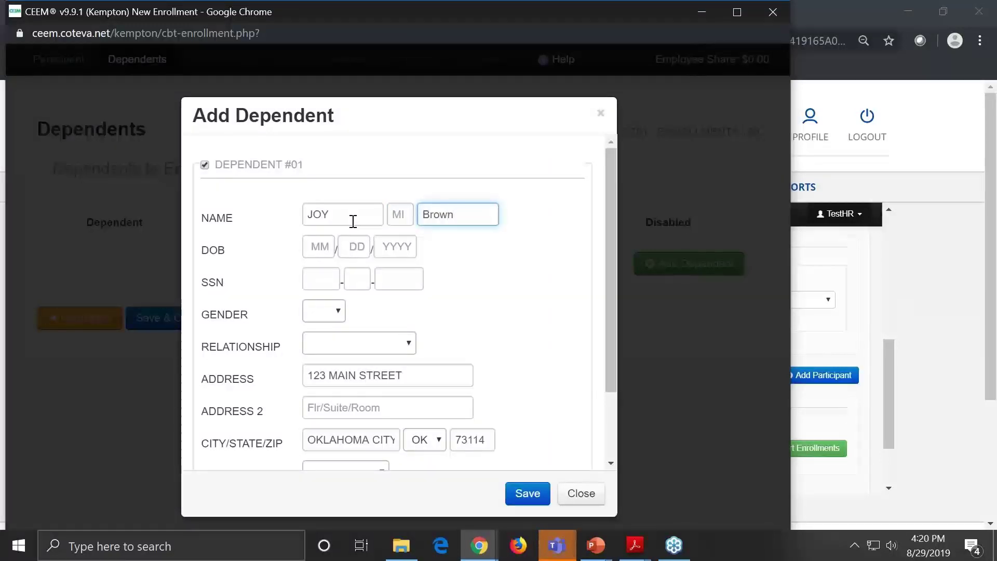
key(Tab)
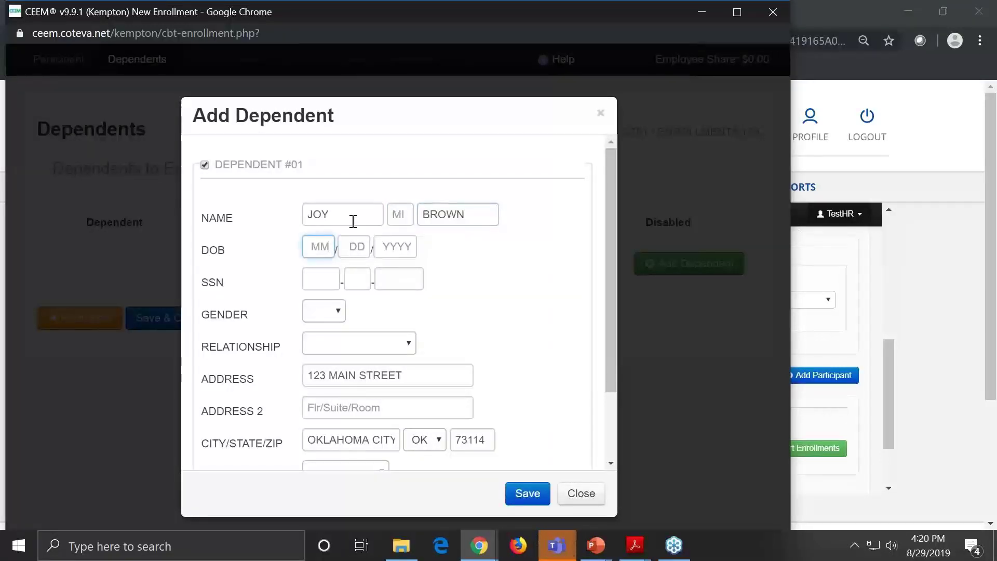
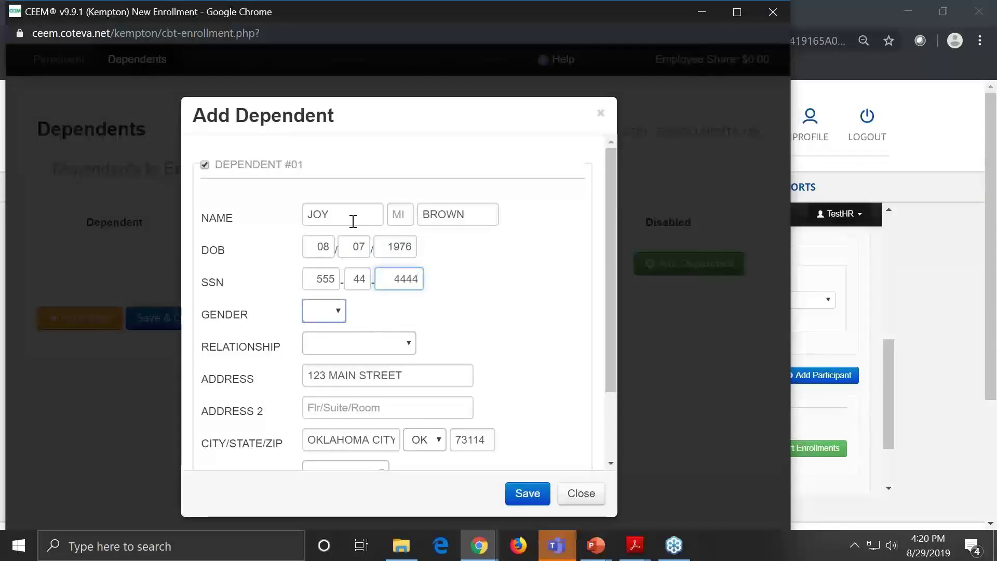
key(Tab)
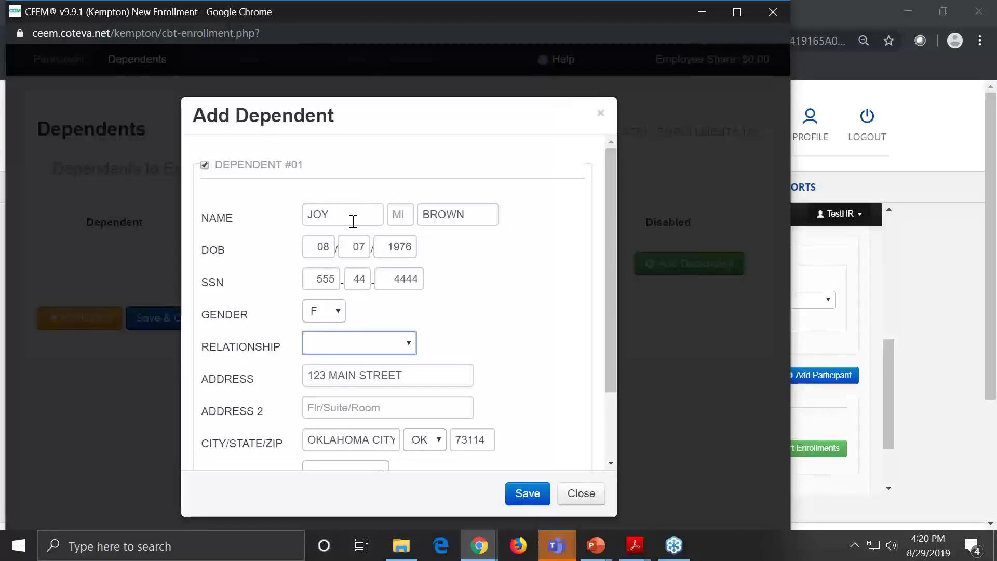
key(Tab)
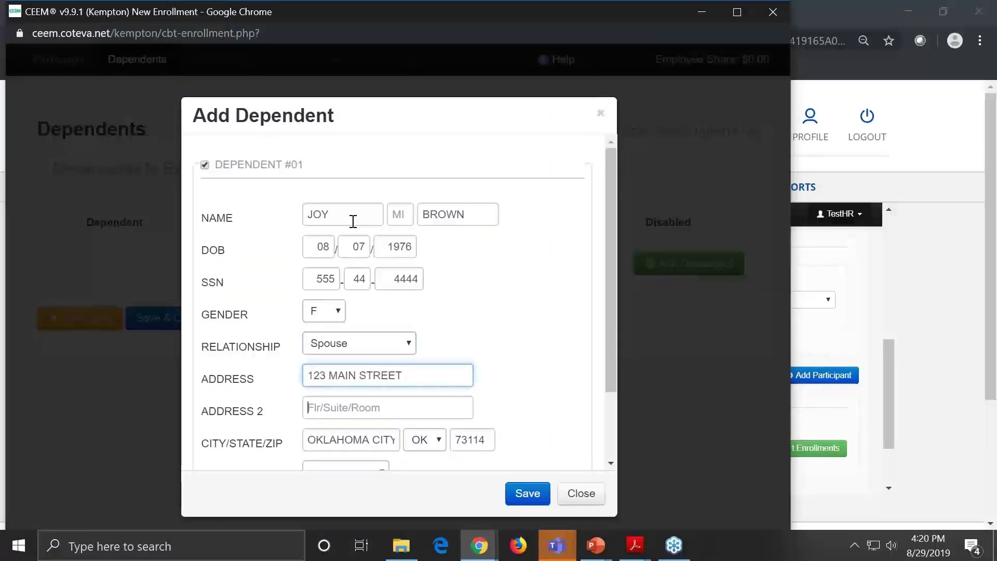
key(Tab)
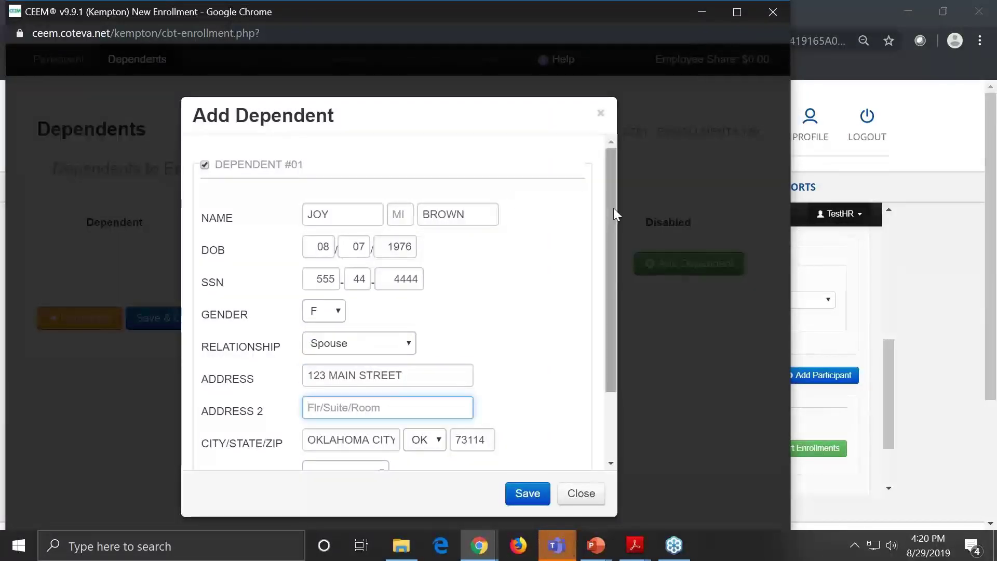
- Set the spouse to Disabled NO and Court Ordered NO, and save the dependent
drag(613, 207, 613, 344)
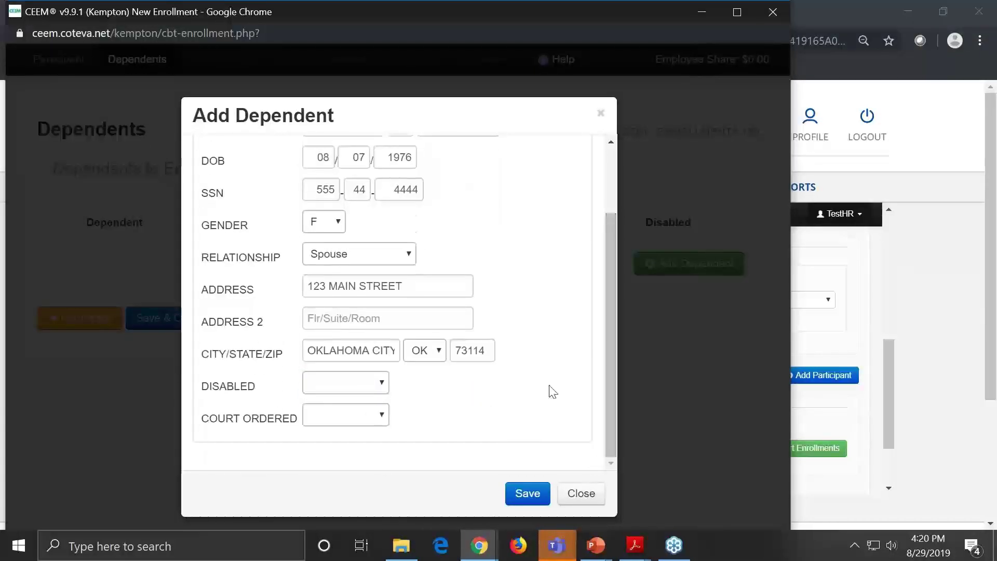
click(339, 384)
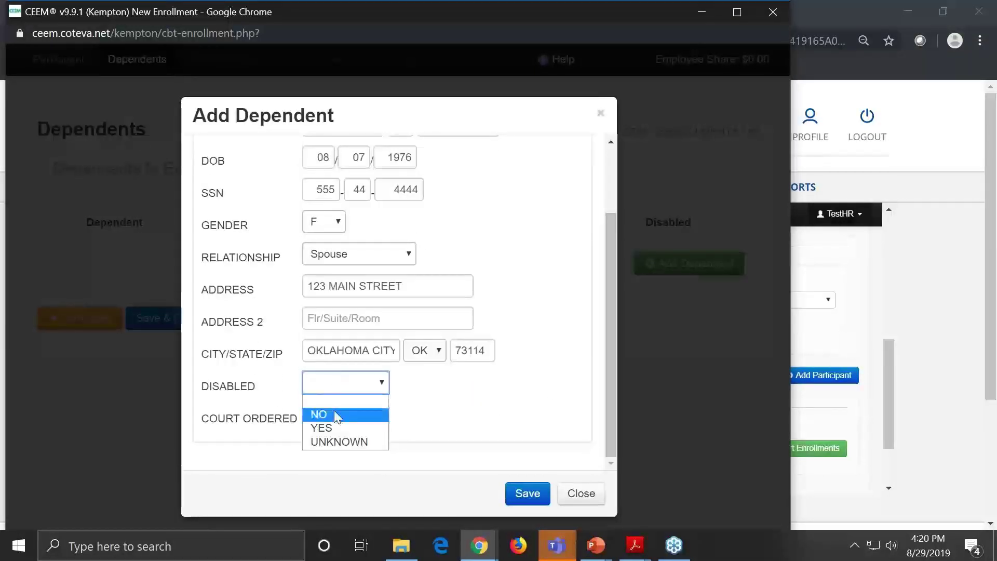
click(330, 414)
click(329, 418)
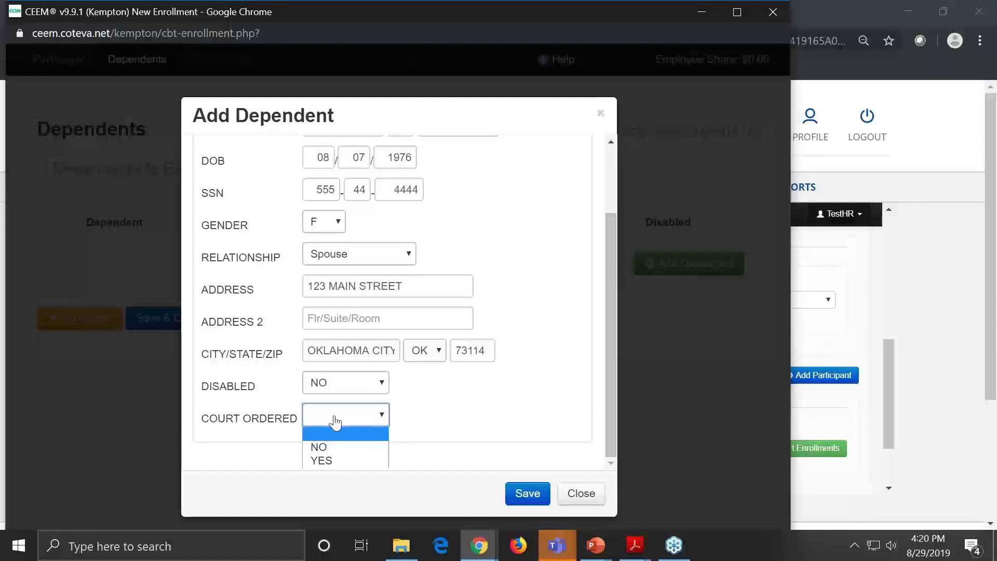
click(329, 447)
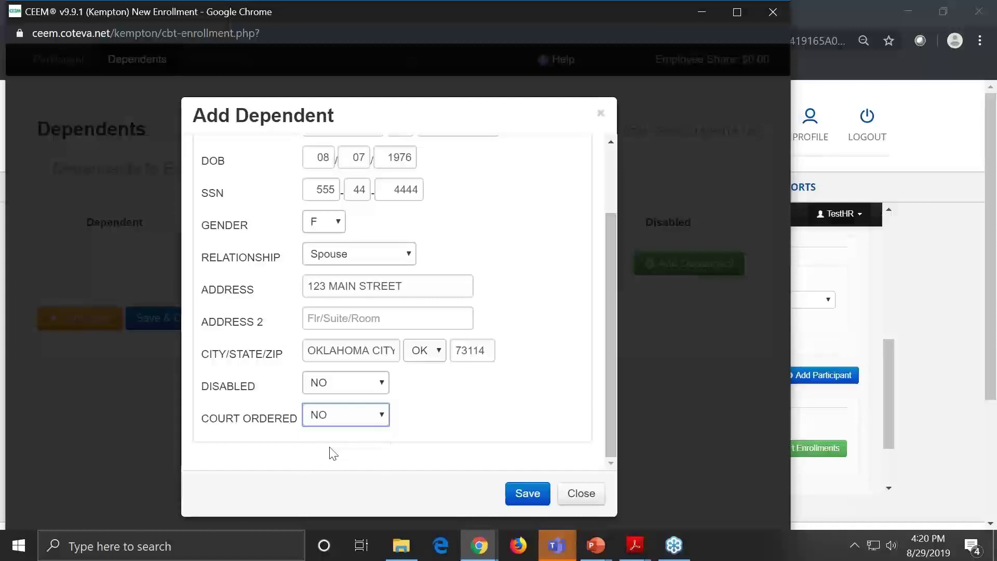
click(528, 495)
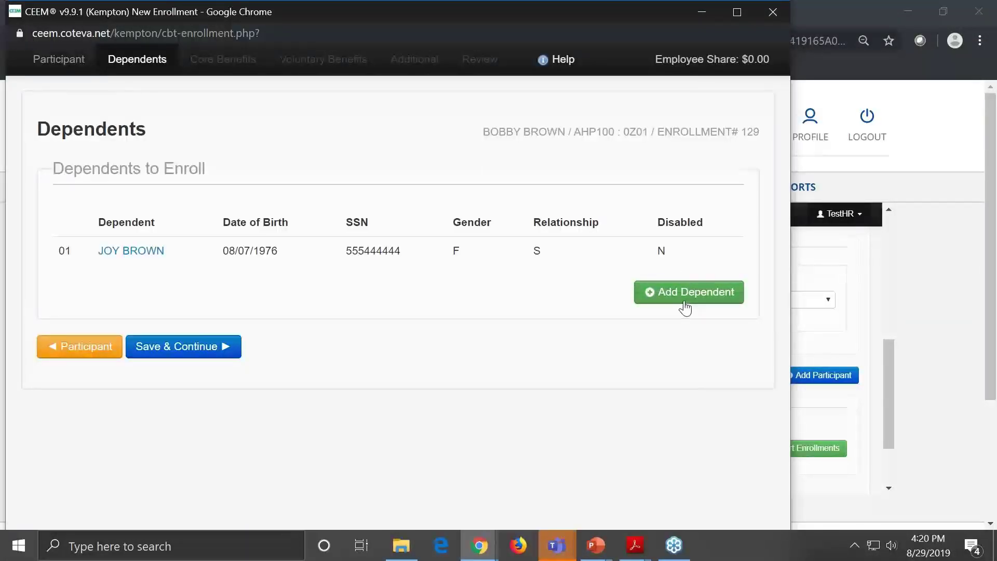
- Save the dependents list with the spouse and go on to Core/Mandatory Benefits
click(182, 356)
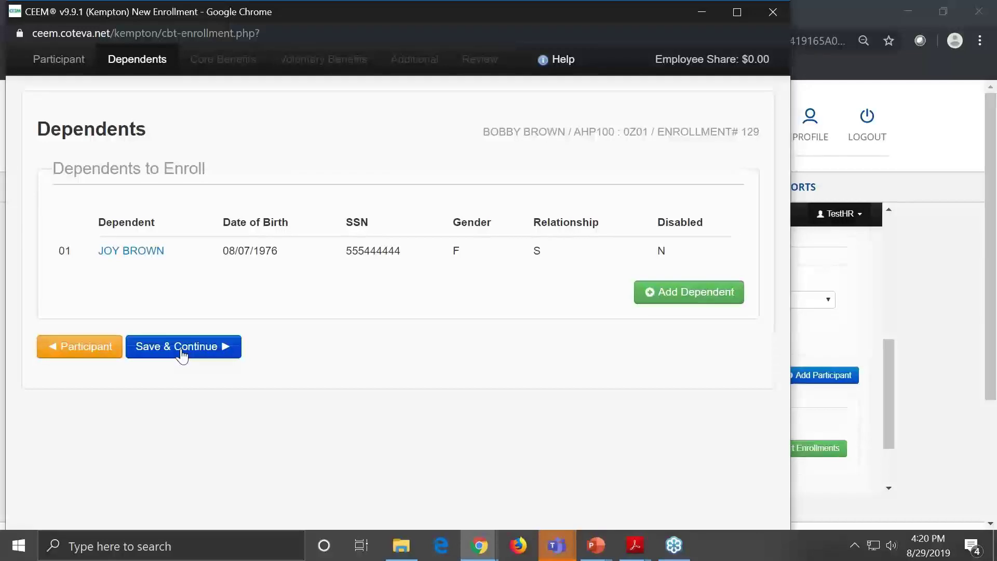
click(183, 356)
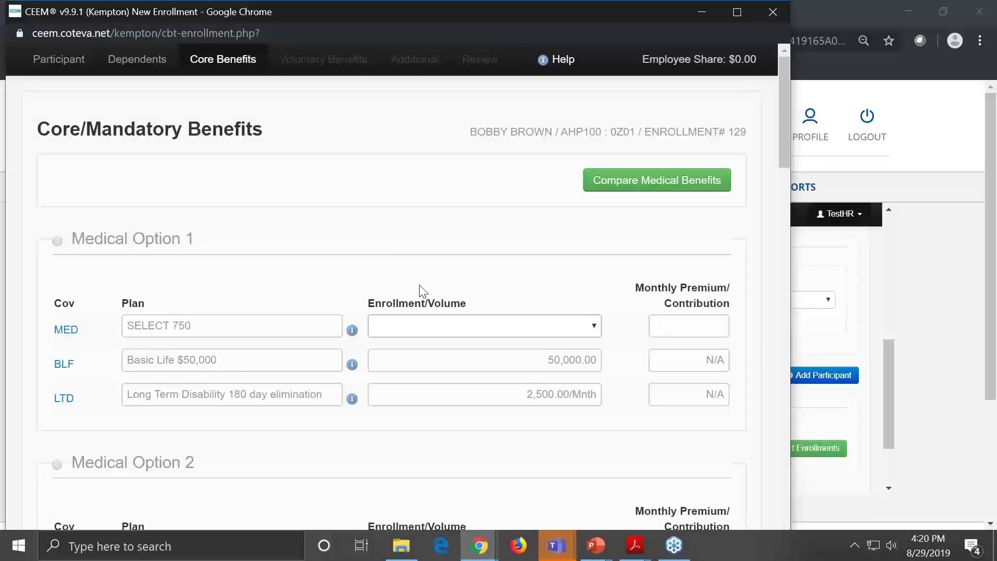
click(983, 50)
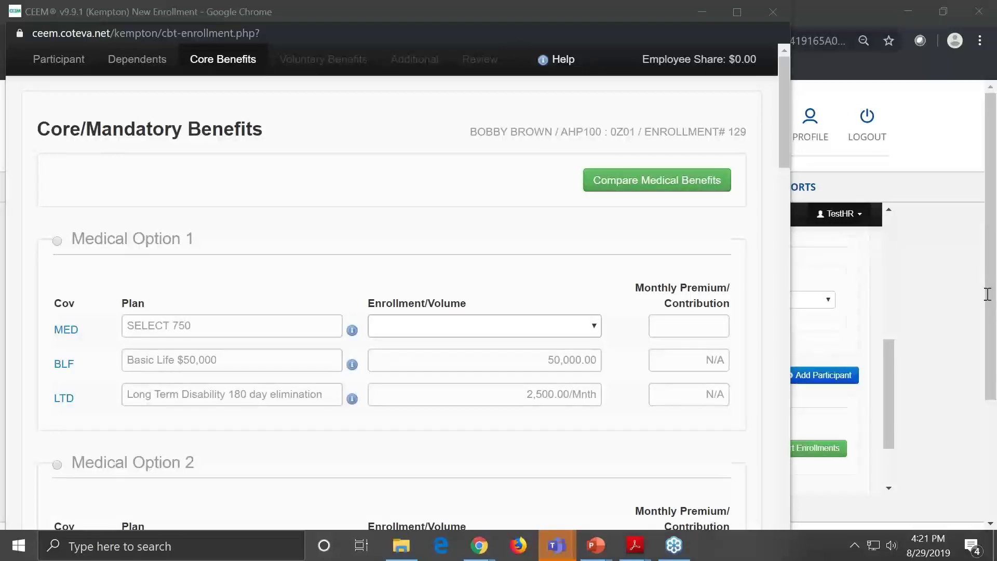
click(781, 426)
scroll(782, 426, down, 15)
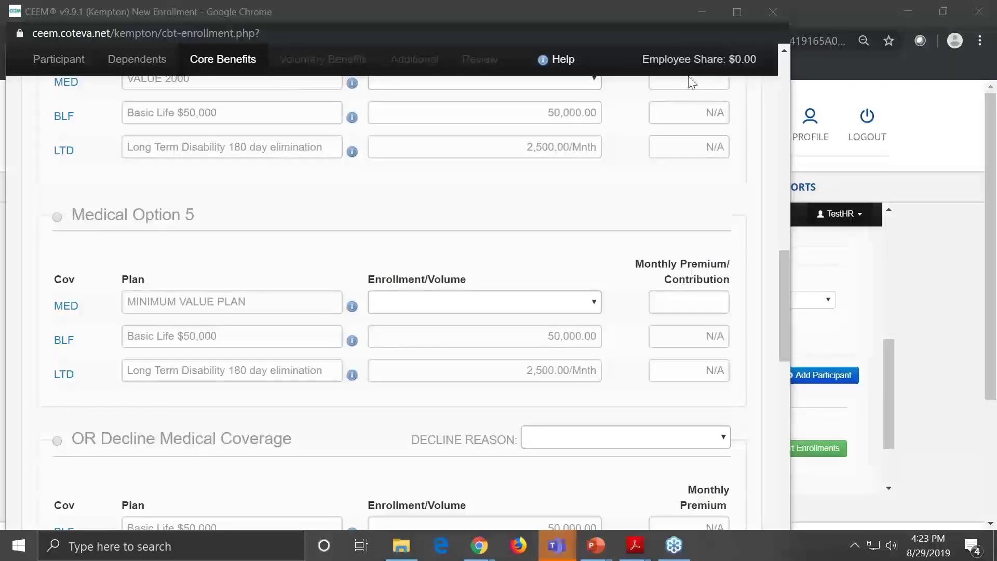
scroll(530, 256, up, 5)
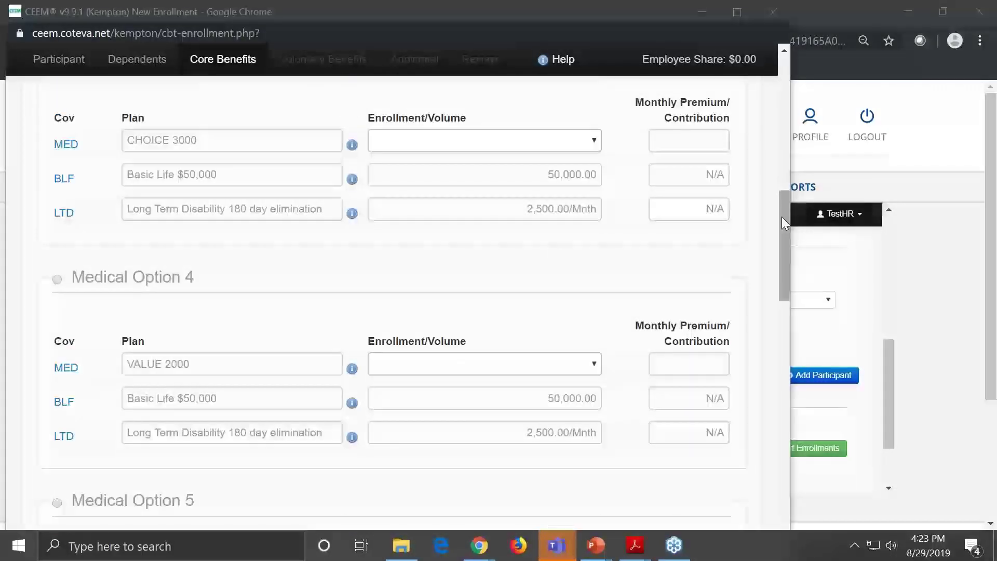
drag(781, 217, 787, 102)
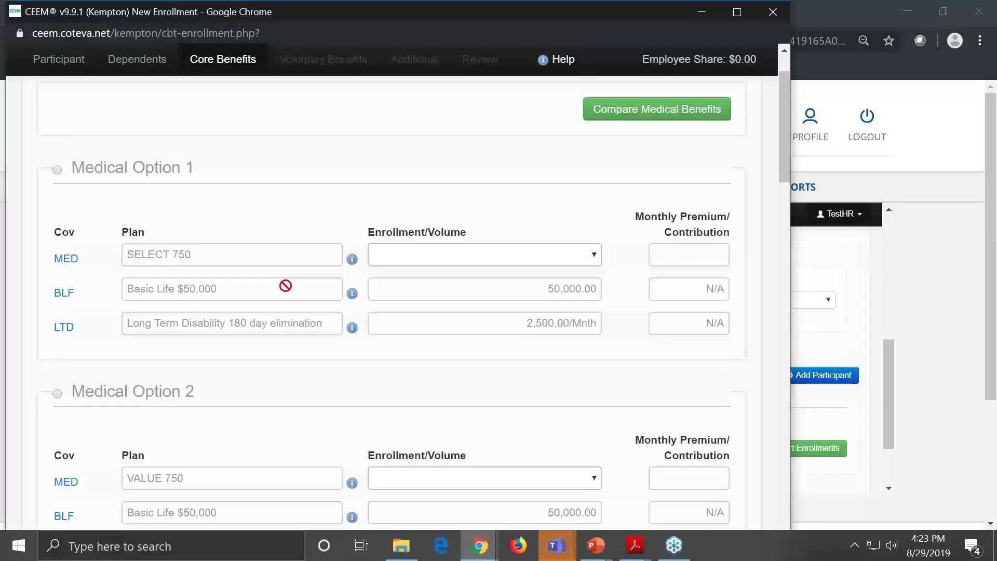
drag(786, 97, 781, 311)
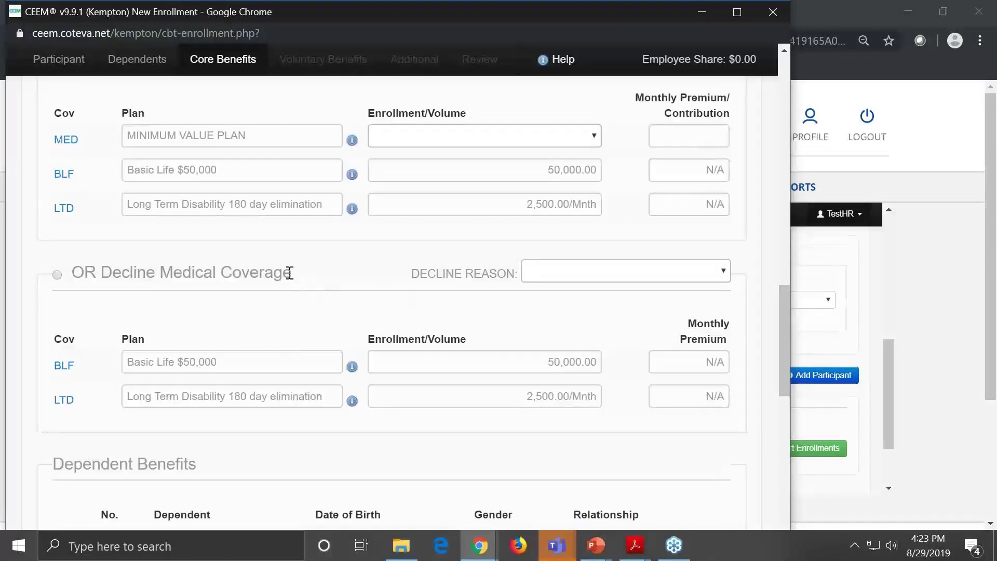
drag(288, 271, 72, 271)
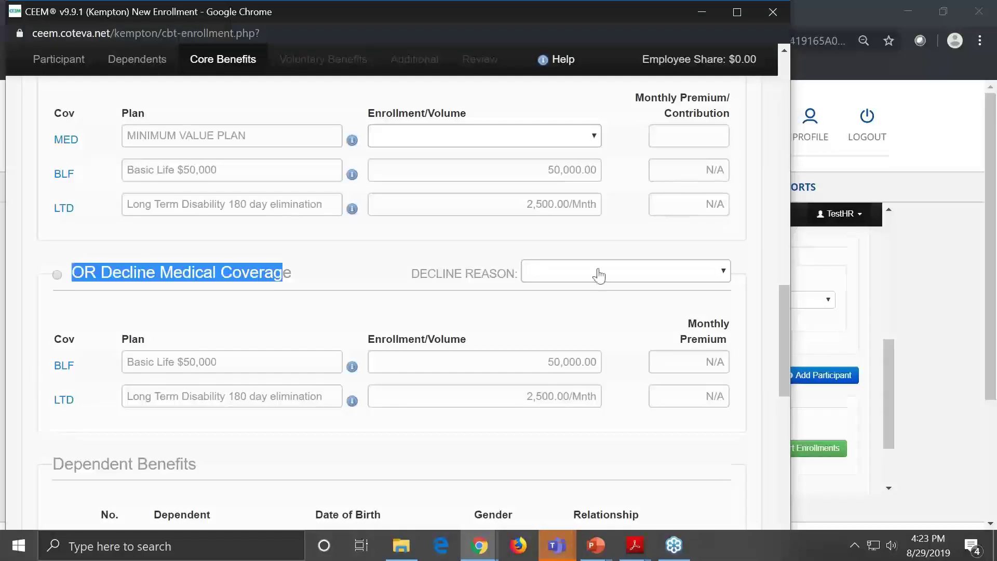
click(693, 282)
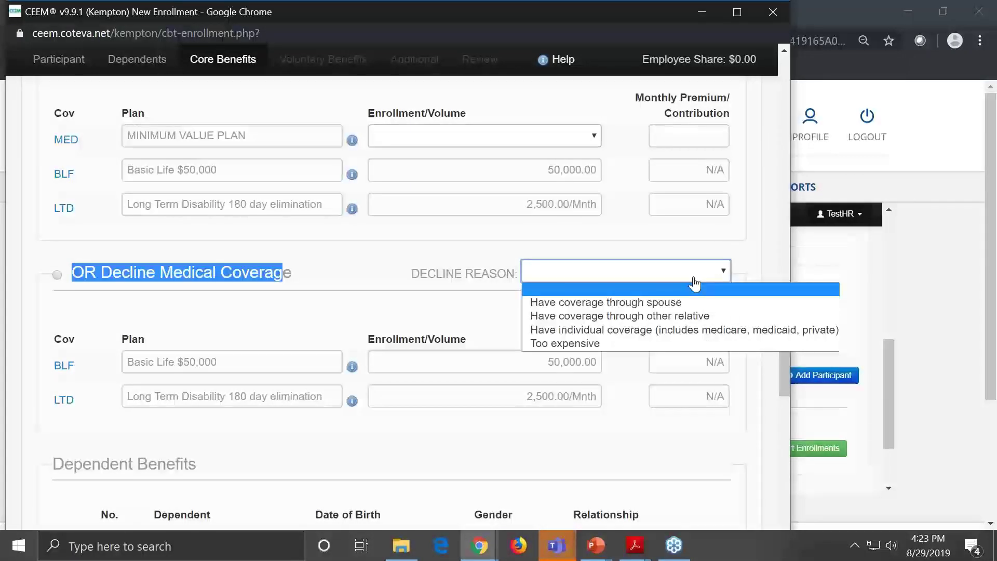
click(694, 288)
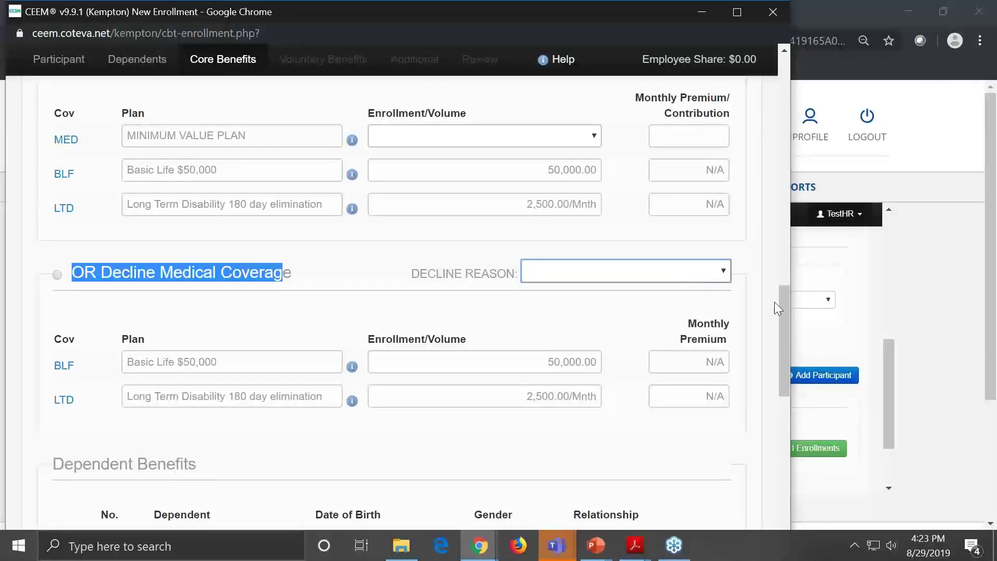
drag(784, 303, 778, 354)
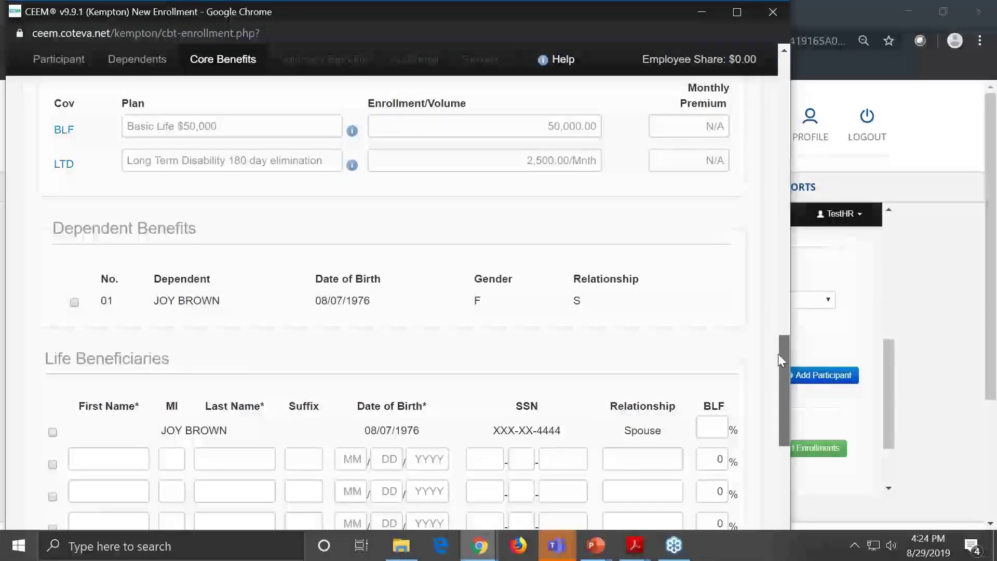
drag(778, 354, 786, 77)
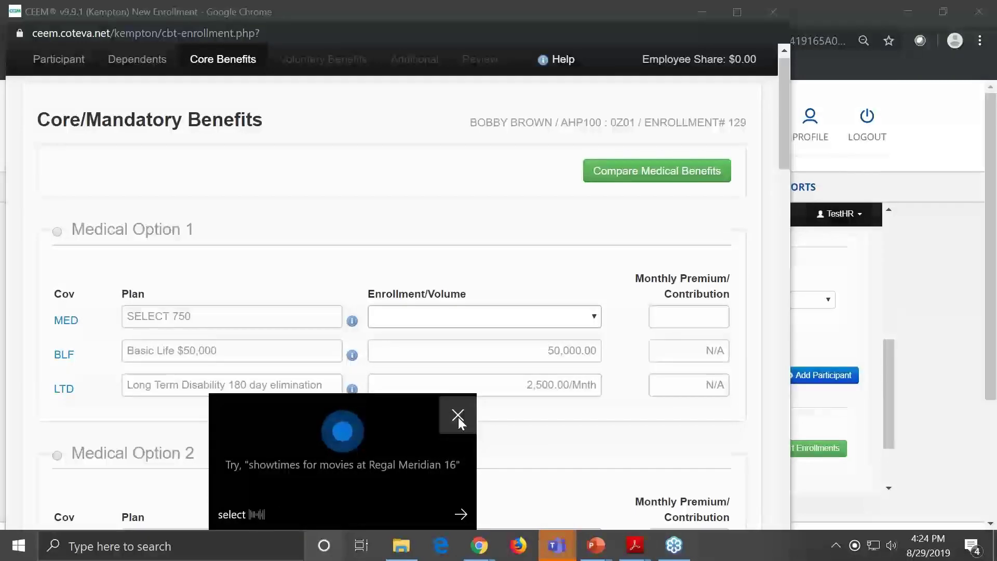
- Dismiss the voice assistant and choose EE Plus Spouse coverage for SELECT 750
click(458, 417)
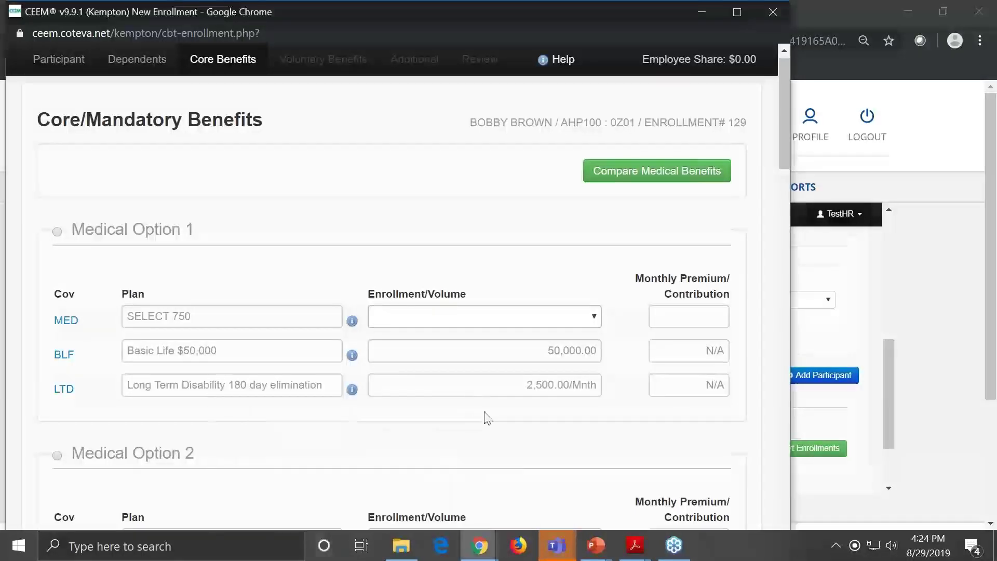
click(595, 322)
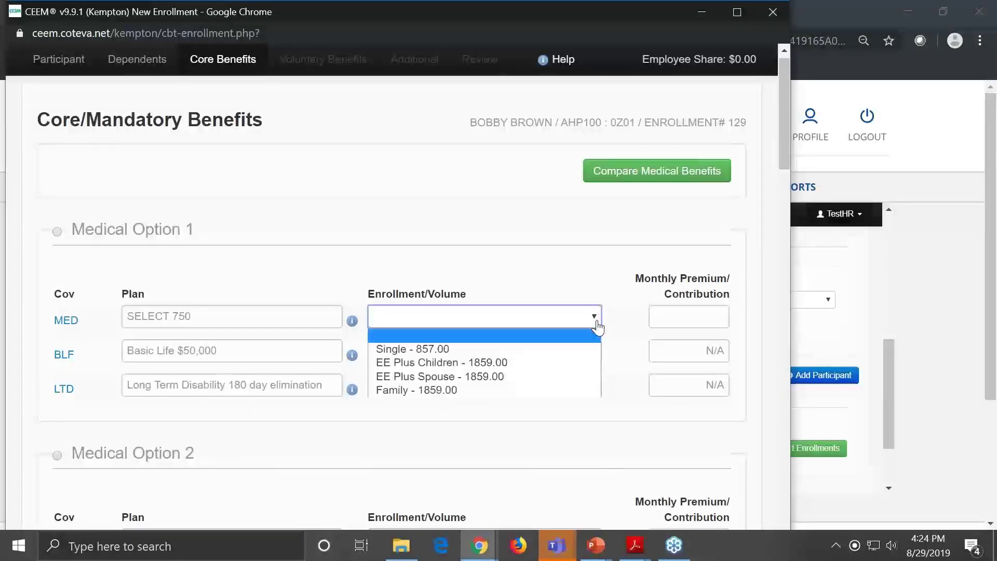
click(485, 376)
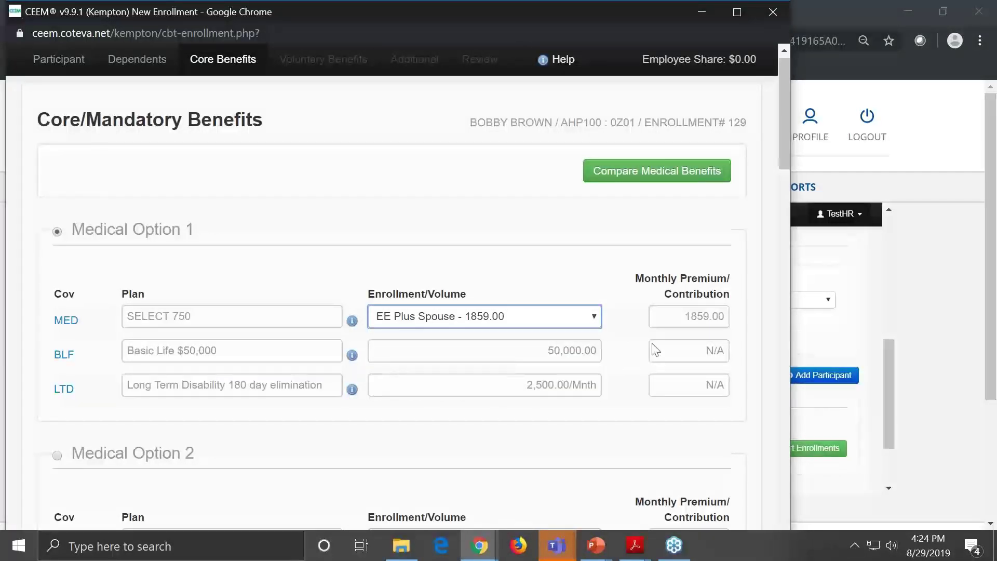
drag(787, 154, 777, 188)
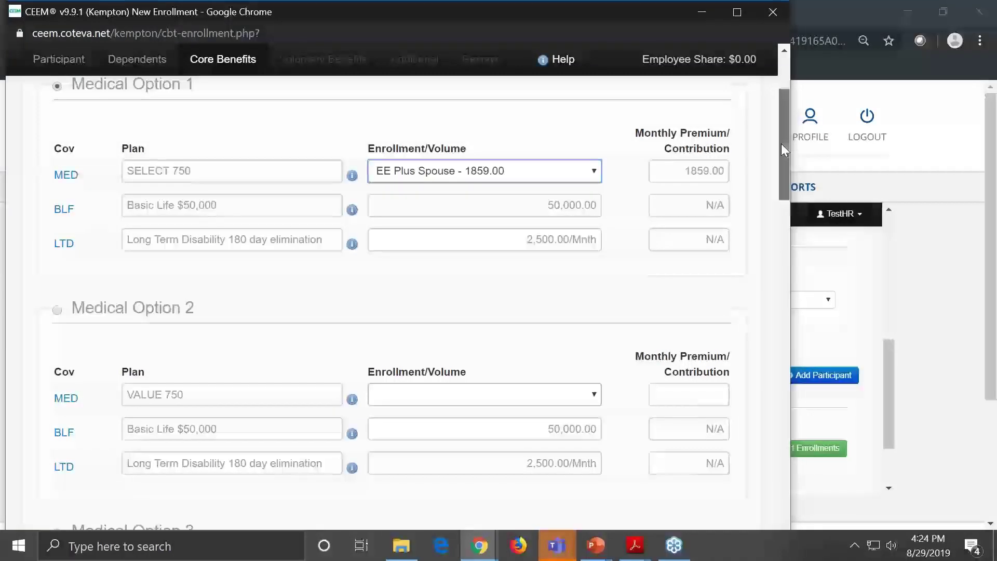
drag(782, 143, 775, 367)
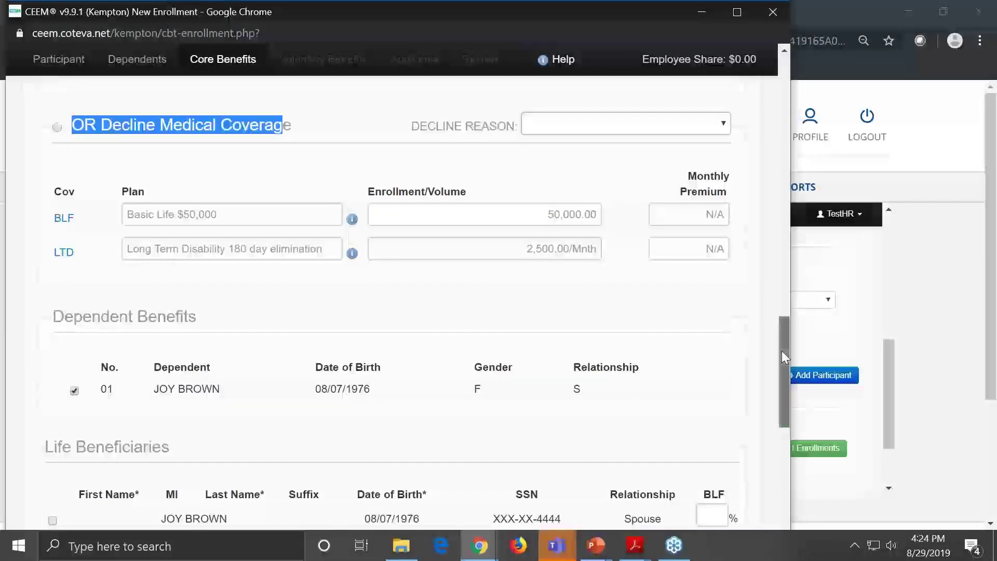
drag(781, 354, 792, 413)
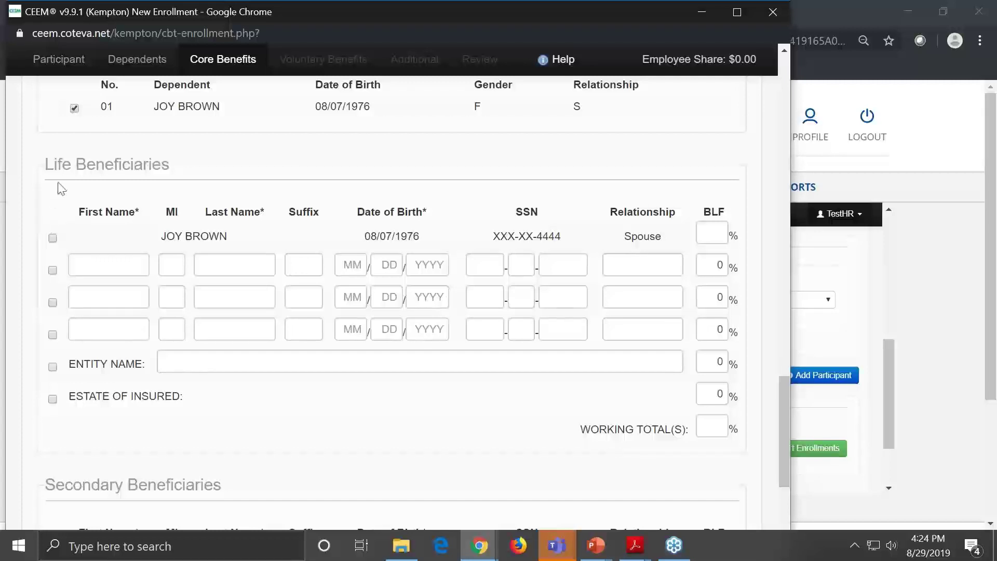
- Name the spouse as life beneficiary with a BLF share of 100%
drag(46, 164, 192, 186)
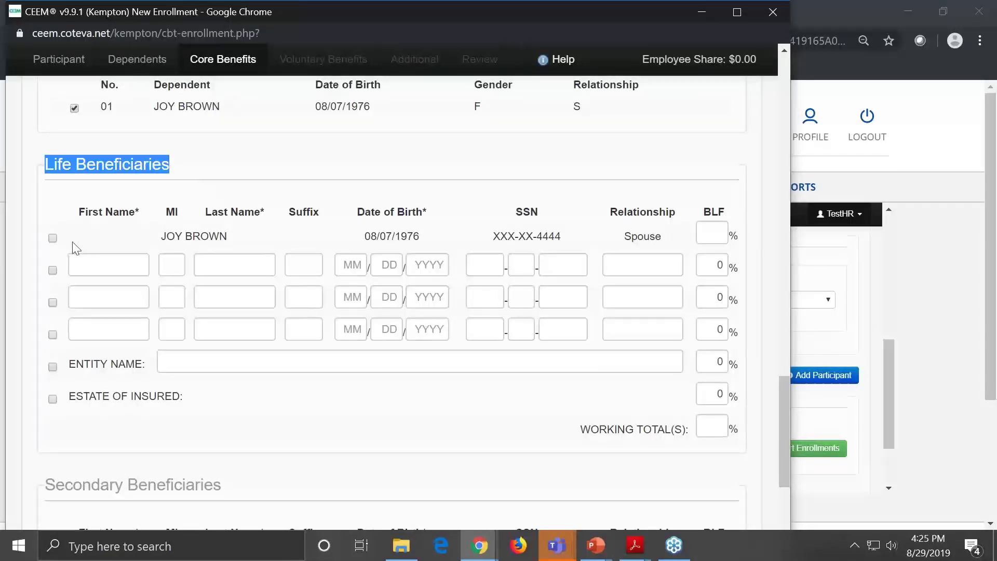
click(52, 239)
click(710, 233)
text(100)
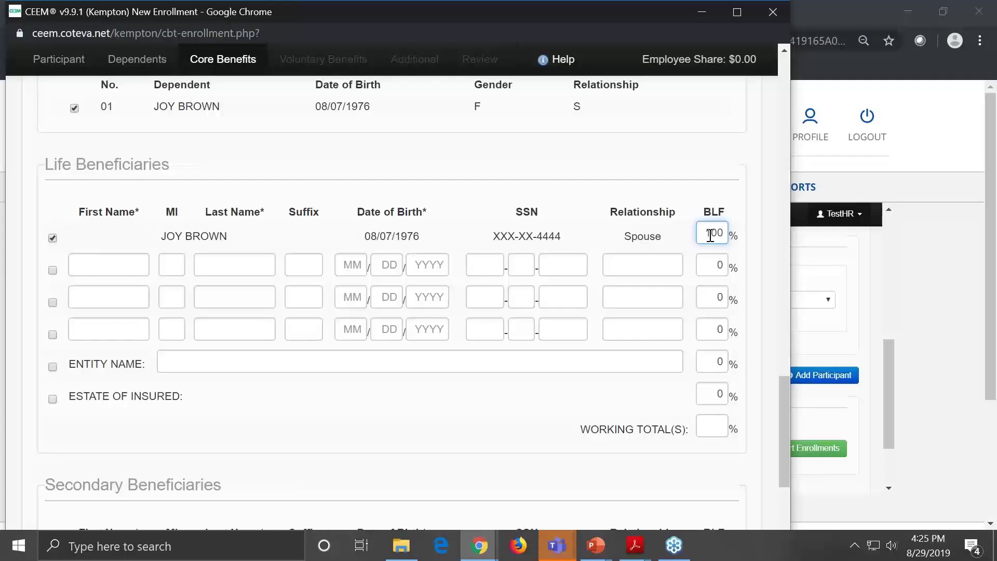
key(Tab)
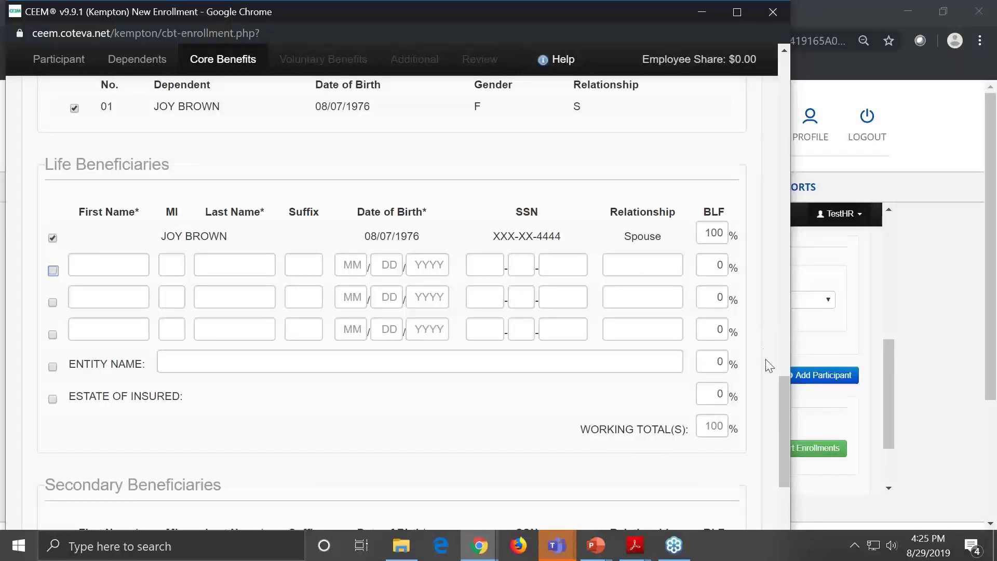
- Add Estate of Insured as secondary beneficiary at 100%, then save and continue
drag(782, 381, 782, 461)
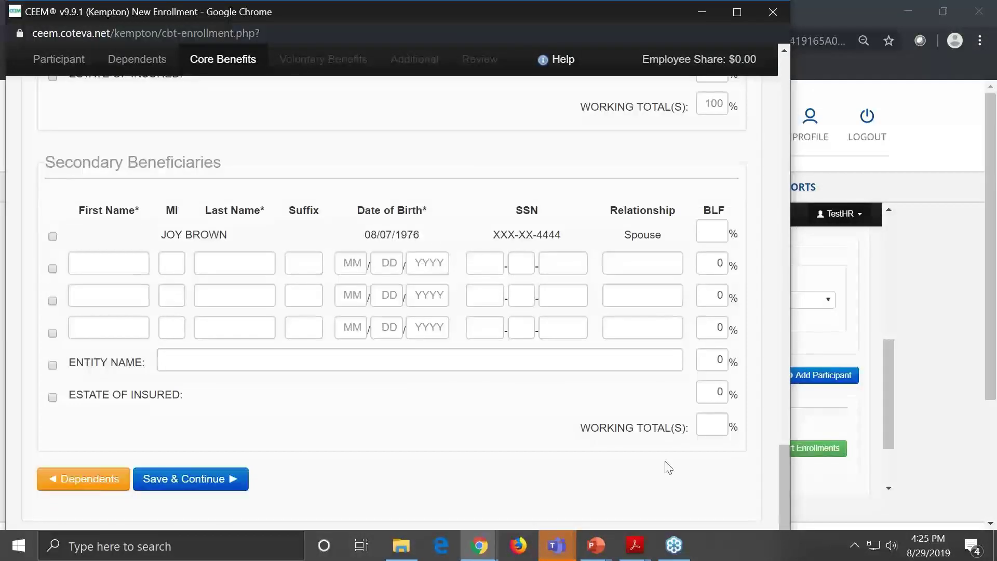
click(53, 398)
click(715, 391)
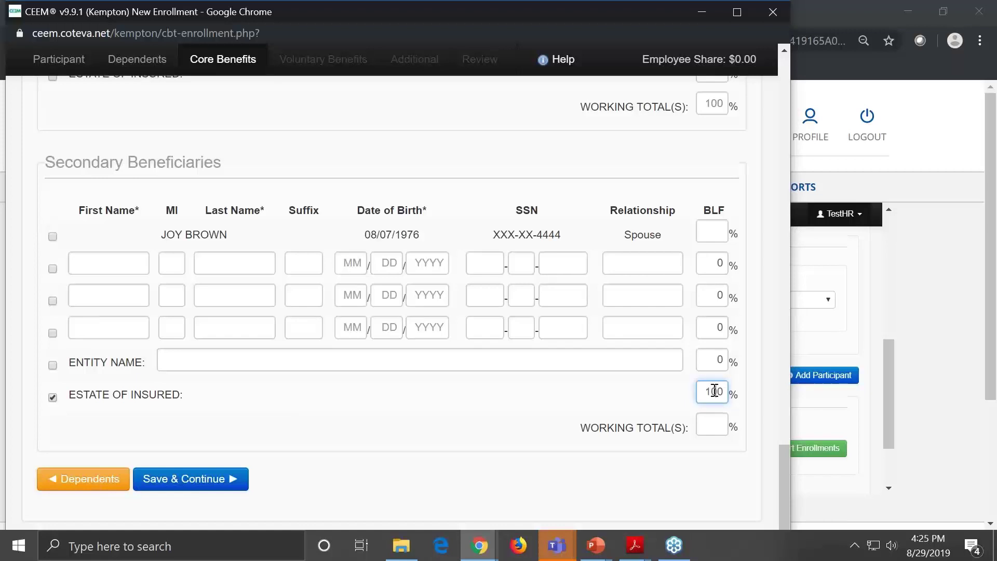
key(Tab)
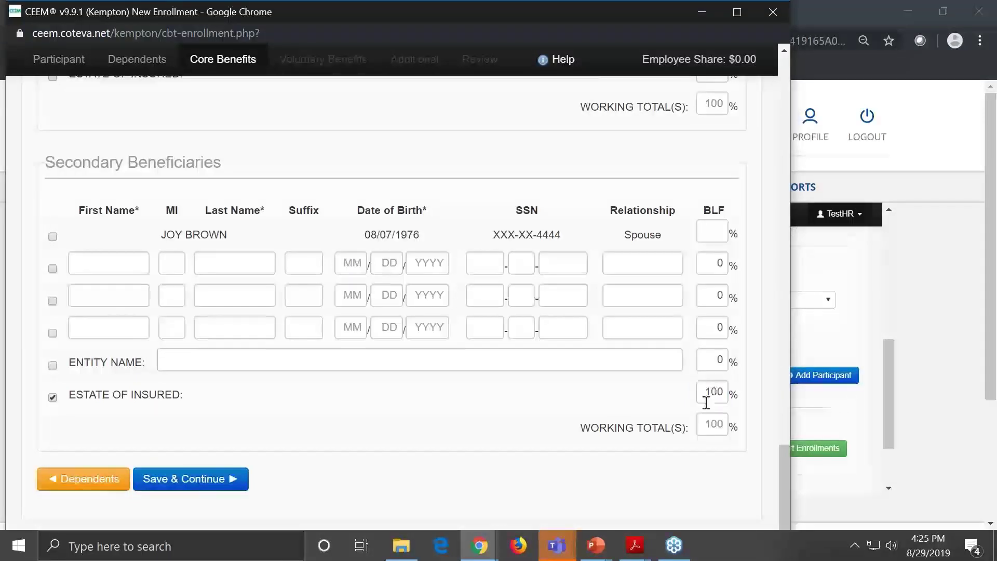
click(189, 480)
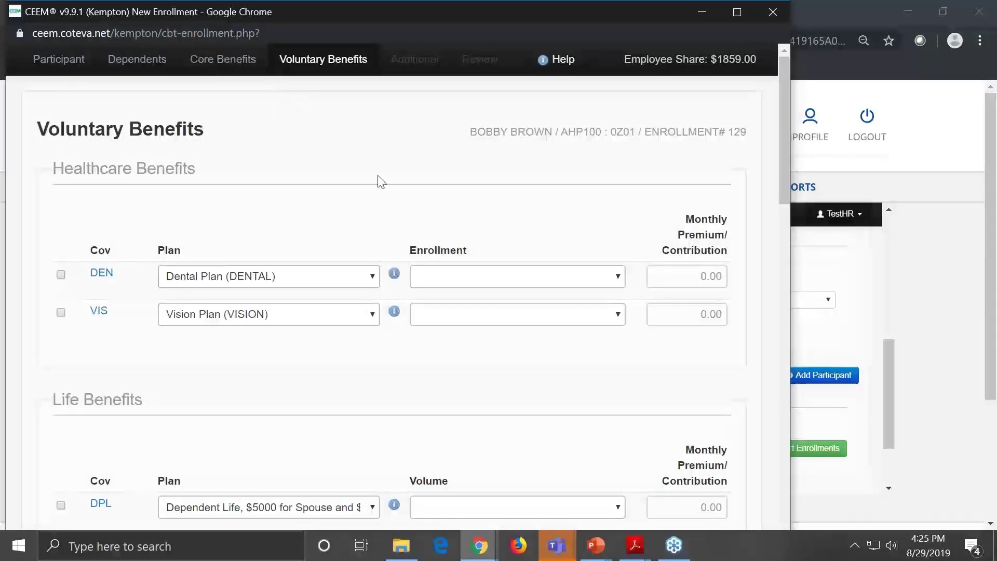
- Choose EE Plus Spouse dental coverage and Family vision coverage
click(610, 281)
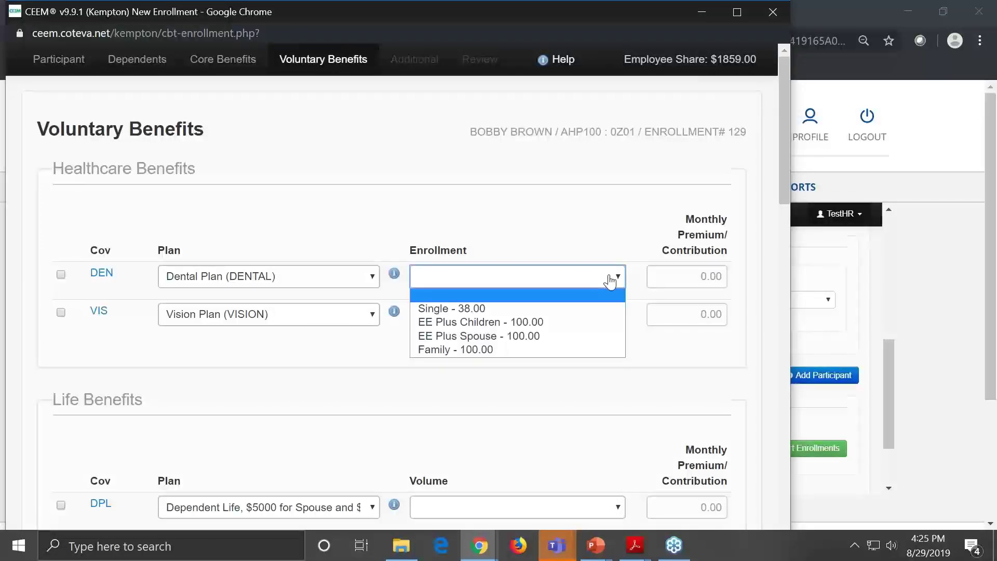
click(504, 336)
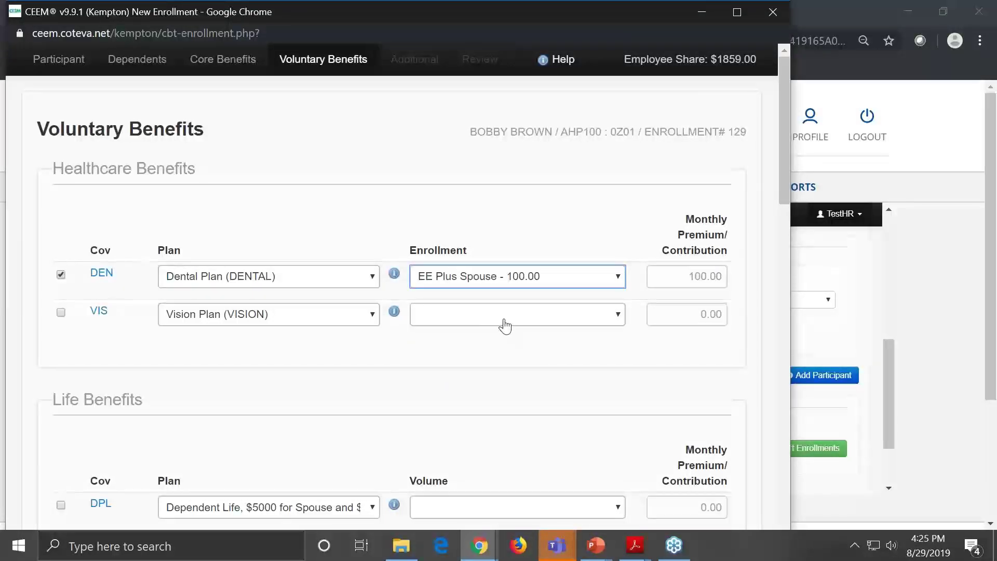
click(503, 321)
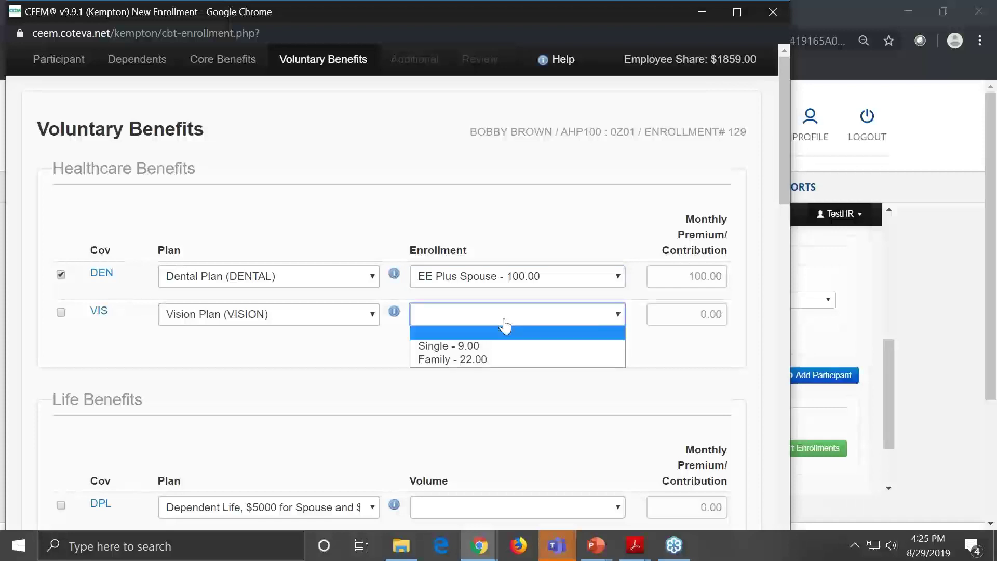
click(490, 359)
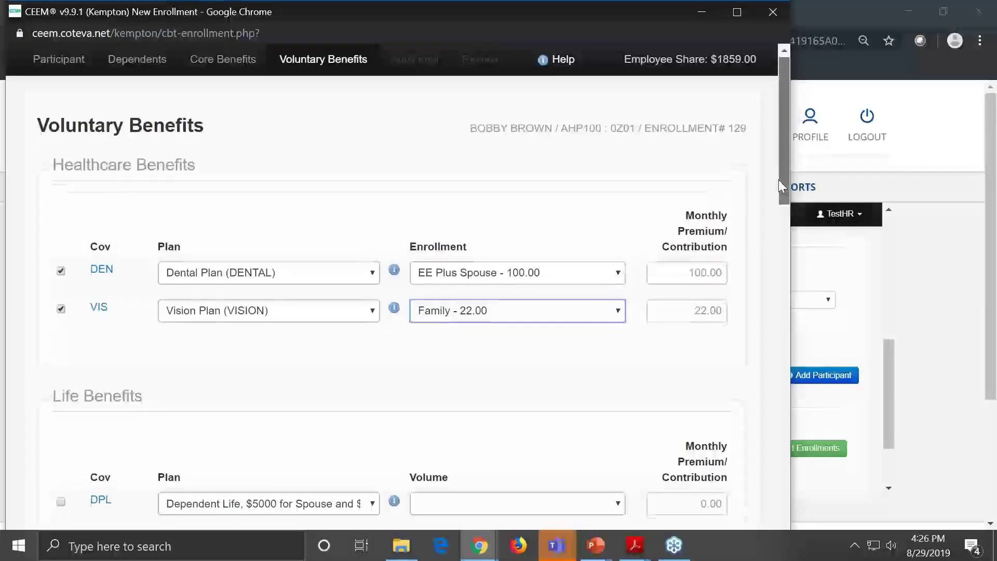
- Elect employee voluntary AD&D (ADE) with a $10,000.00 coverage amount
drag(777, 179, 780, 260)
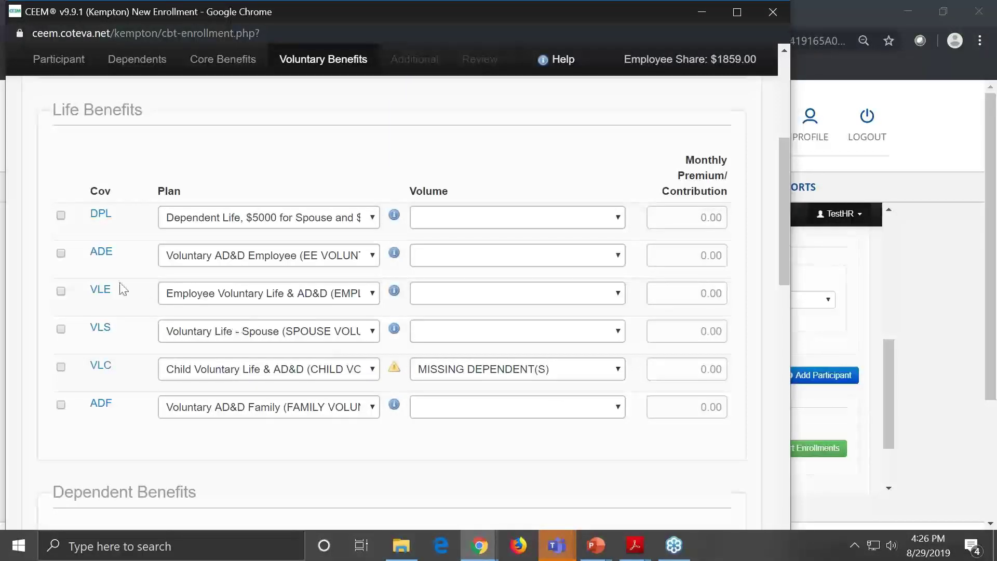
click(60, 254)
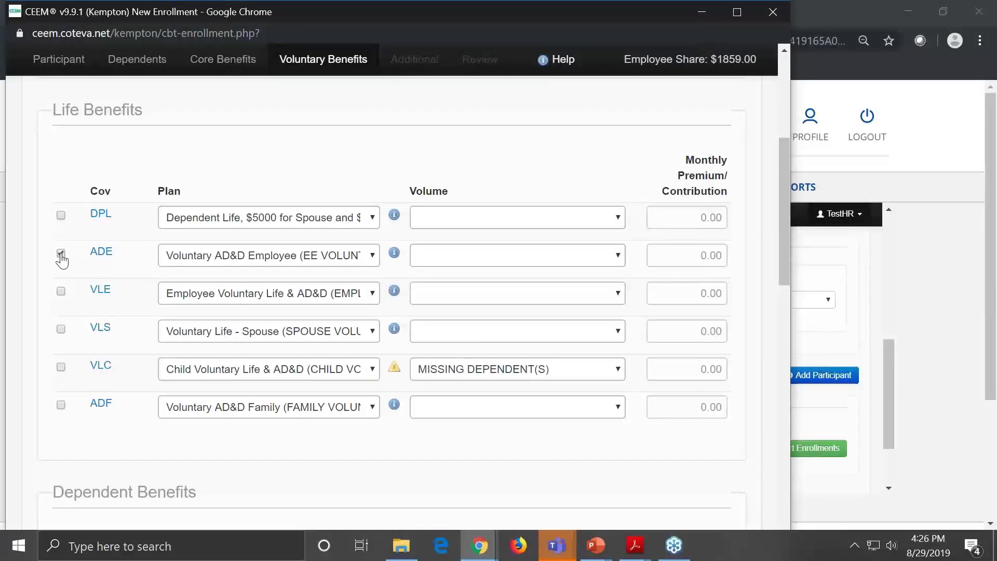
click(603, 264)
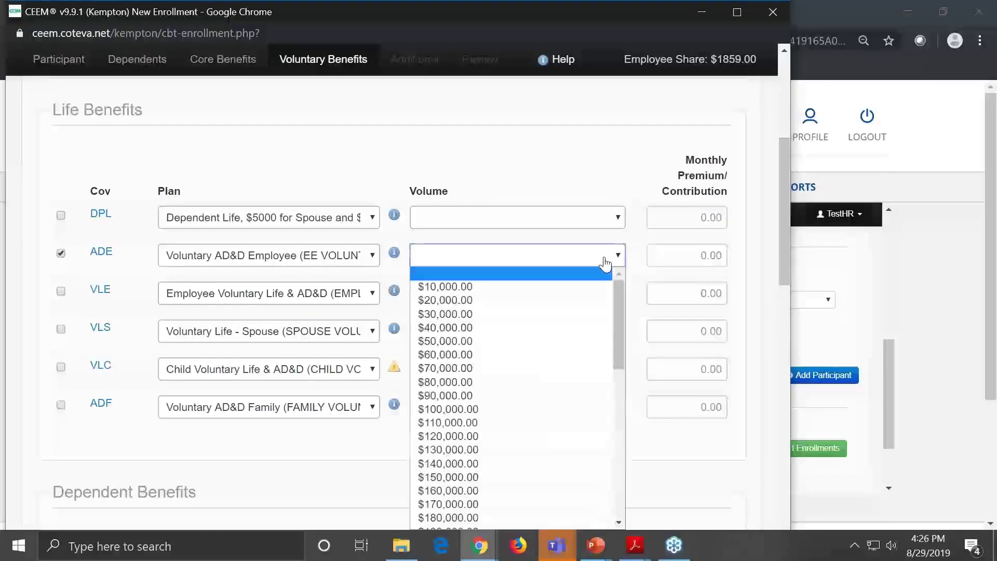
click(597, 286)
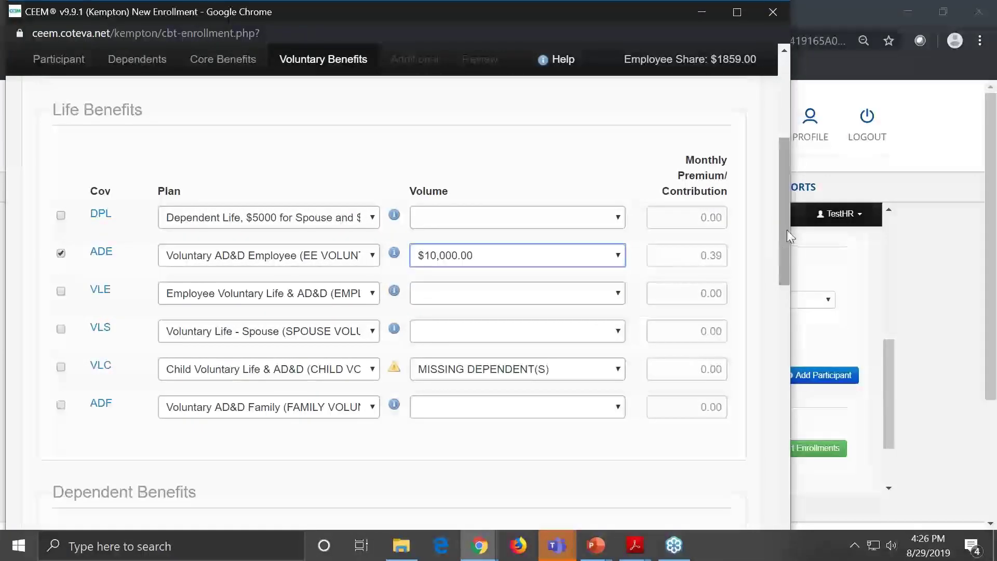
- Give the spouse and the Estate of Insured each a 100% ADE share
drag(787, 232, 783, 372)
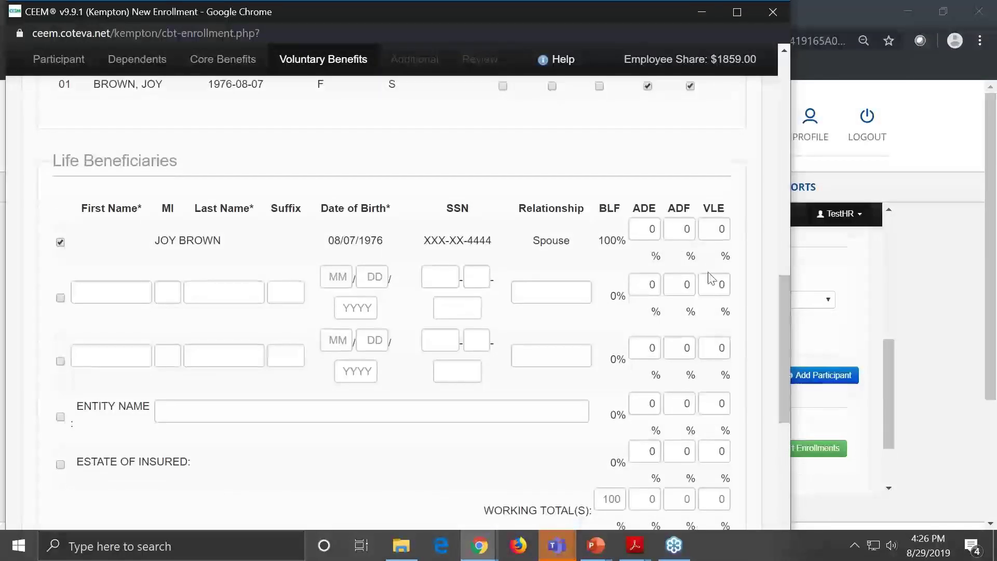
click(646, 230)
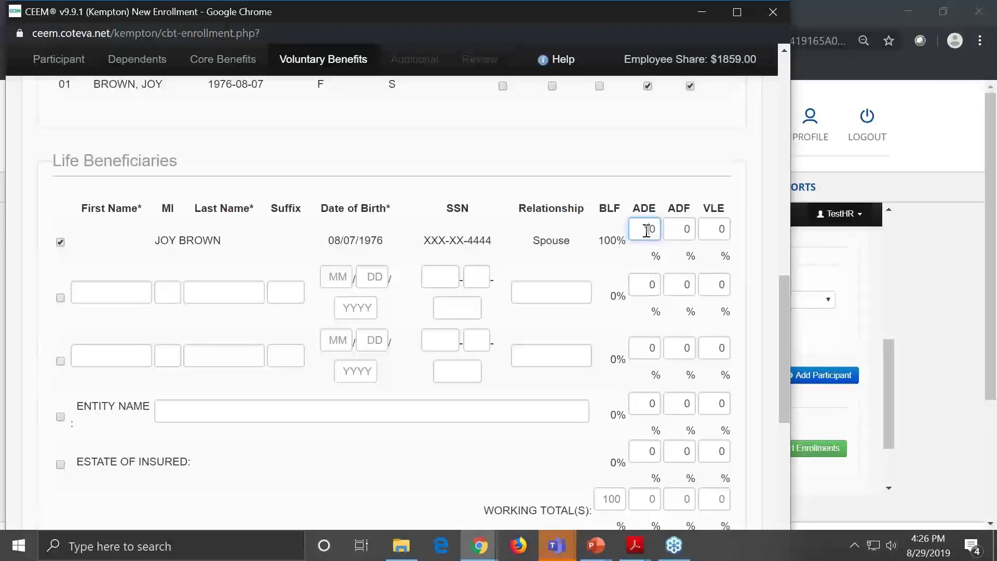
text(100)
key(Tab)
key(Tab)
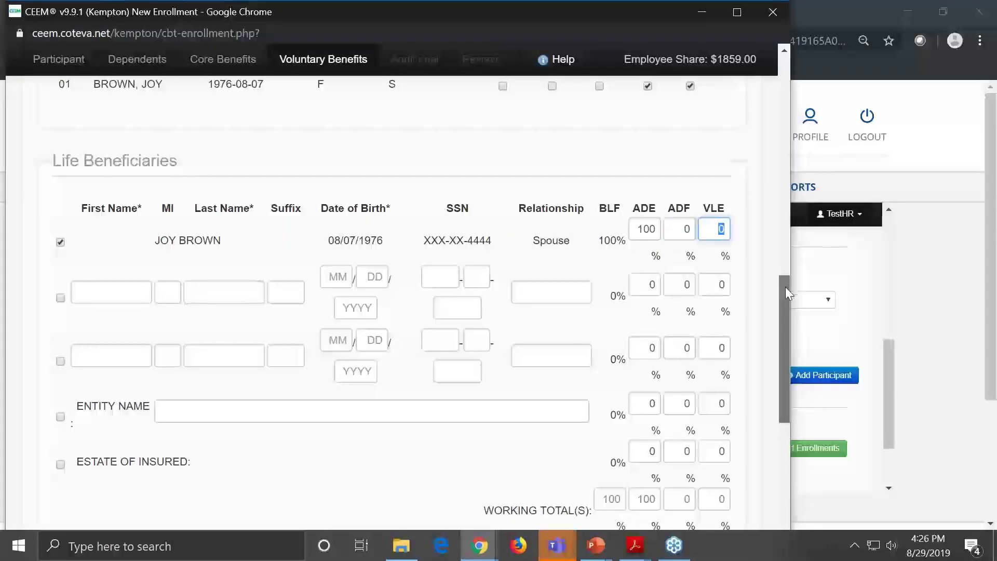
drag(786, 287, 787, 411)
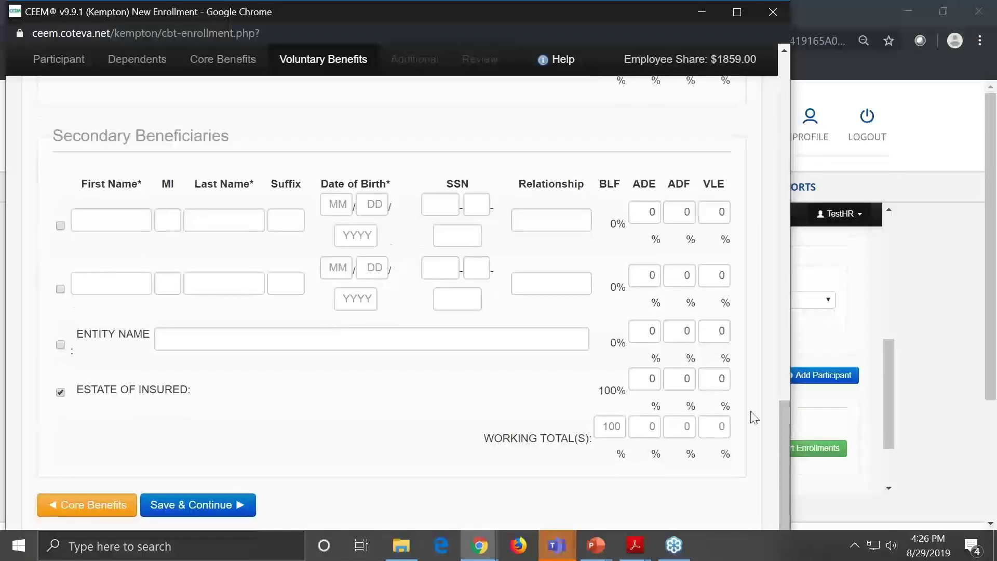
click(637, 382)
text(10)
key(Tab)
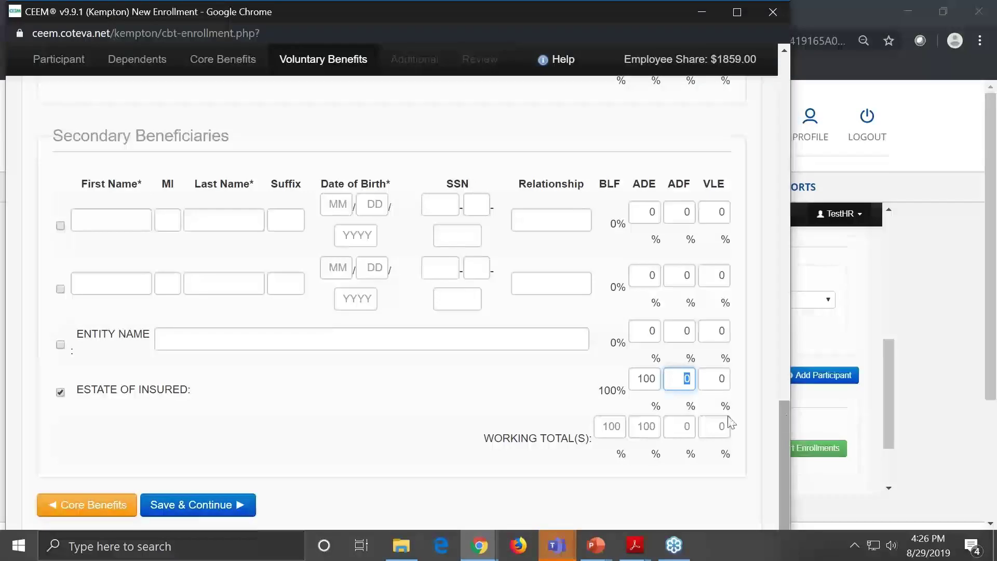
- Save voluntary benefits, answer N to Medicaid/Medicare on Additional Items, and continue to Review & Submit
click(182, 505)
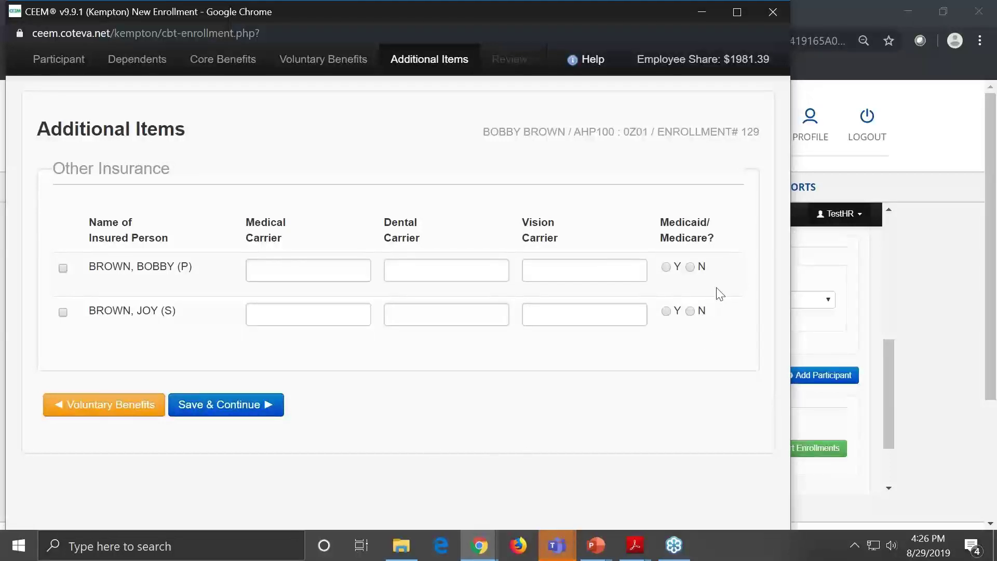
click(690, 267)
click(249, 417)
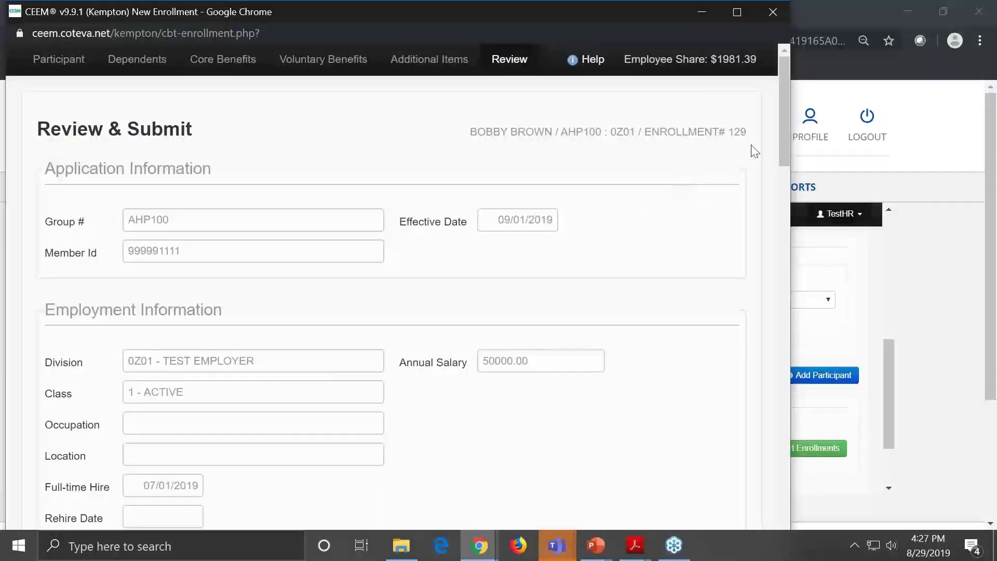
- Review the enrollment #129 summary, leave Document Type empty, and submit as final
drag(780, 127, 786, 381)
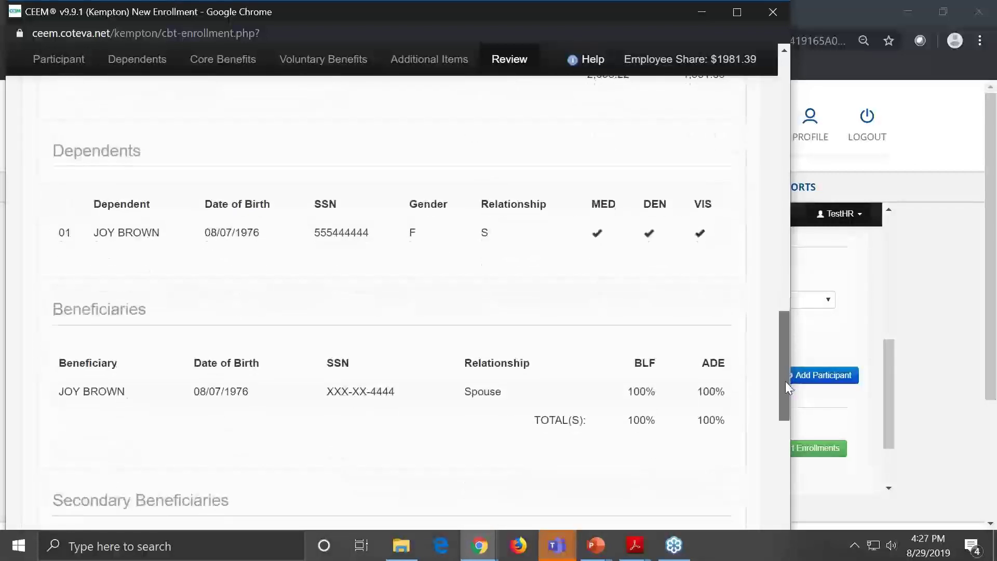
scroll(783, 323, down, 2)
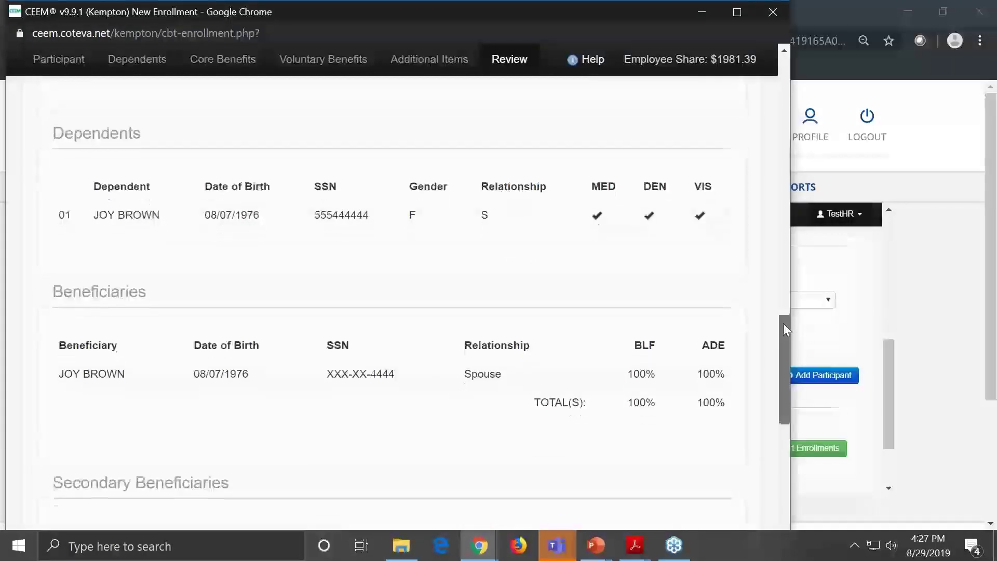
drag(783, 335, 783, 457)
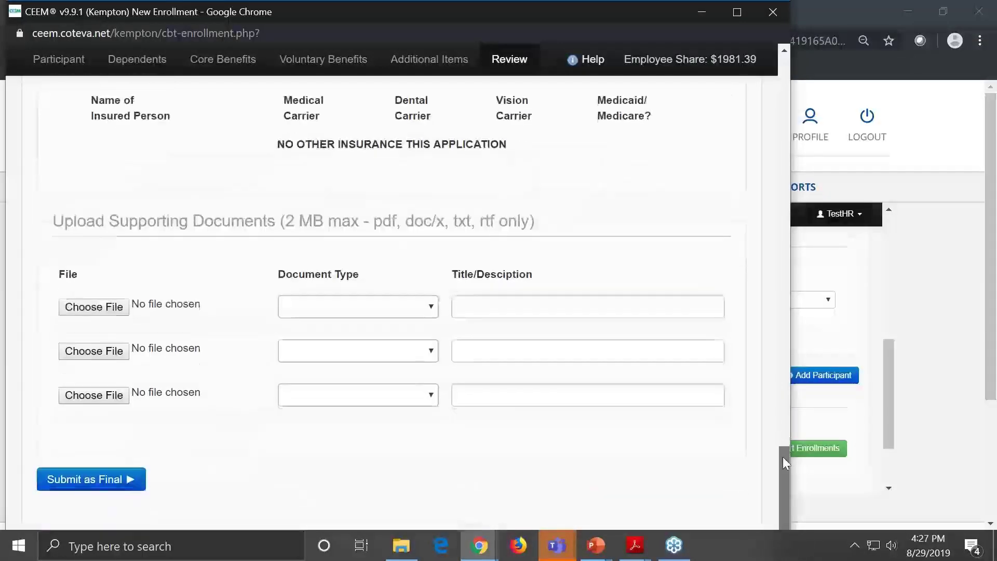
click(408, 315)
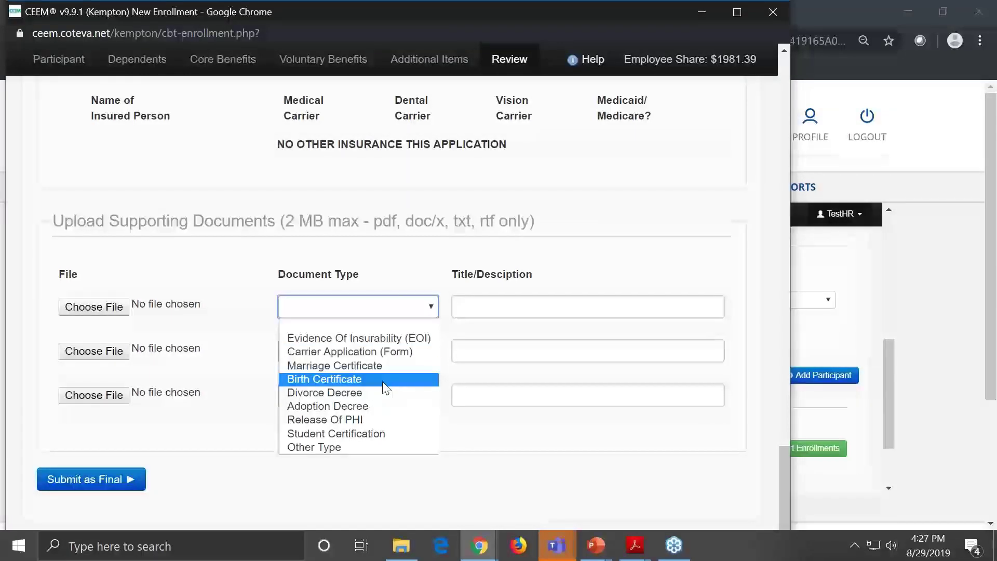
click(434, 309)
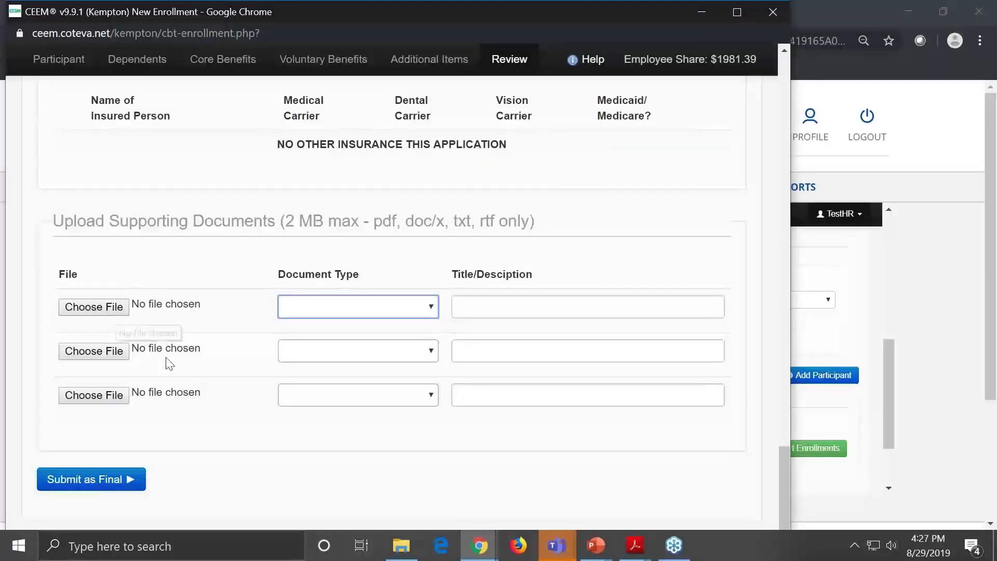
click(125, 480)
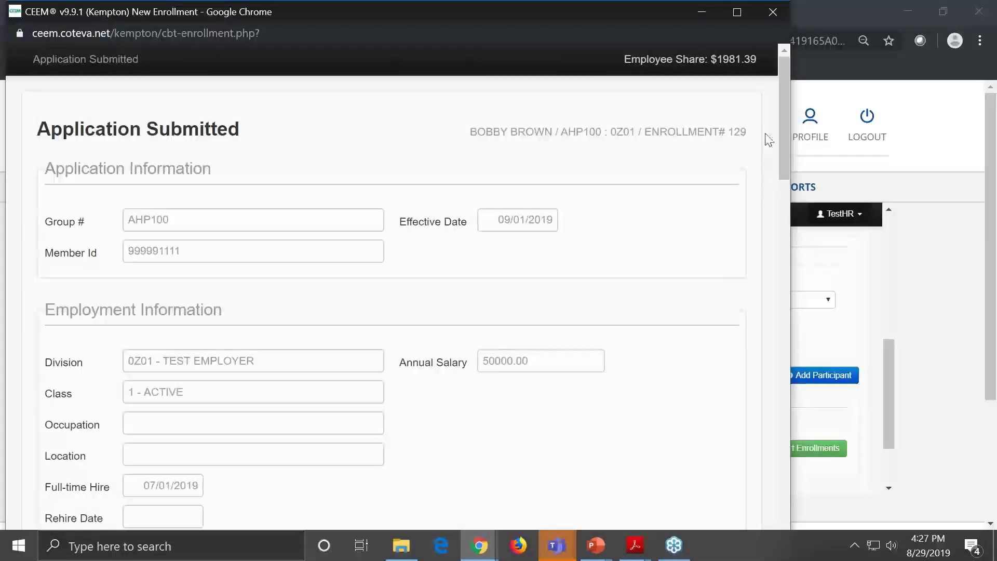
- Print the Application Submitted confirmation and close the enrollment window
drag(784, 98, 760, 478)
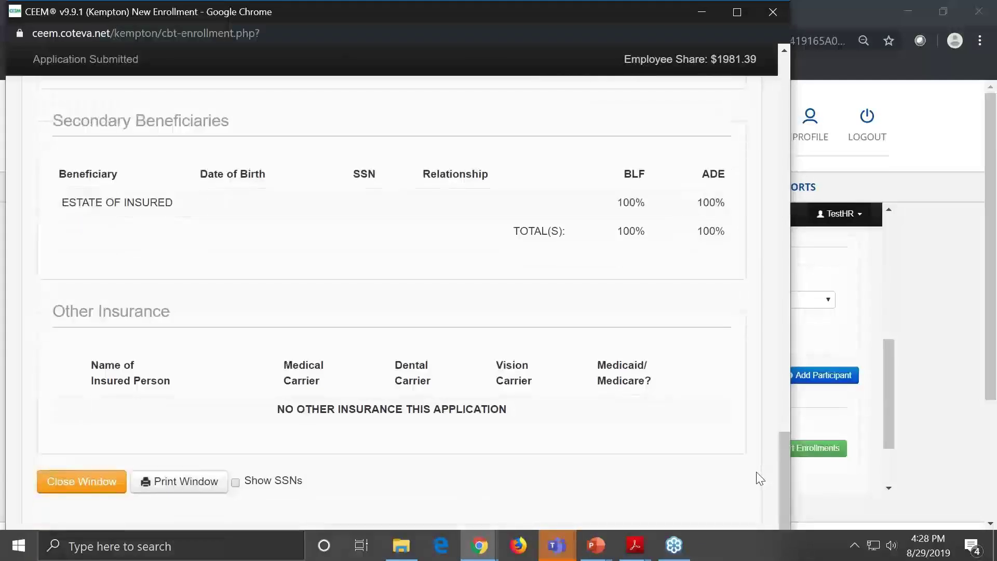
click(195, 492)
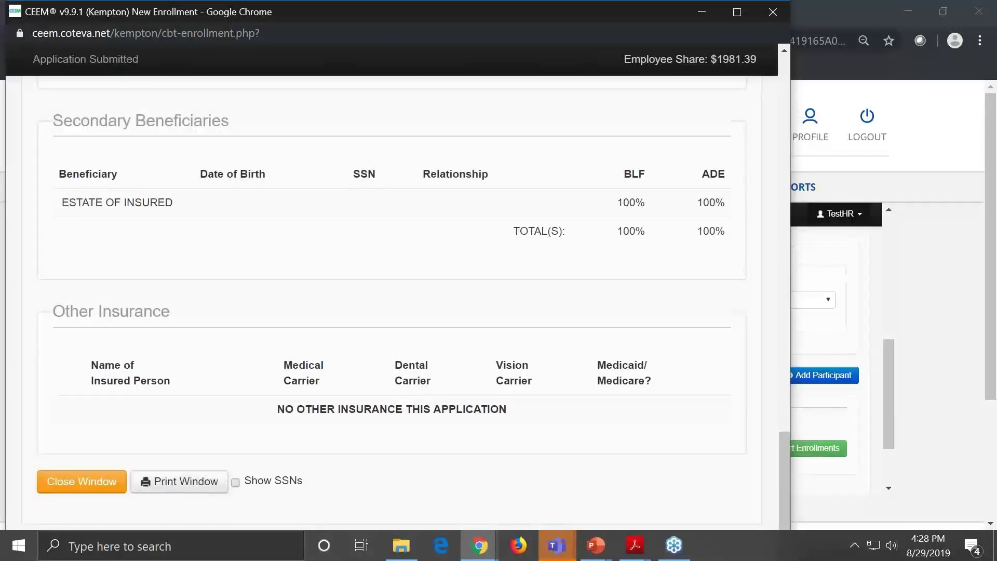
click(81, 482)
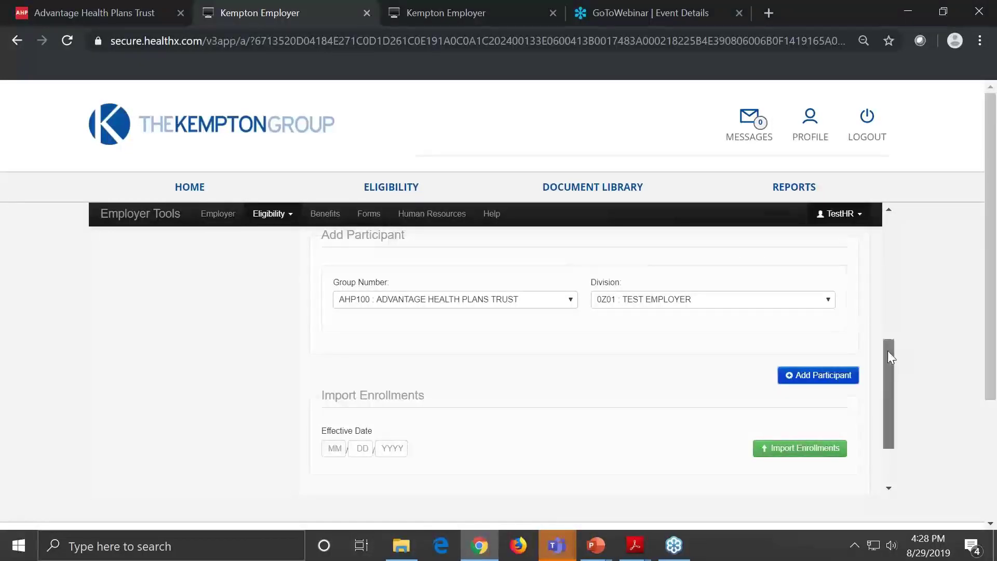
- Open the Eligibility menu in Employer Tools to list the 7 enrollments
drag(888, 352, 898, 229)
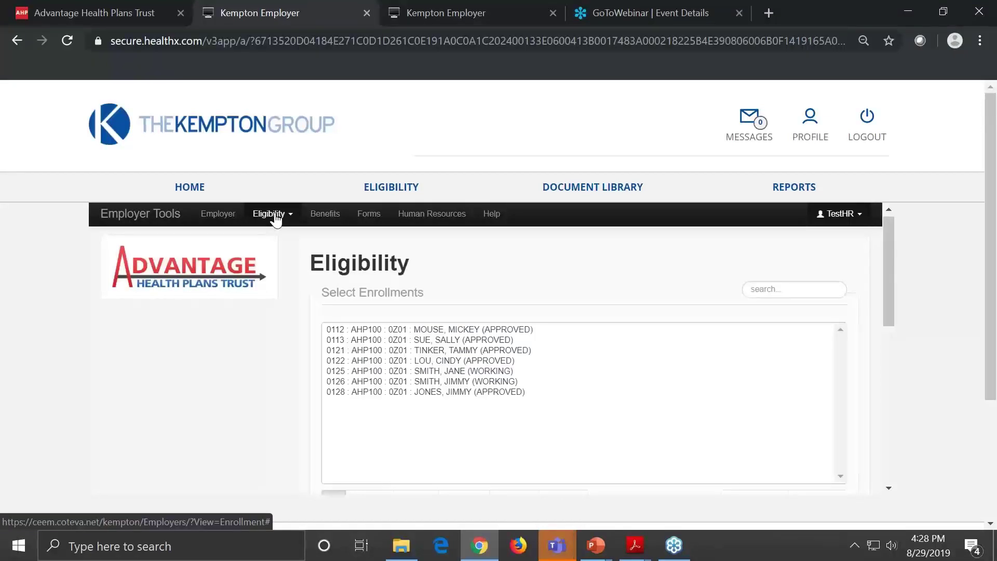
click(276, 218)
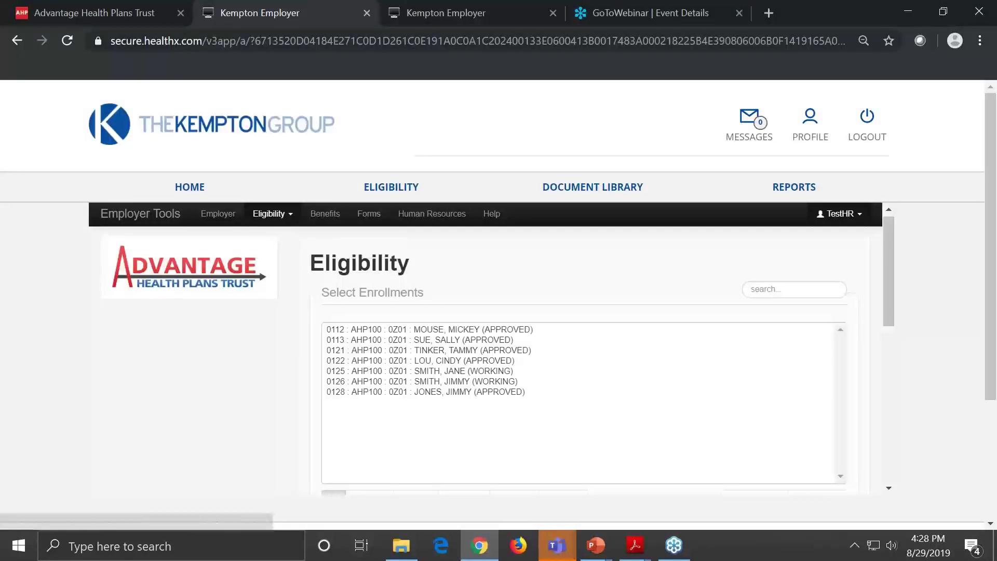
click(292, 221)
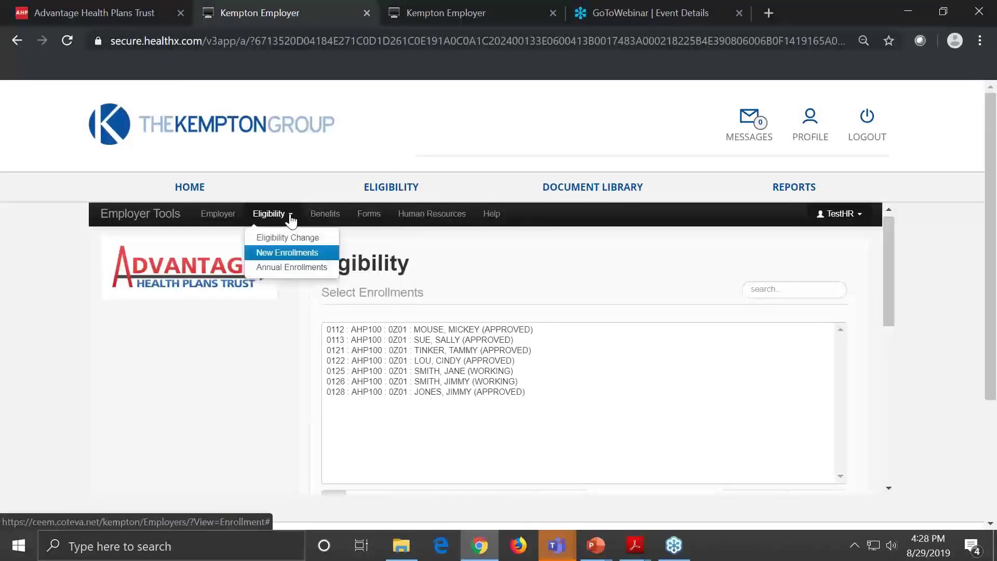
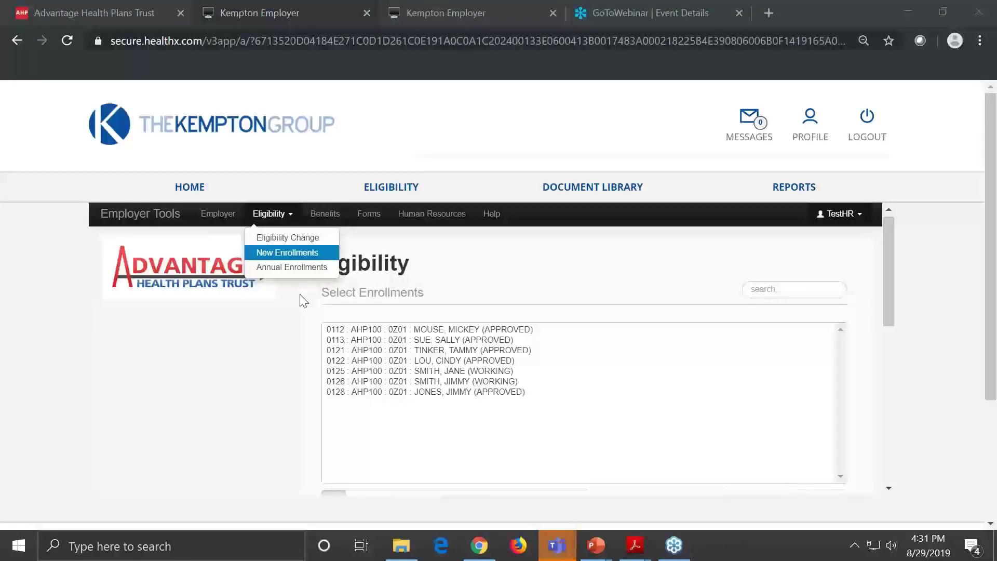
- From Eligibility Change, pick the third participant and choose Terminate Participant with Go!
click(295, 239)
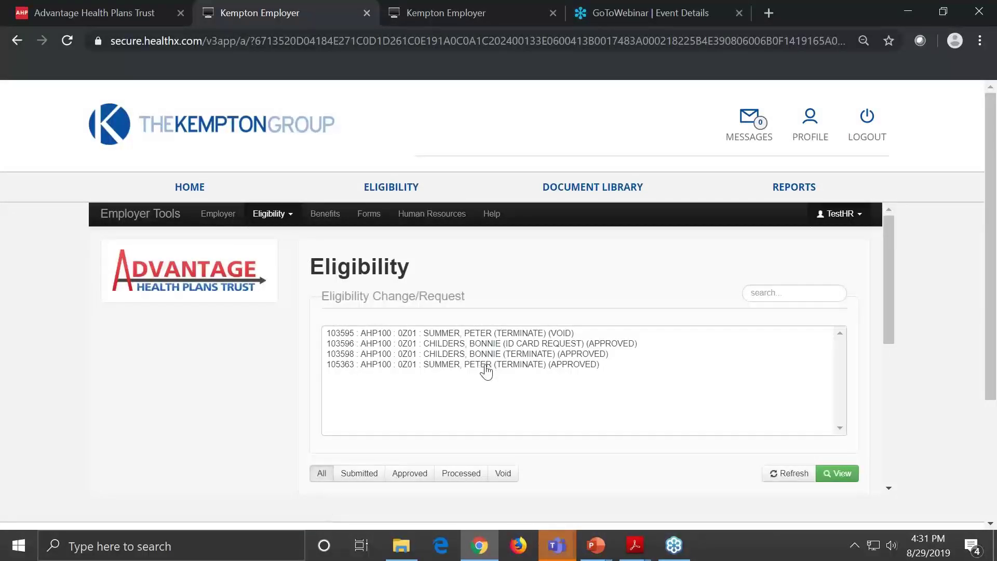
click(493, 335)
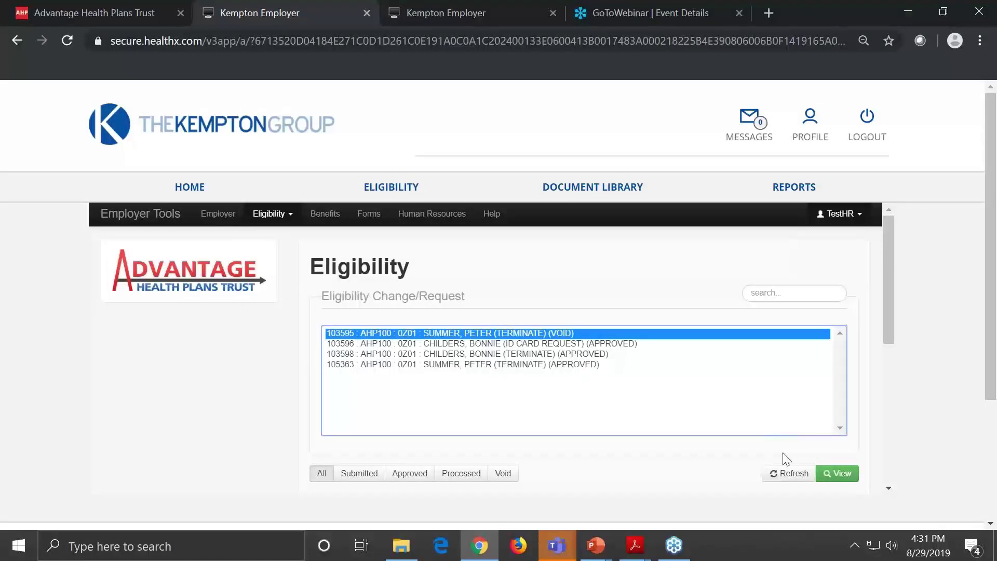
drag(886, 276, 899, 384)
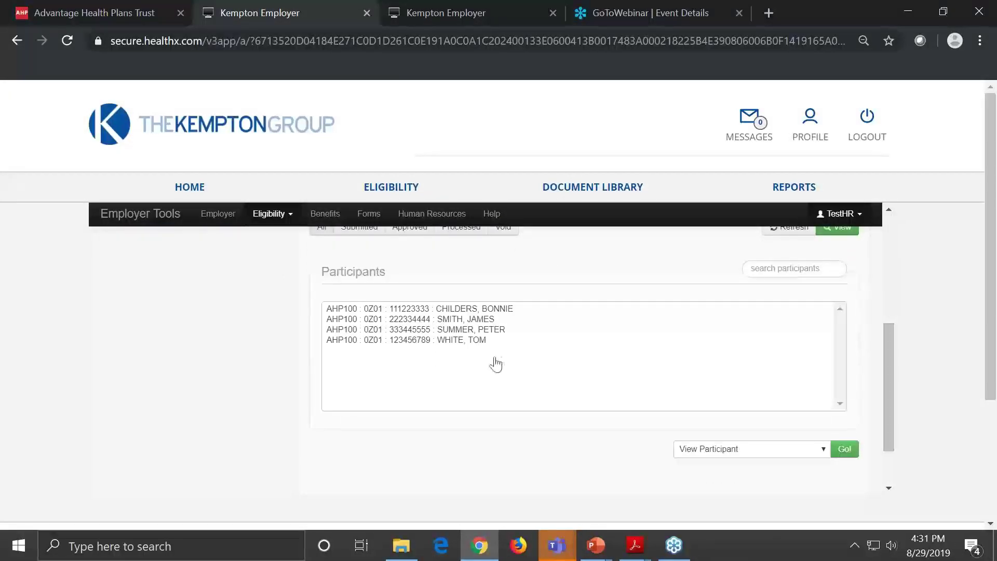
click(463, 330)
click(709, 450)
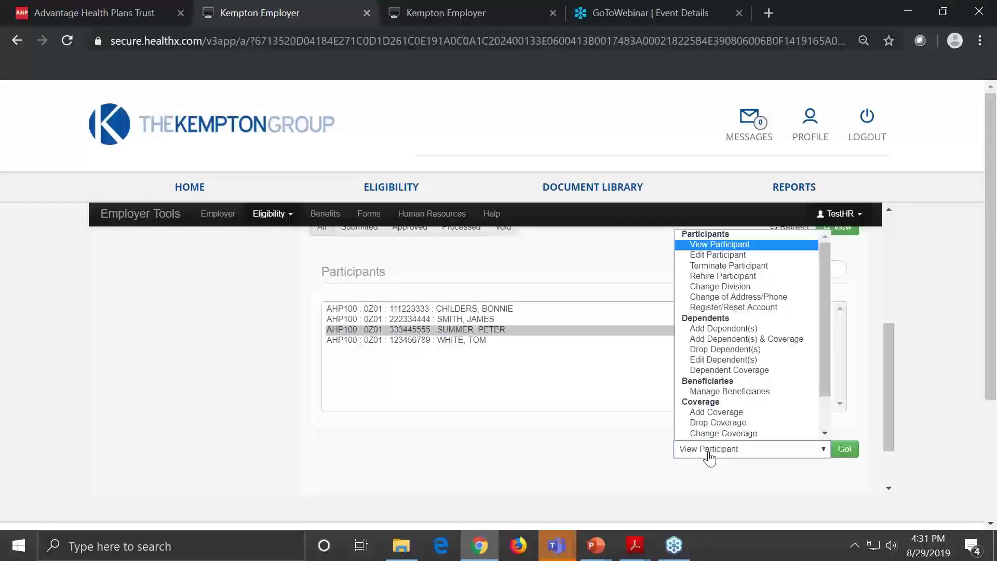
click(747, 268)
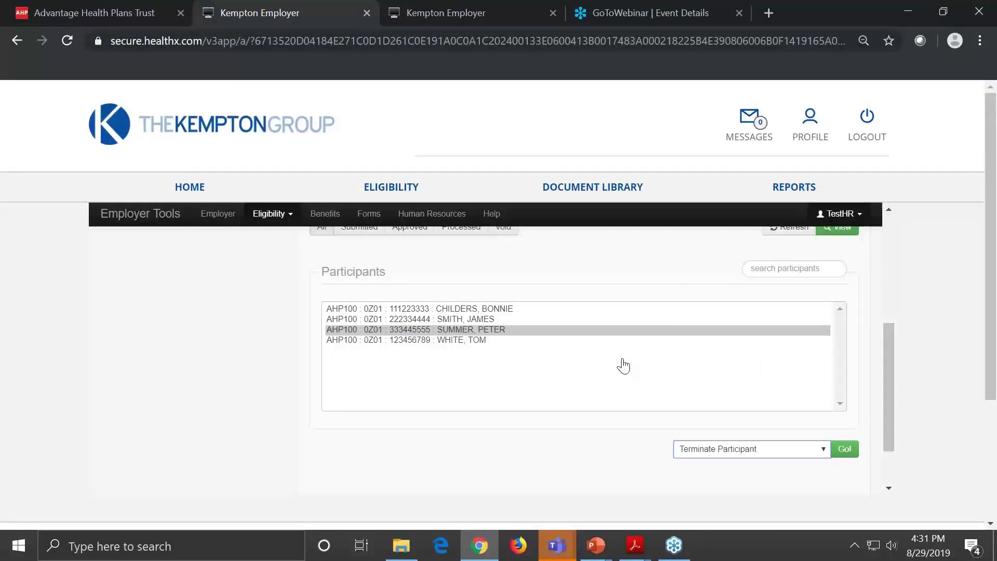
click(844, 454)
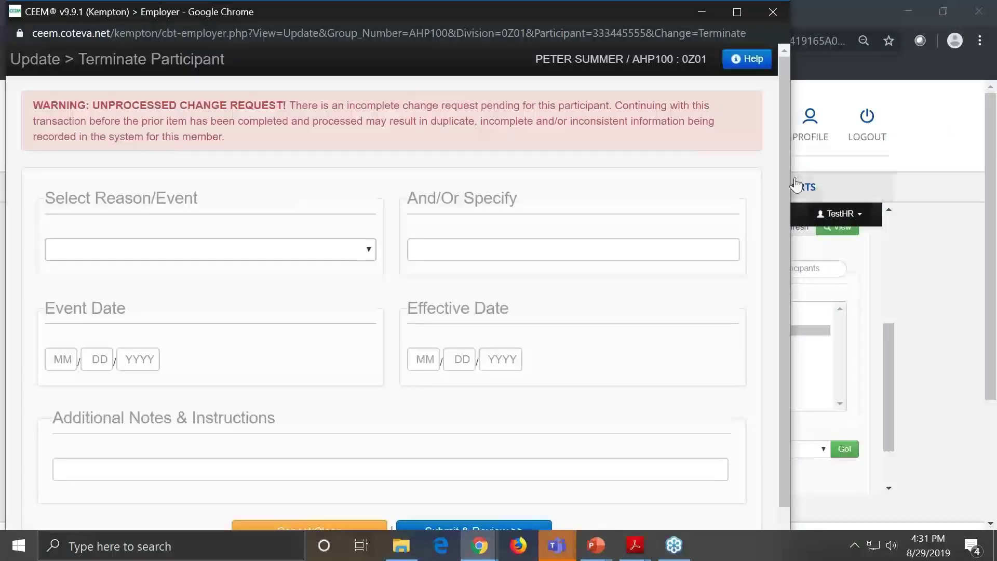
- Choose Retirement as the termination reason
drag(783, 169, 783, 240)
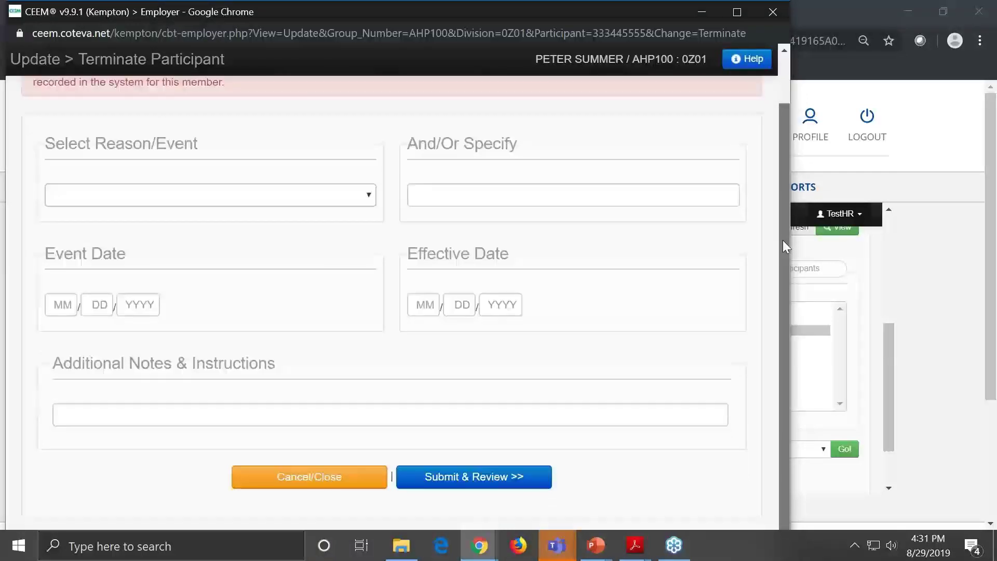
click(314, 202)
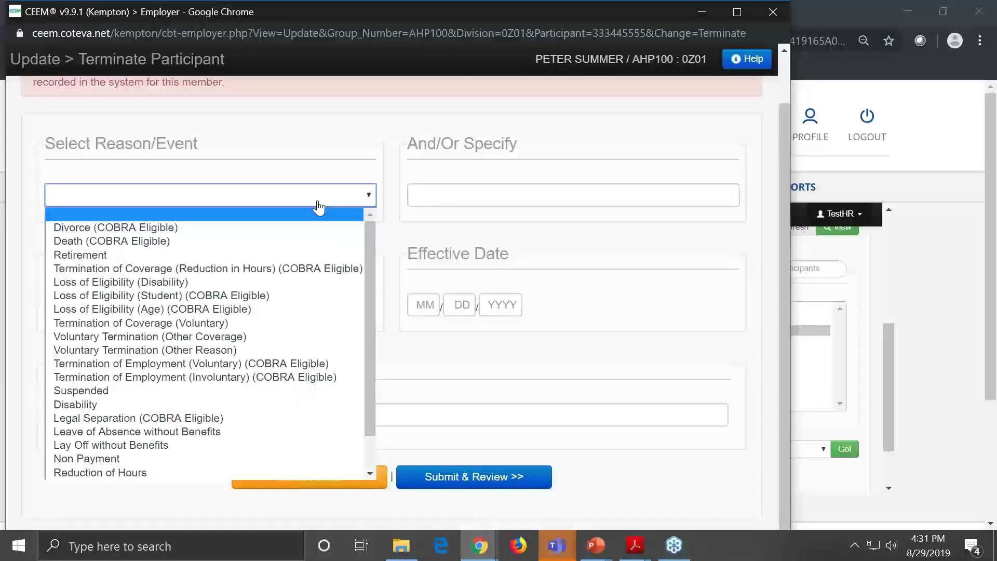
click(283, 254)
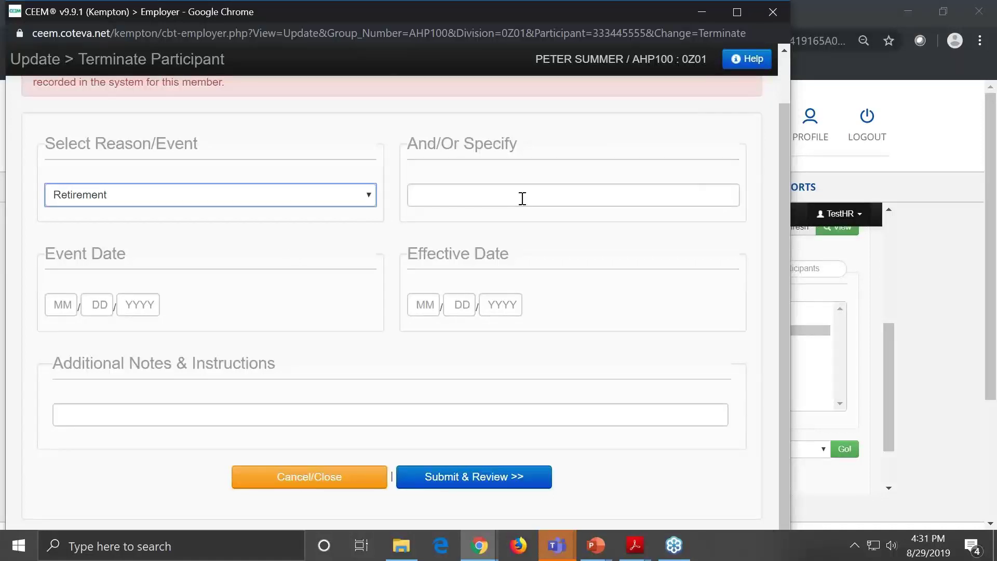
- Enter event date 07/01/2019 and effective date 07/15/2019
click(69, 305)
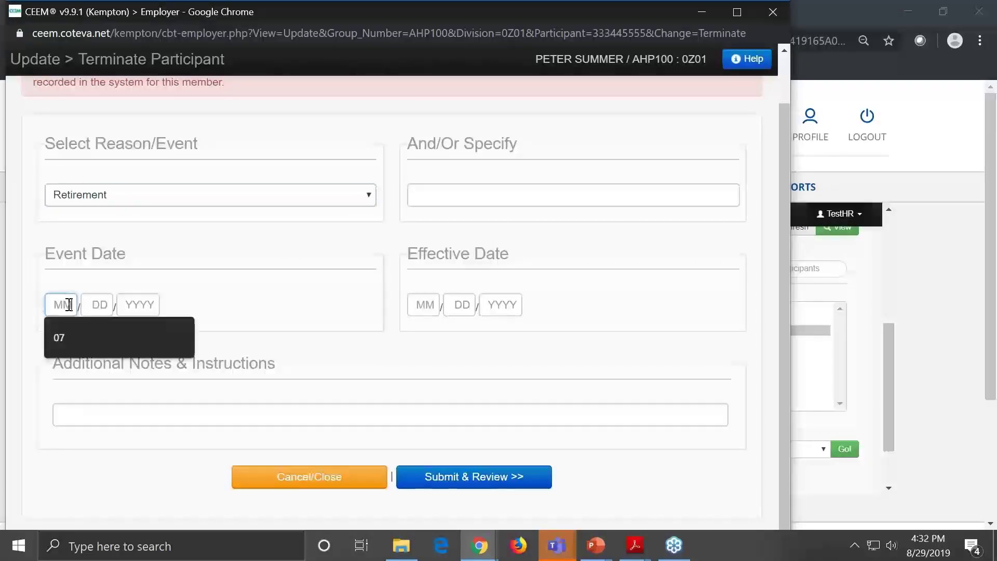
click(60, 338)
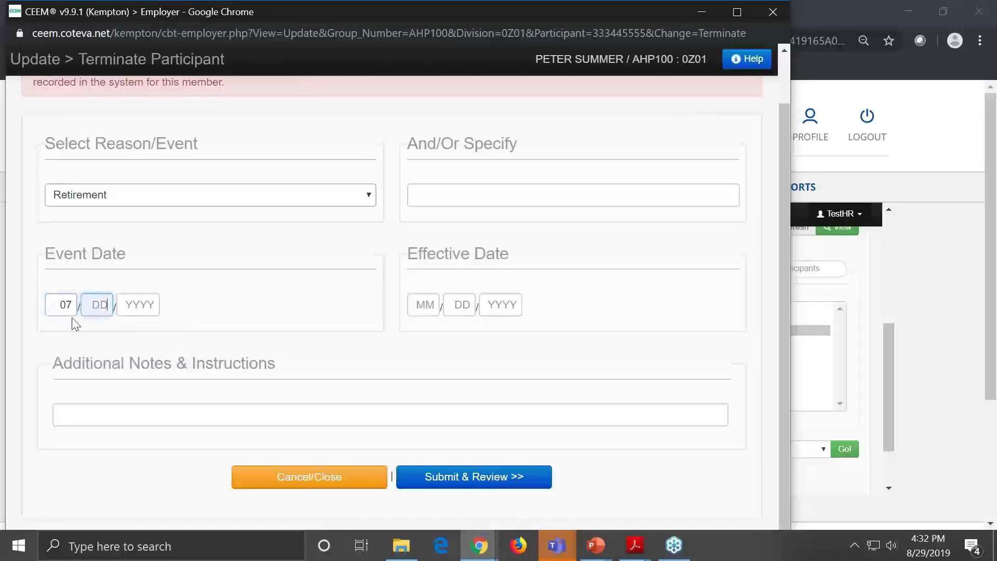
text(01201)
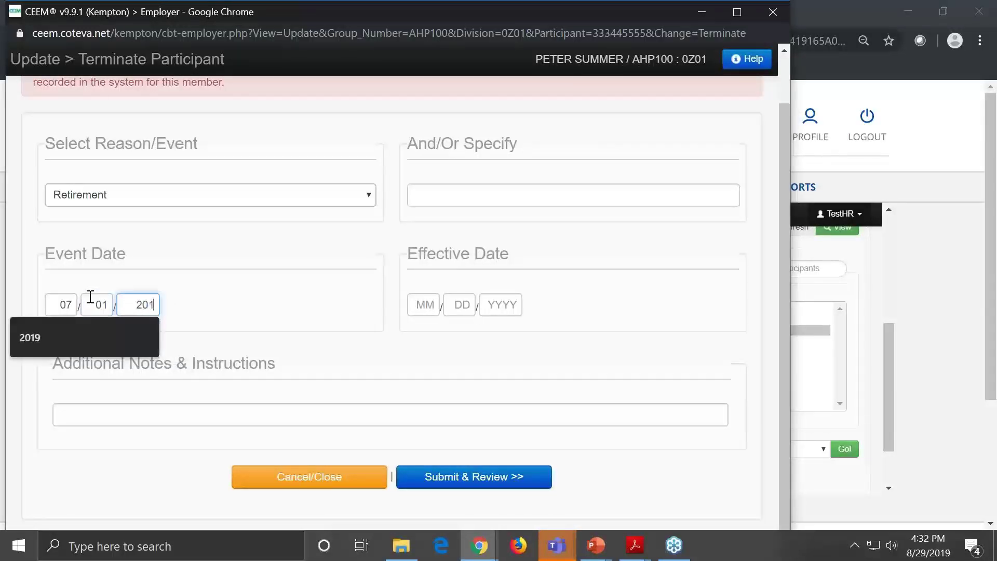
text(9)
key(Tab)
text(07/15/2019)
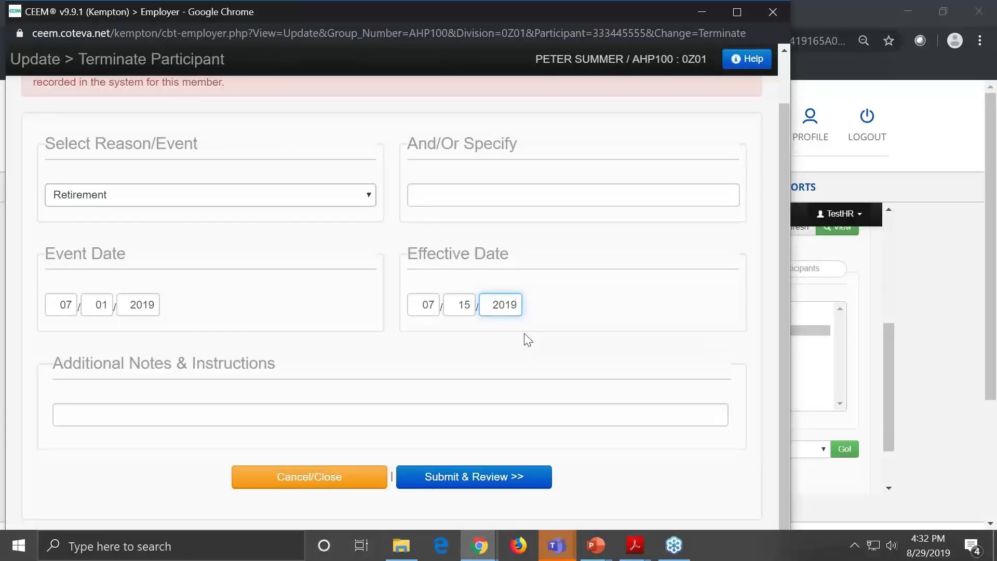
- Submit the form for review, accepting the 07/15/2019 effective-date warning twice
click(502, 482)
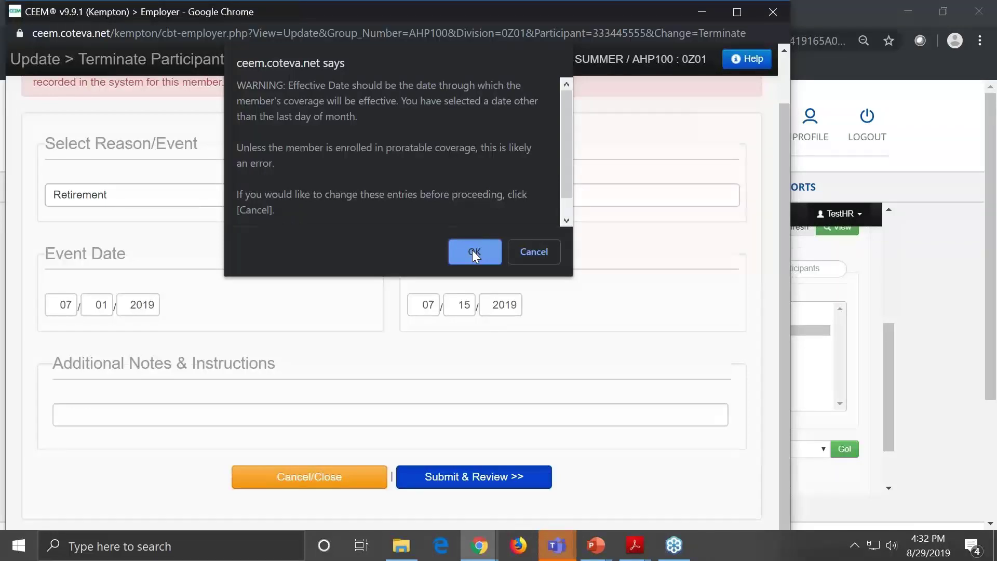
click(473, 252)
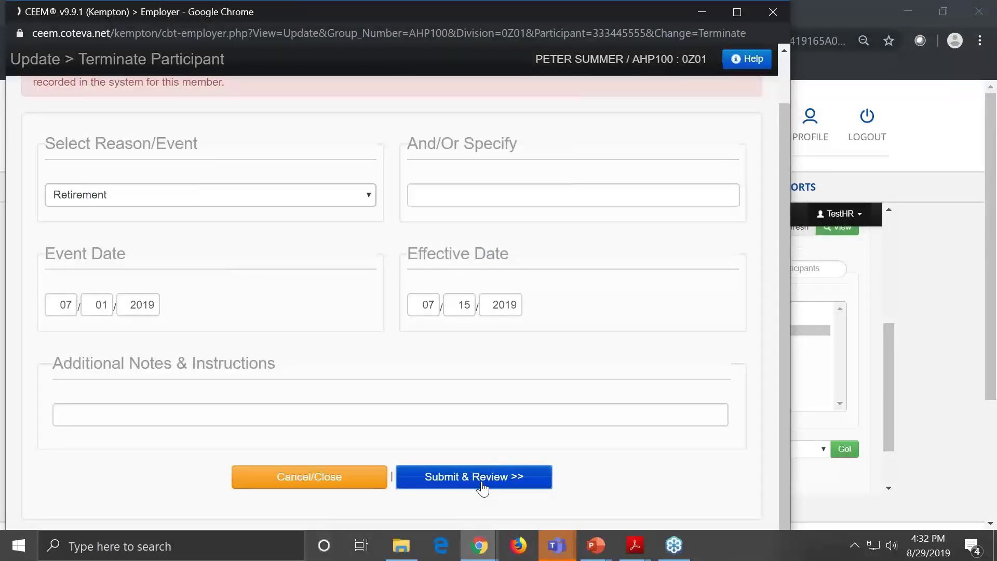
click(483, 487)
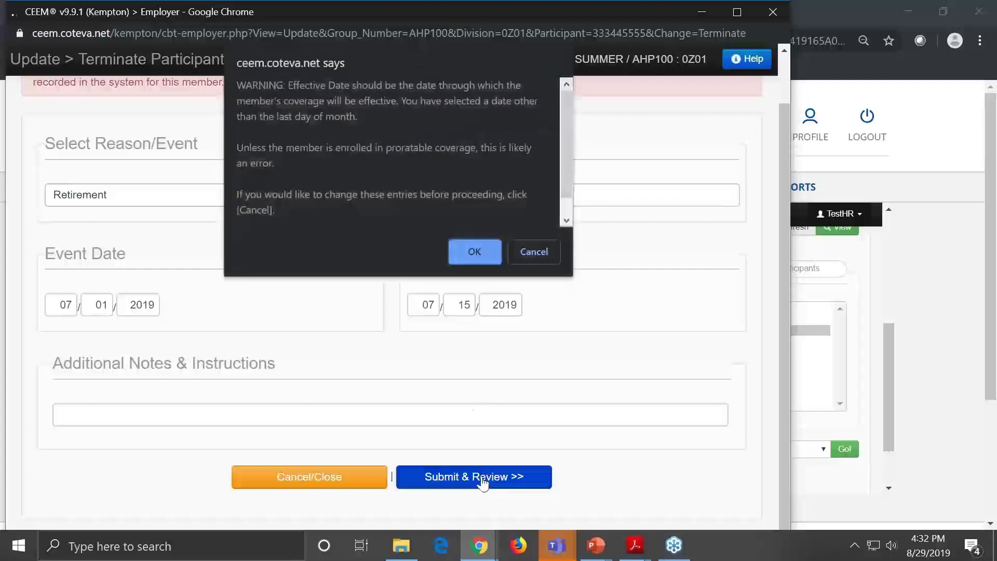
click(464, 252)
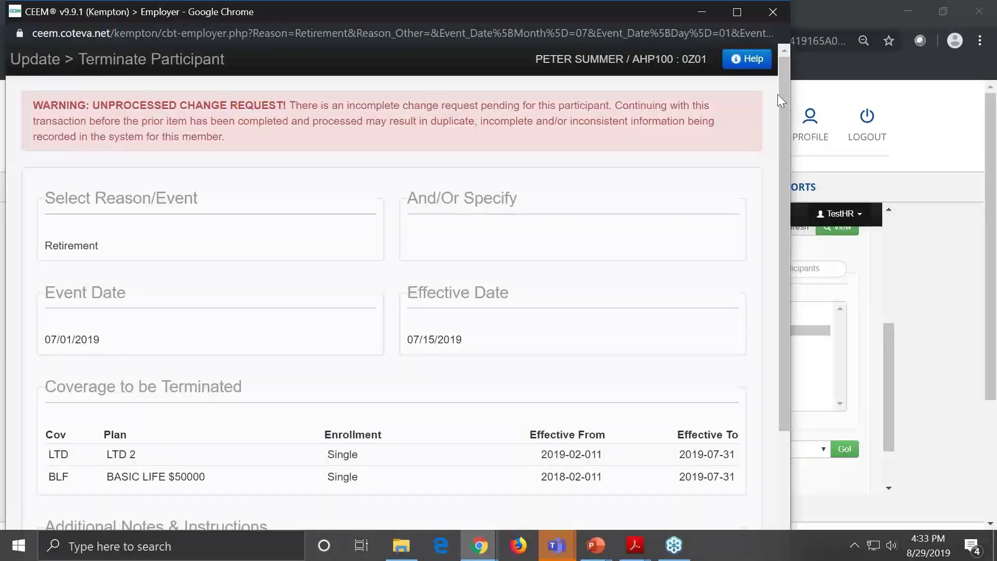
- Check the coverage listed for termination and submit the request as final
drag(784, 111, 786, 250)
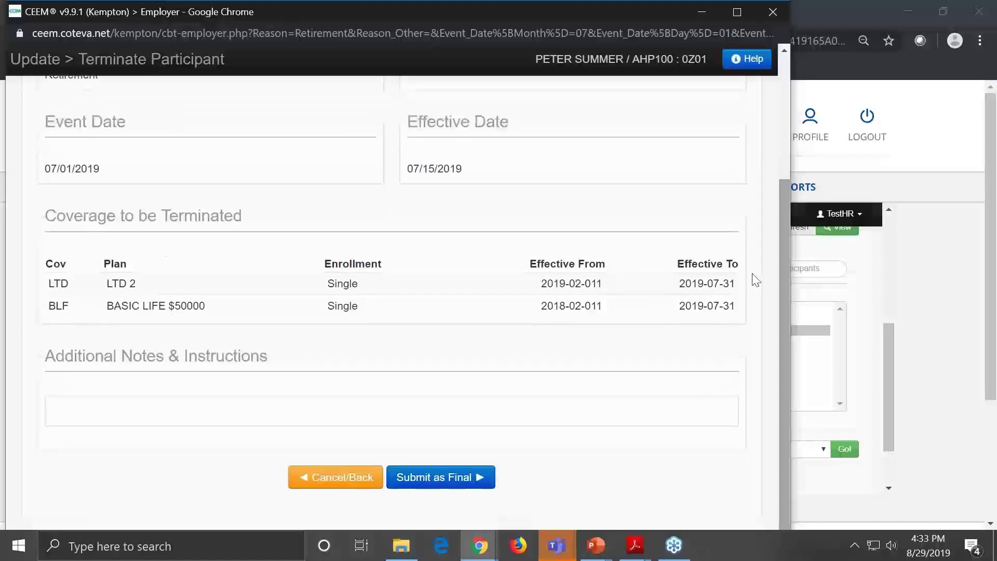
drag(676, 284, 737, 310)
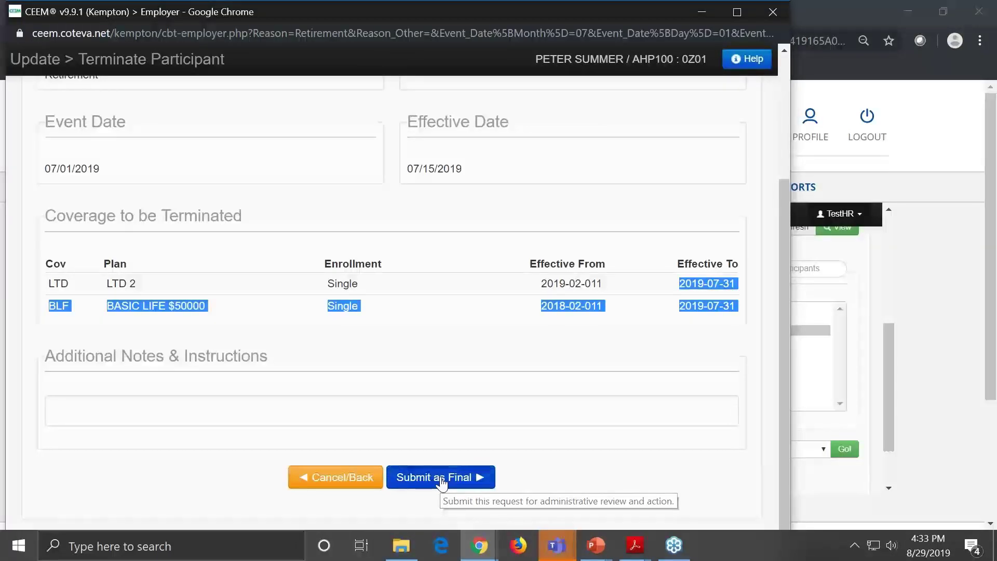
click(441, 482)
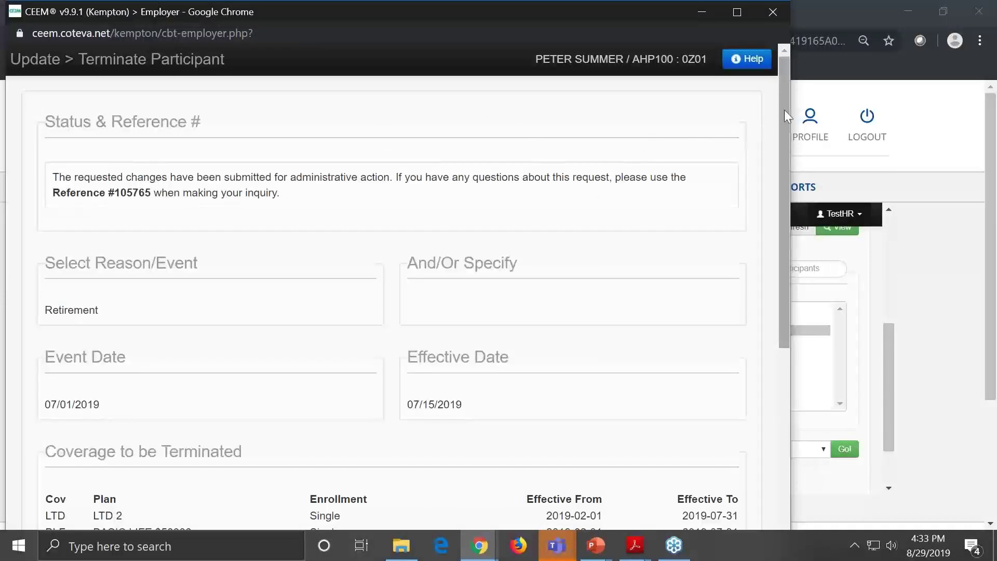
drag(785, 107, 778, 355)
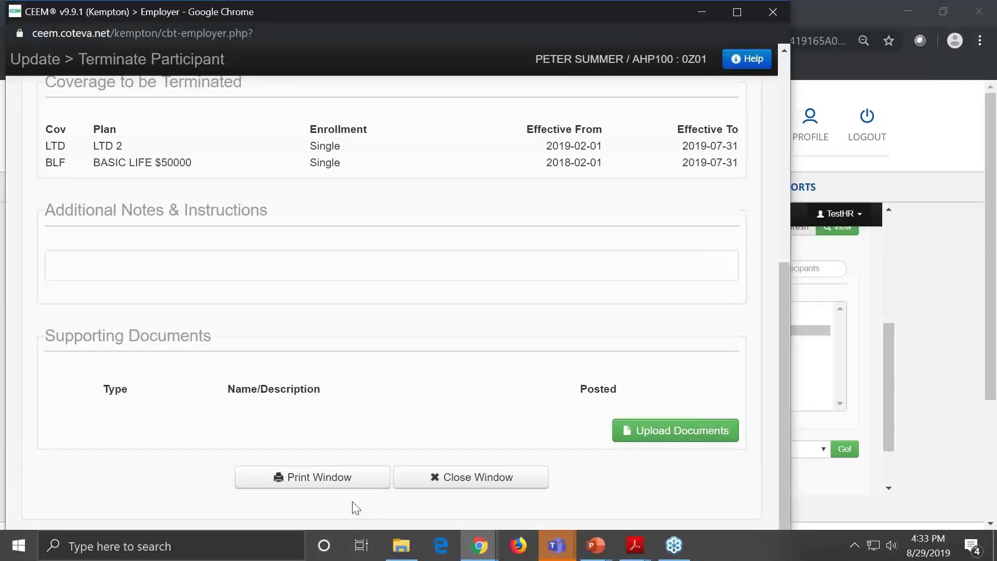
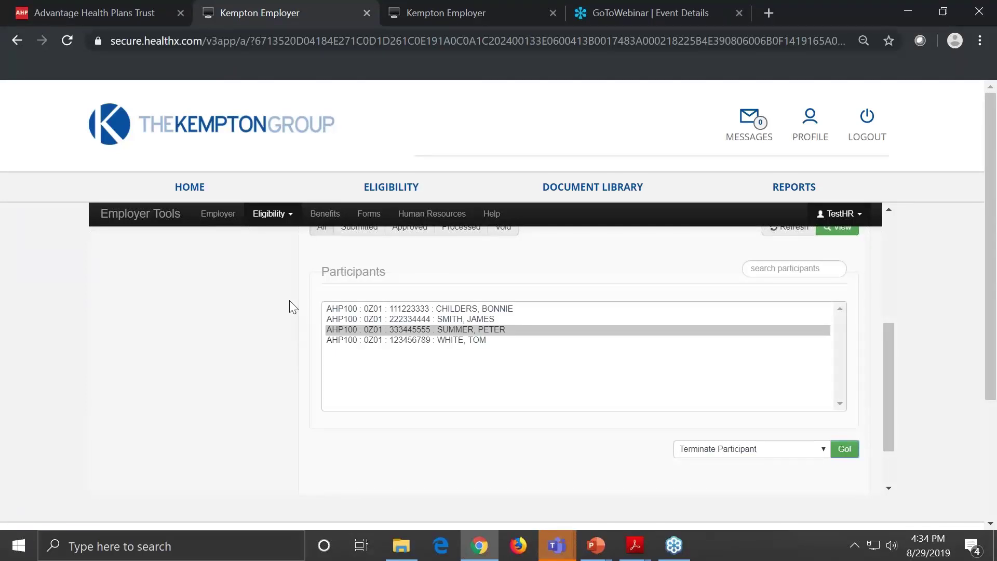
- Dismiss the participant action list and go to Eligibility > Annual Enrollments
click(710, 450)
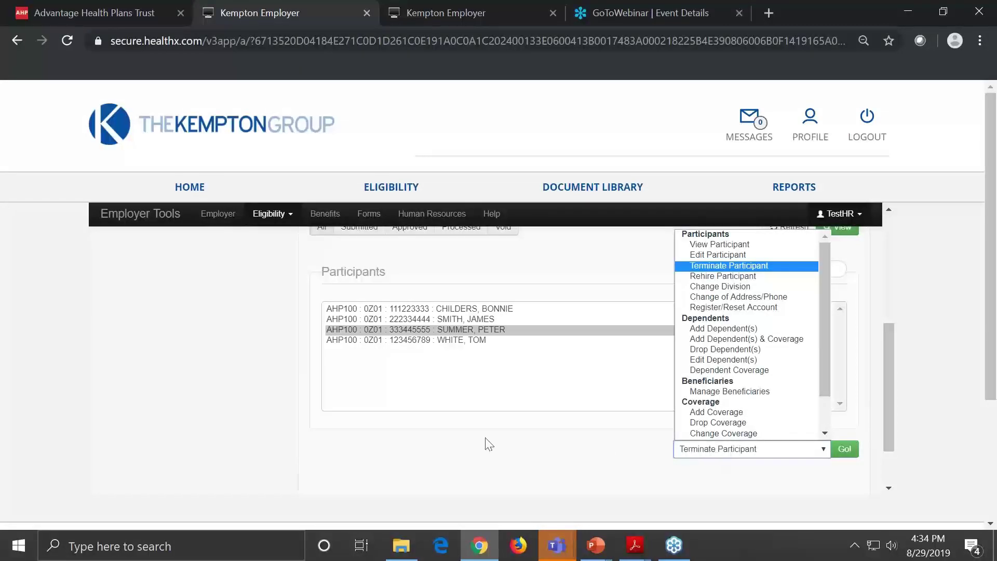
click(254, 438)
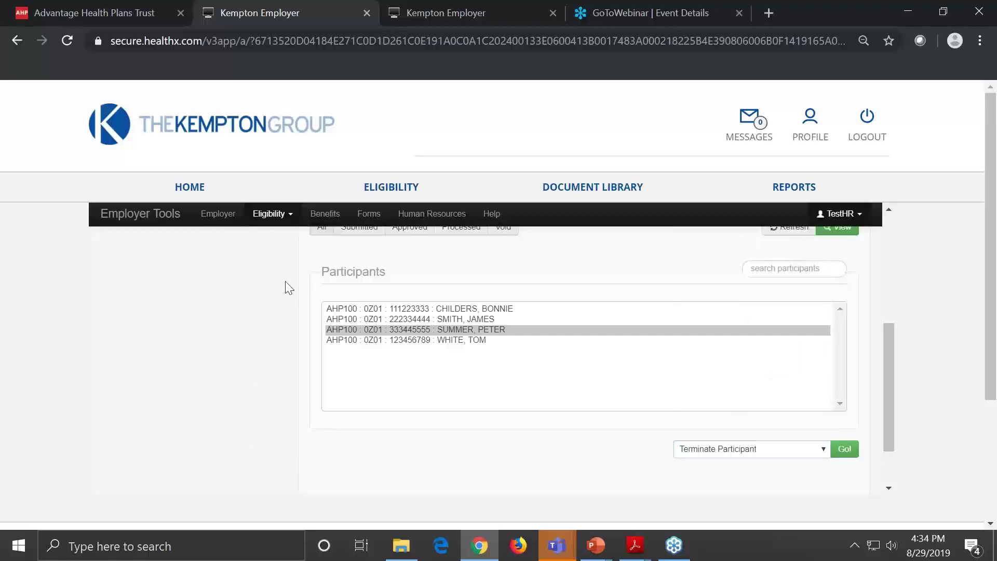
click(292, 216)
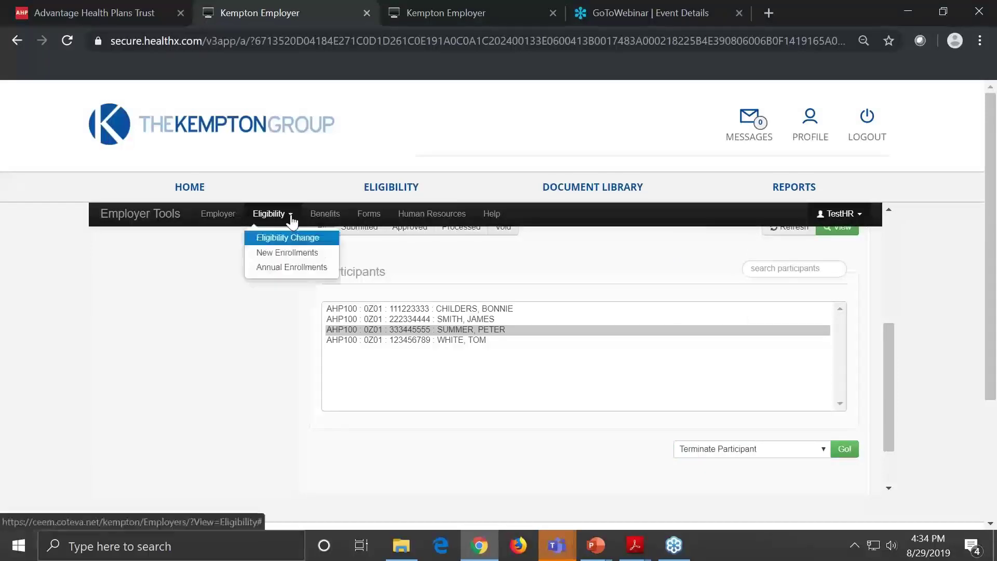
click(289, 267)
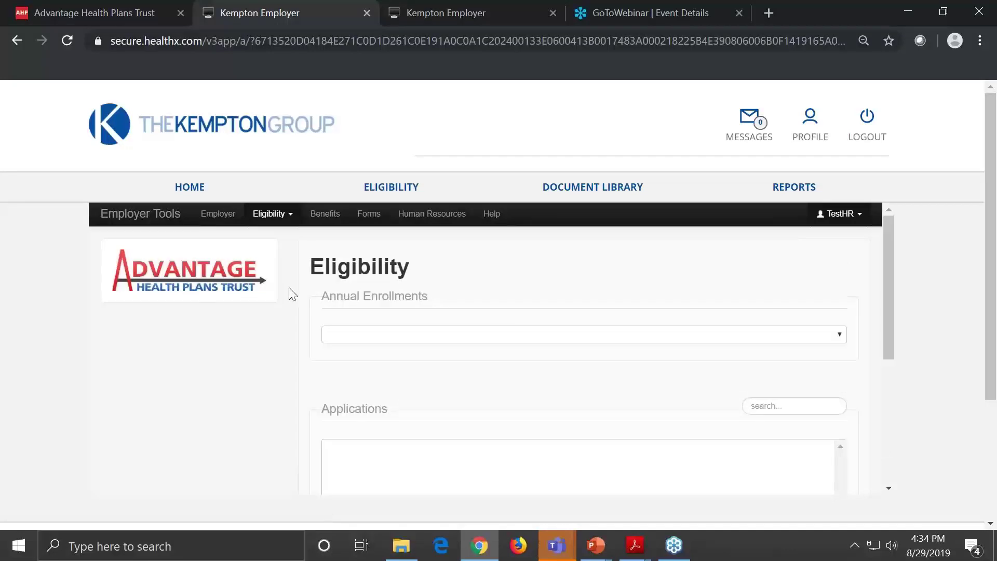
- Load the AHP100 enrollment effective 2020-01-01 to list its four INITIALIZED applications
click(690, 339)
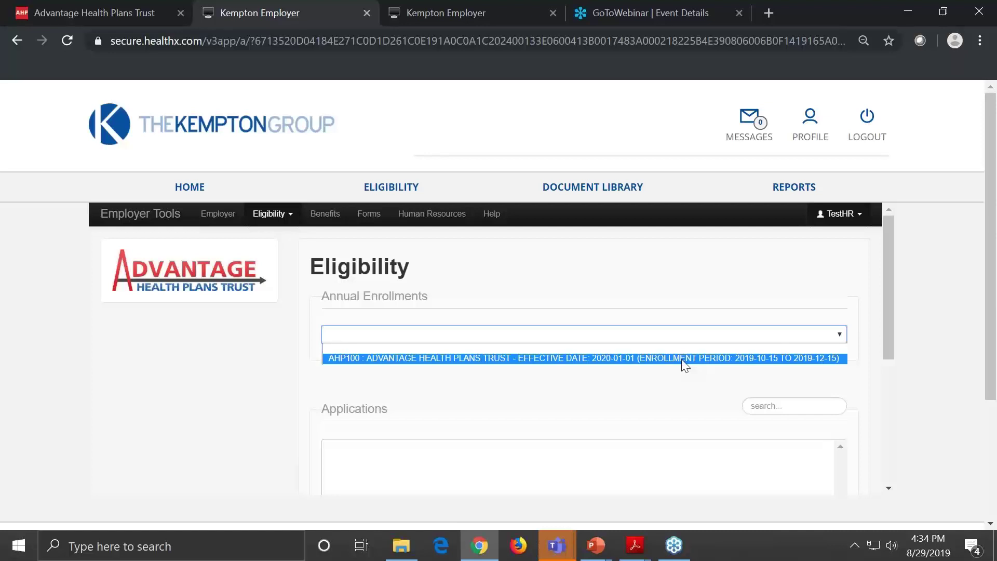
click(683, 359)
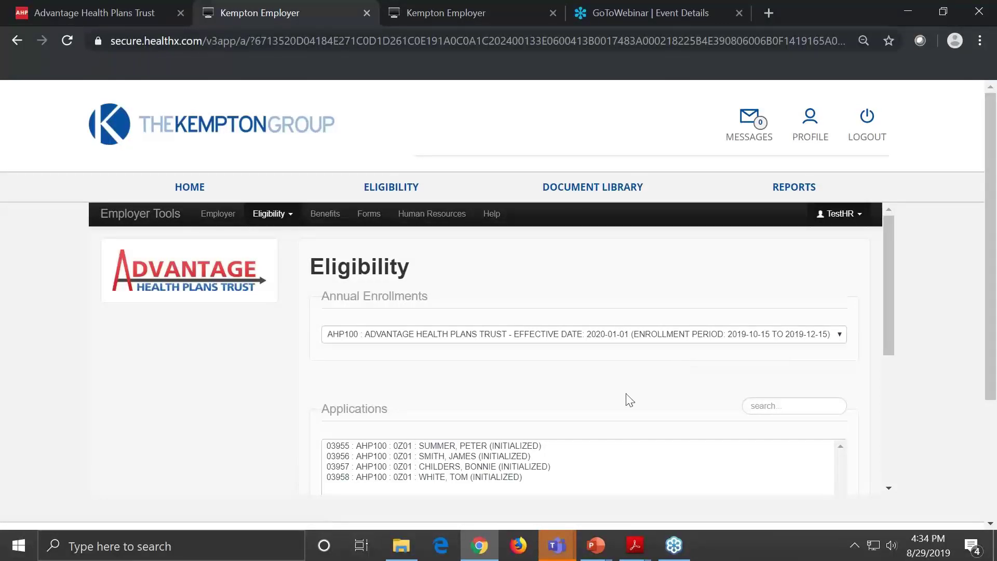
drag(887, 262, 879, 325)
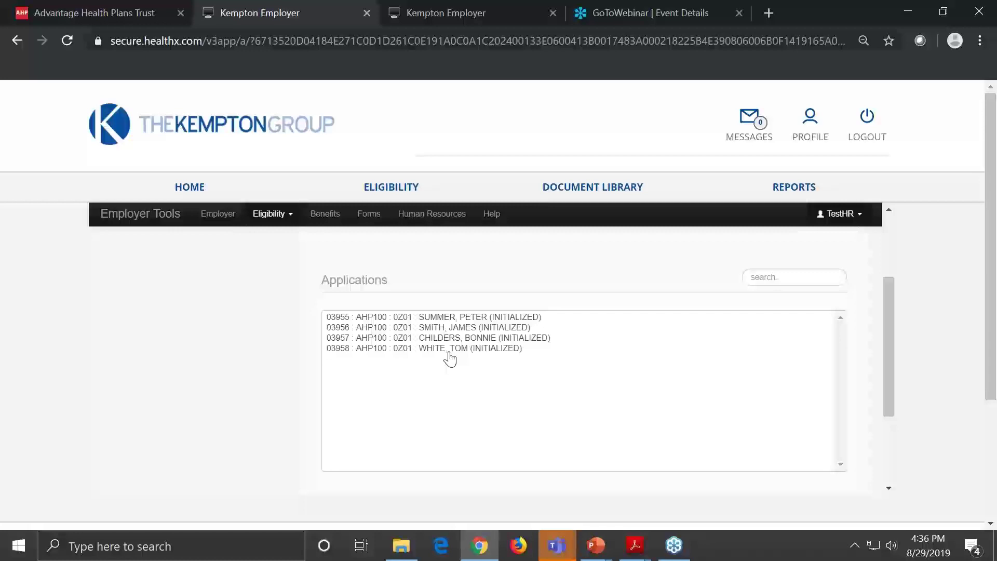
- Open the fourth INITIALIZED AHP100 application in its own enrollment window
double_click(449, 353)
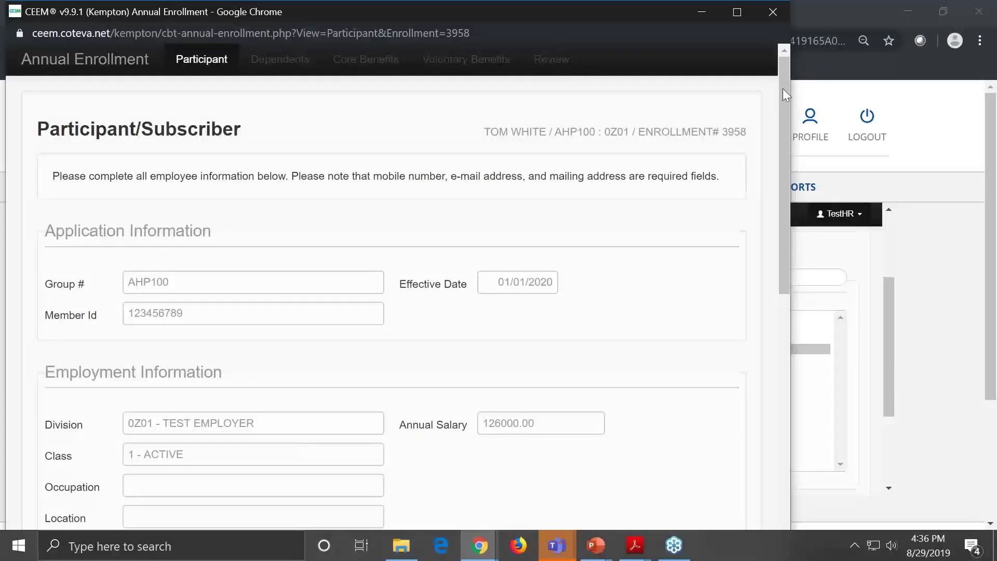
- Enter the participant's mobile phone number and e-mail address under Contact Information, leaving Work Phone blank
drag(787, 86, 787, 355)
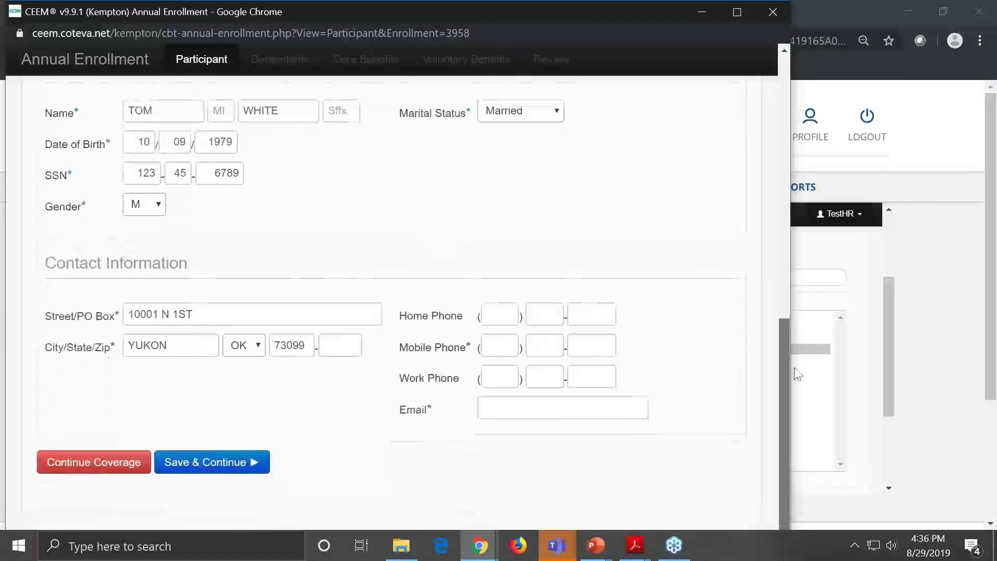
click(503, 350)
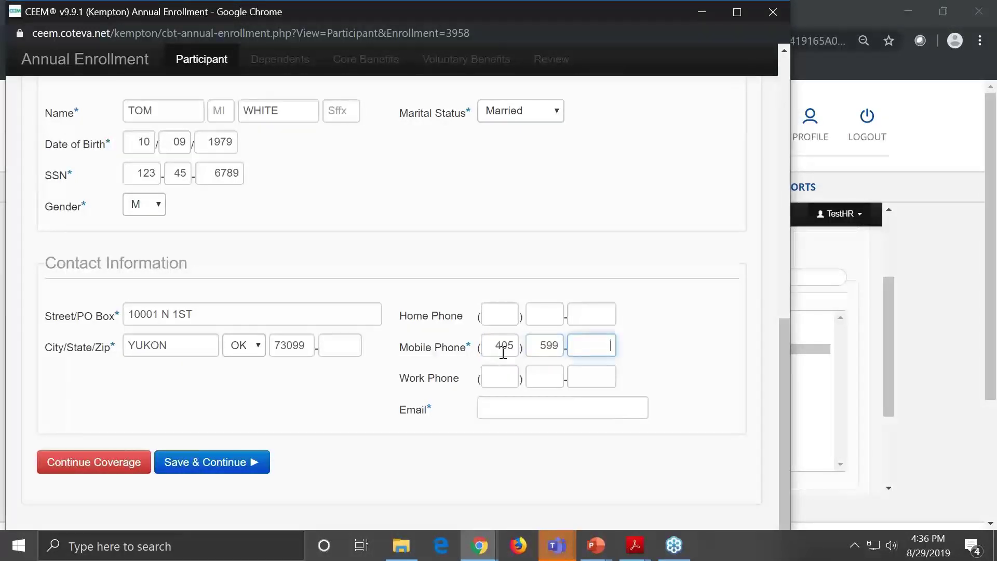
key(Tab)
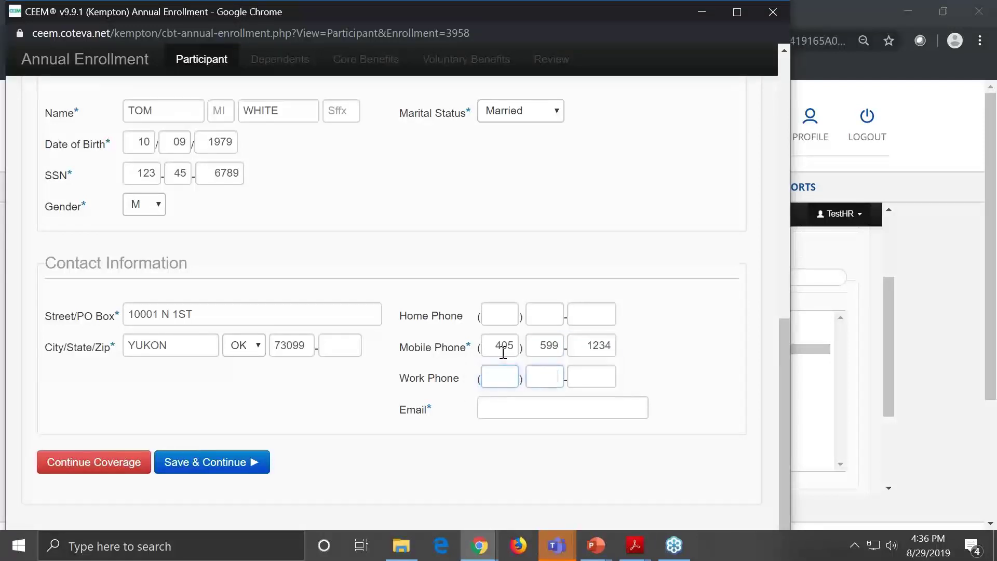
key(Tab)
key(Tab)
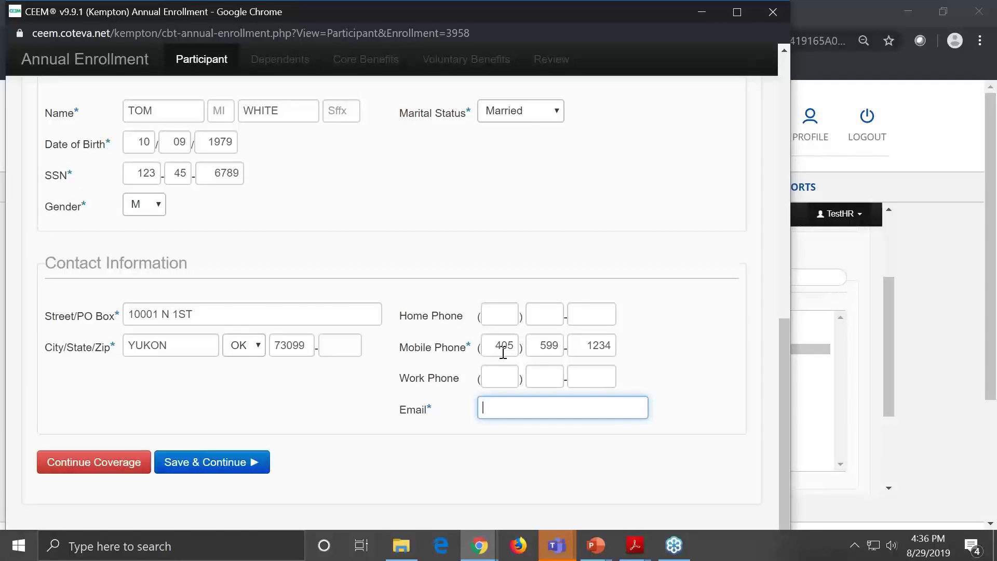
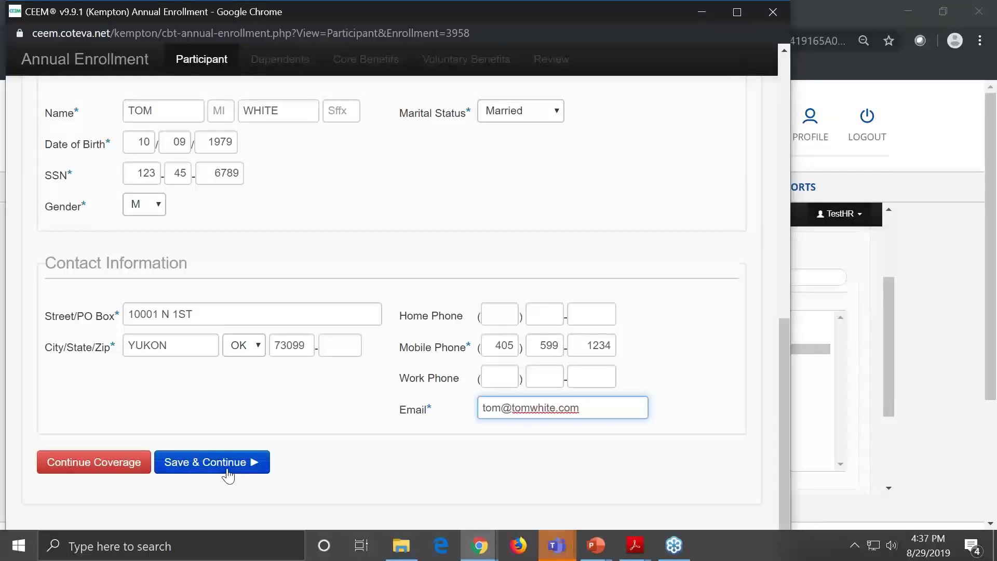
- Save the completed Participant page and continue to Dependents
click(228, 474)
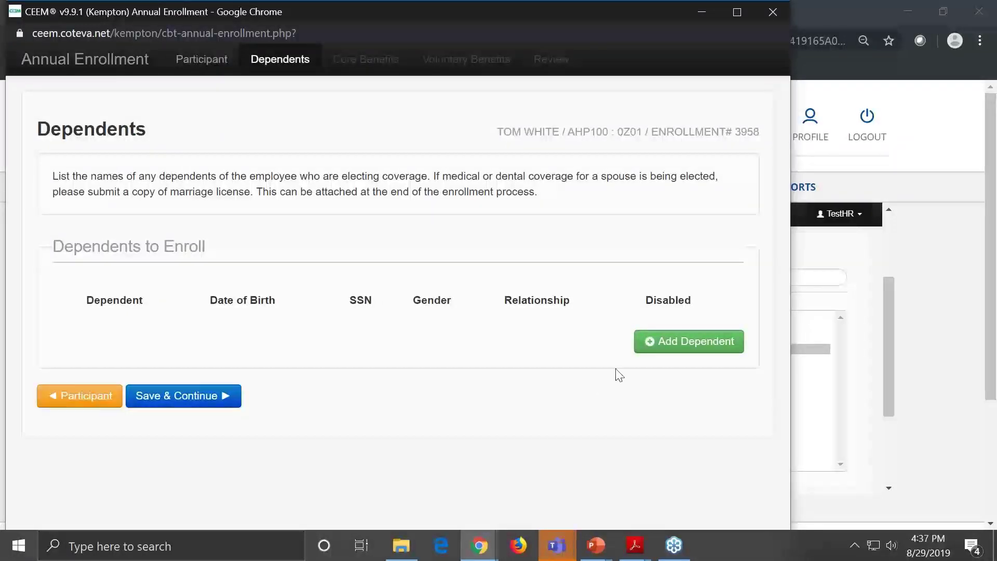
- Pass the empty Dependents step, pick Single - 857.00 for SELECT 750, and review Medical Options 2–5
click(208, 406)
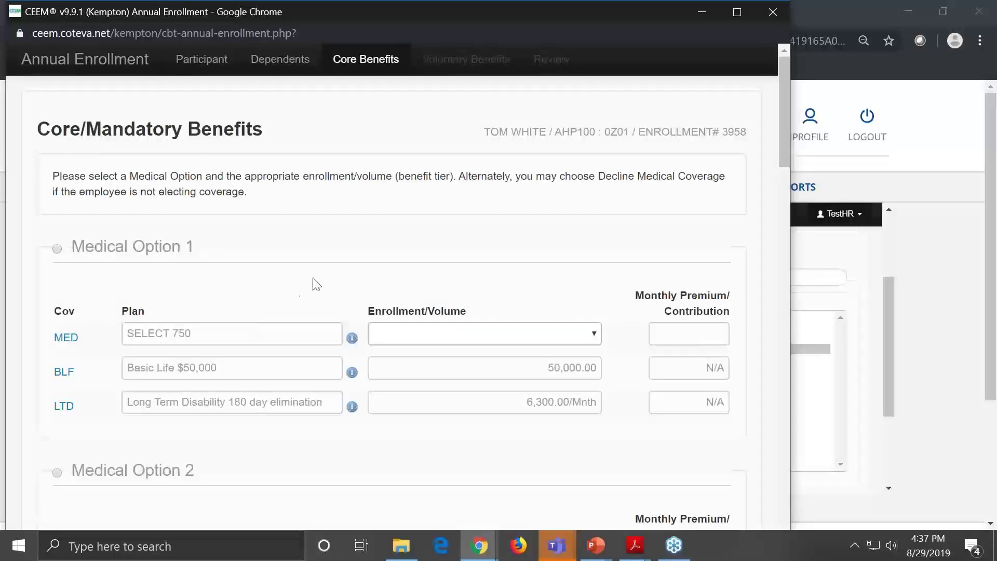
click(553, 341)
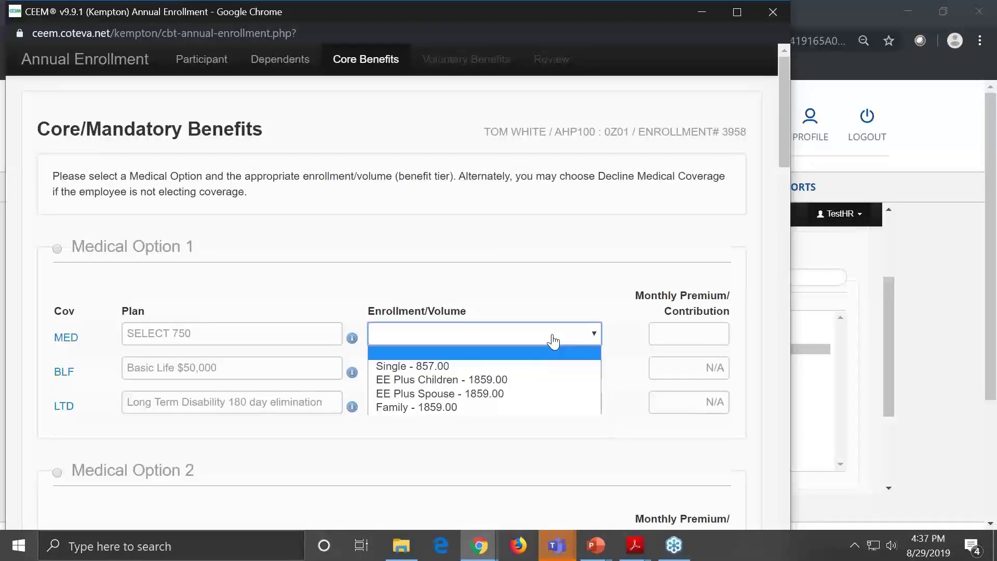
click(540, 370)
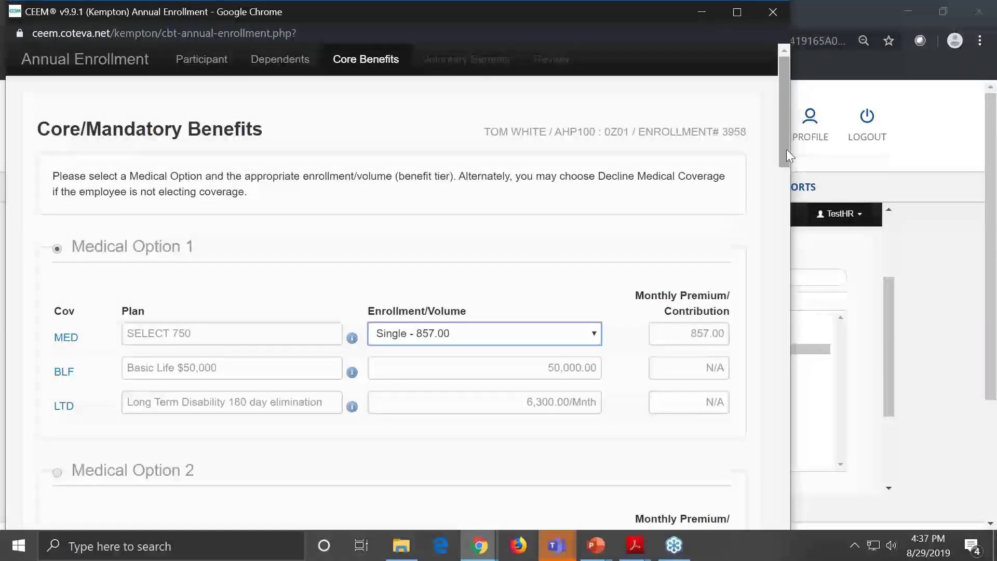
drag(787, 148, 784, 193)
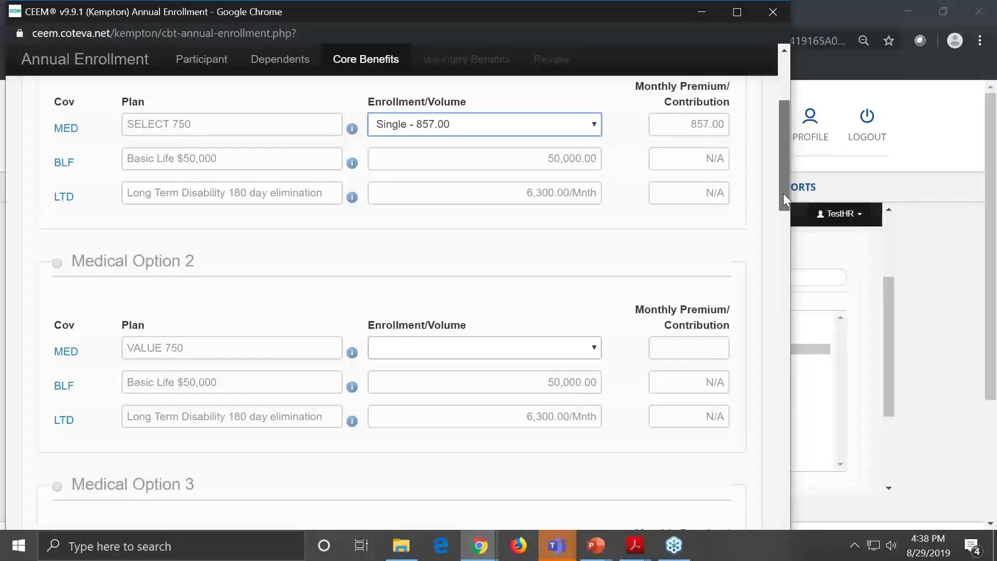
drag(783, 193, 780, 308)
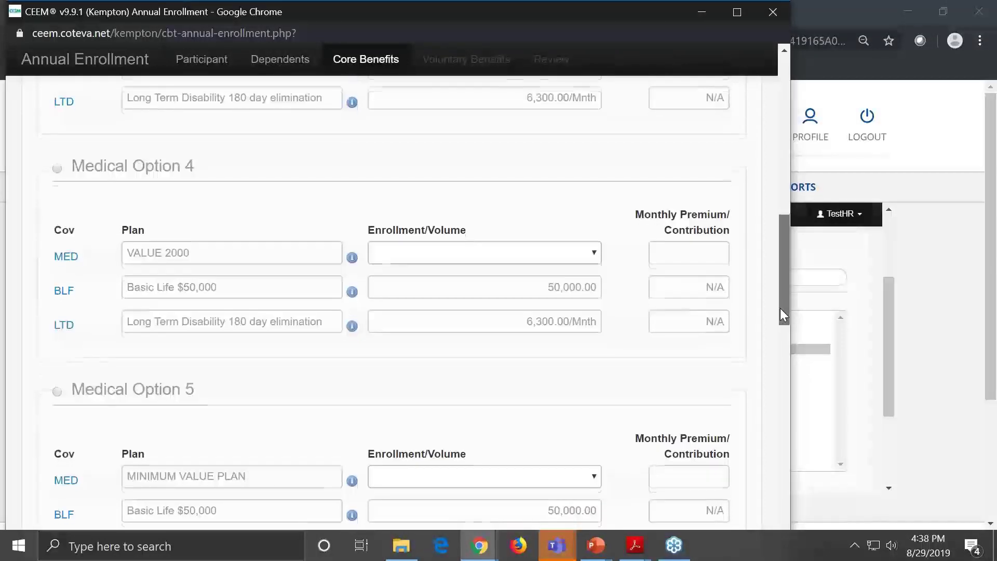
- Close the enrollment window and scroll back to the AHP100 applications list on the Eligibility page
click(772, 17)
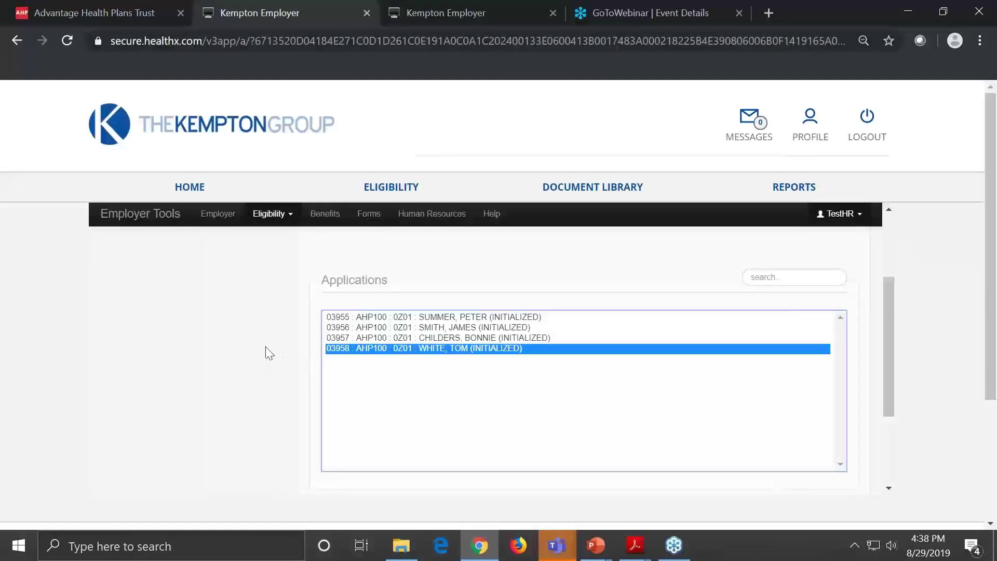
scroll(286, 359, down, 3)
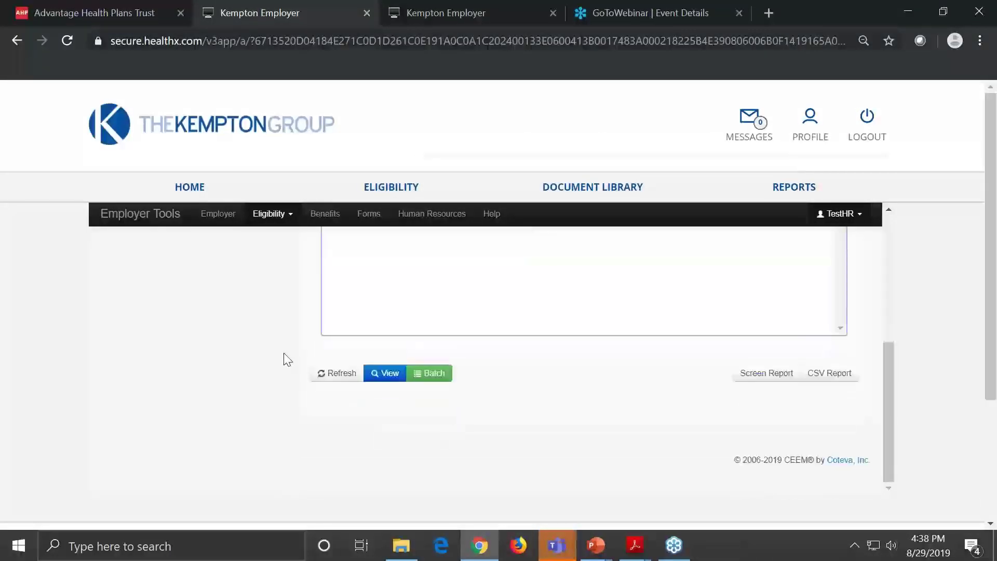
scroll(287, 360, up, 1)
scroll(287, 359, up, 4)
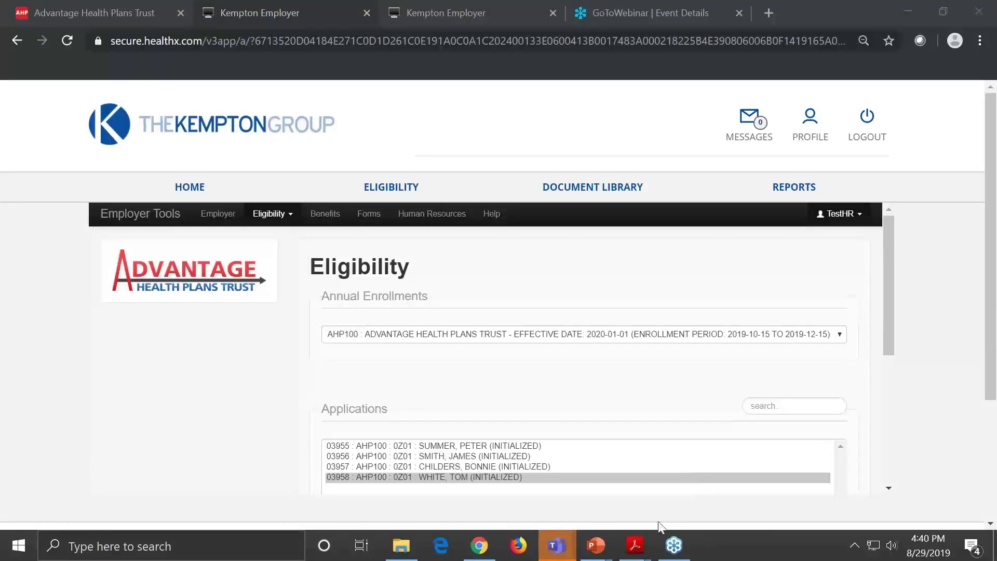
mouse_move(641, 555)
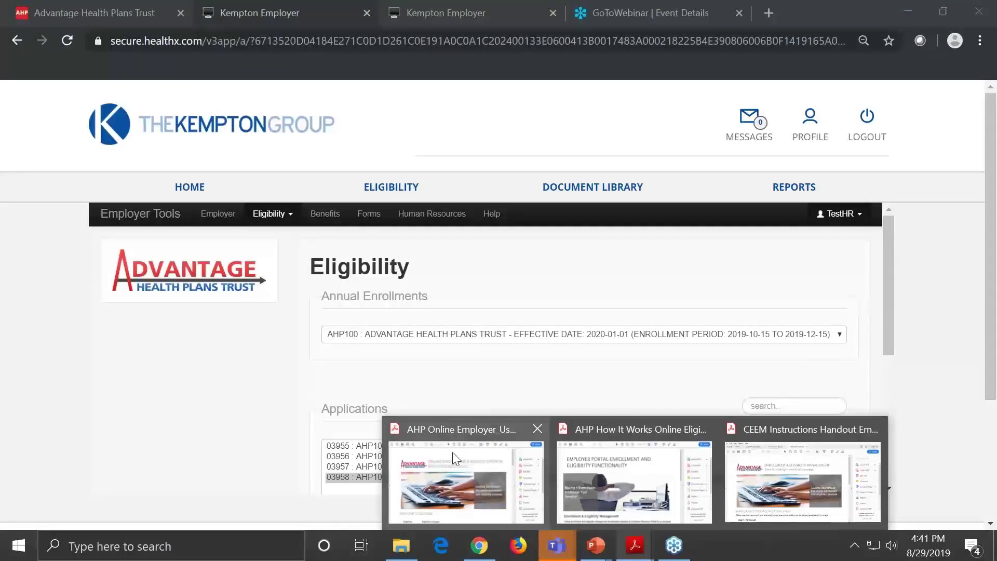
- In the AHP Online Employer User Guide, follow page 2's Find an Employee/Participant link to the Knowledge Center
mouse_move(453, 452)
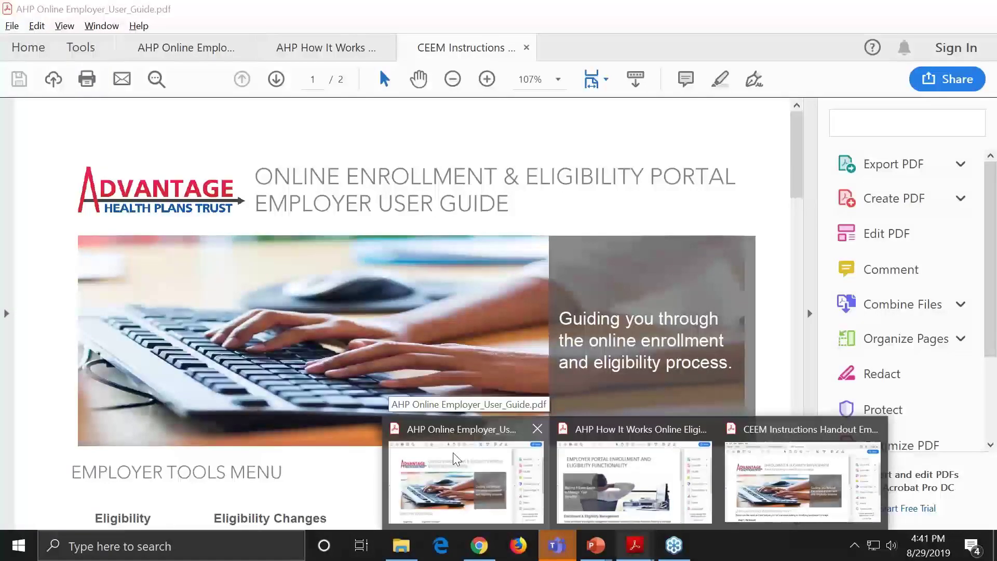
click(453, 453)
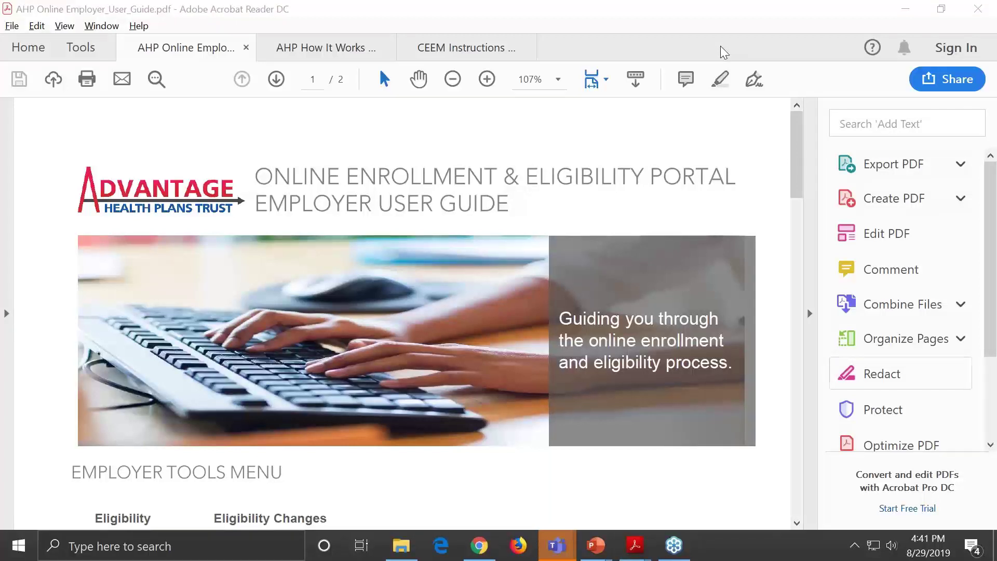
drag(797, 130, 796, 352)
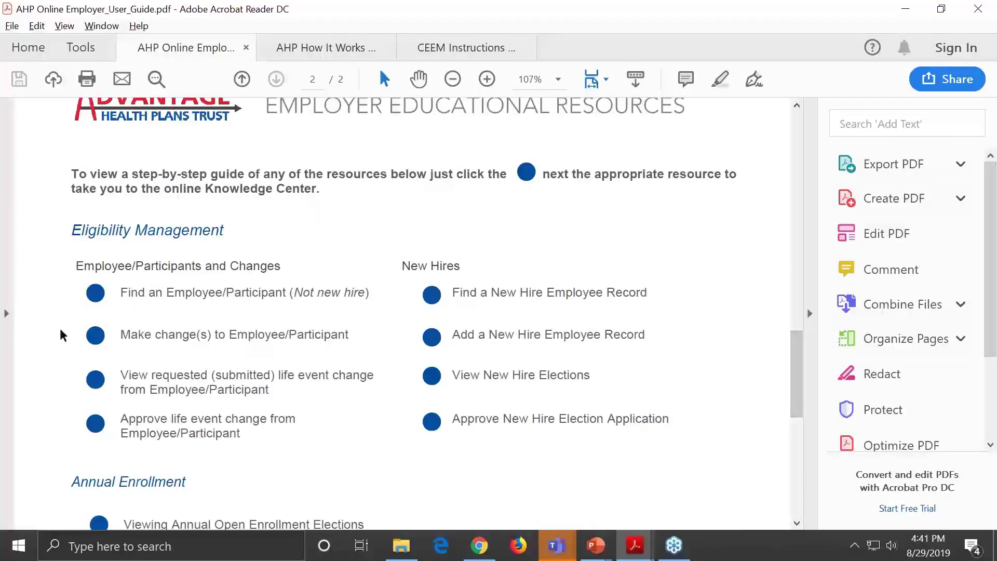
click(95, 295)
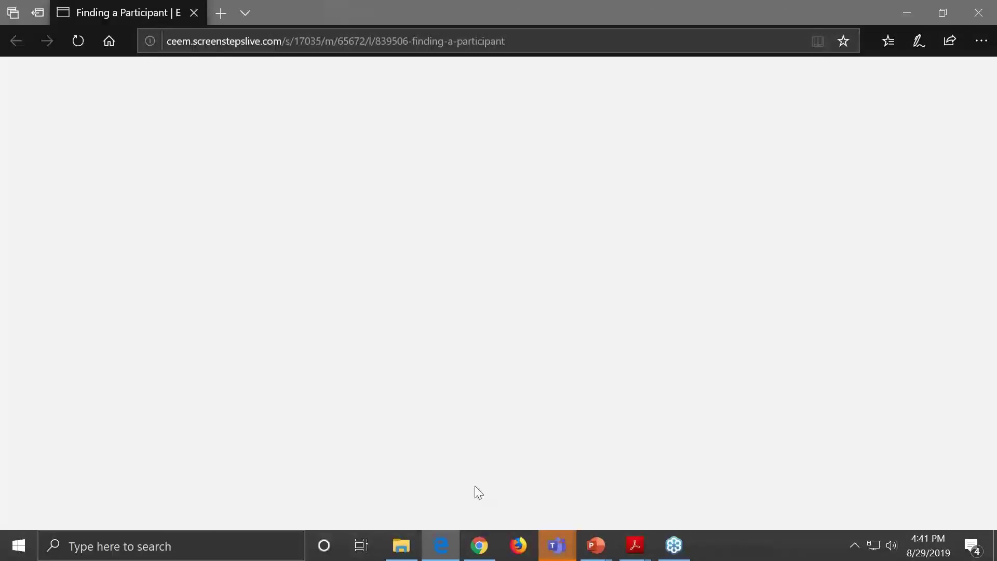
- Reopen and scroll through the 'Finding a Participant' article, then return to the Kempton portal
click(903, 13)
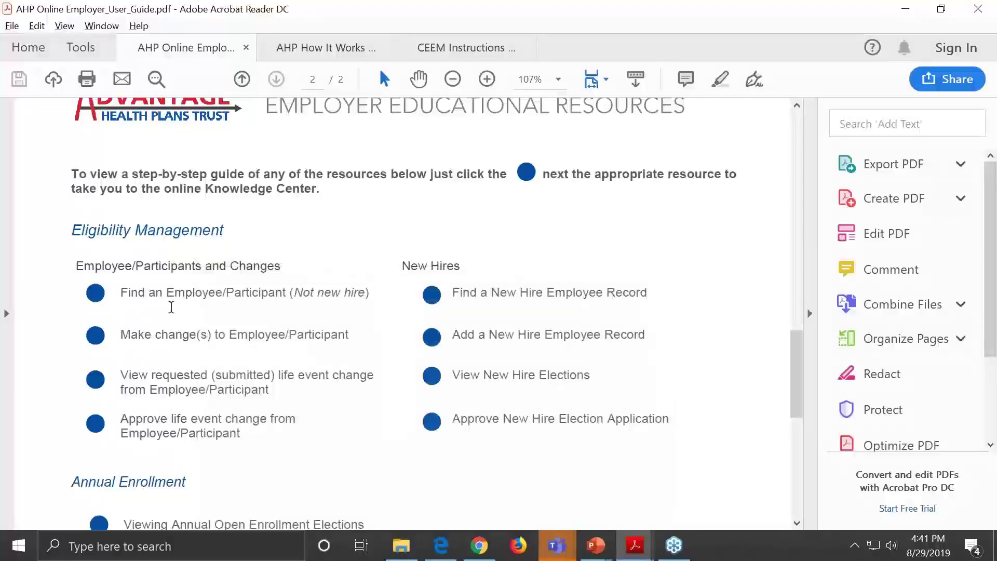
click(93, 295)
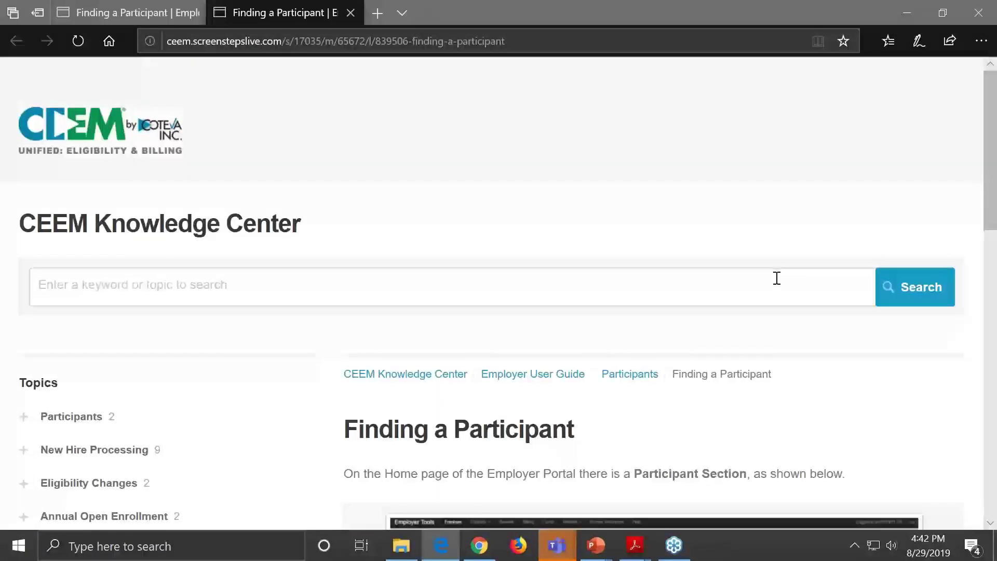
scroll(498, 291, down, 5)
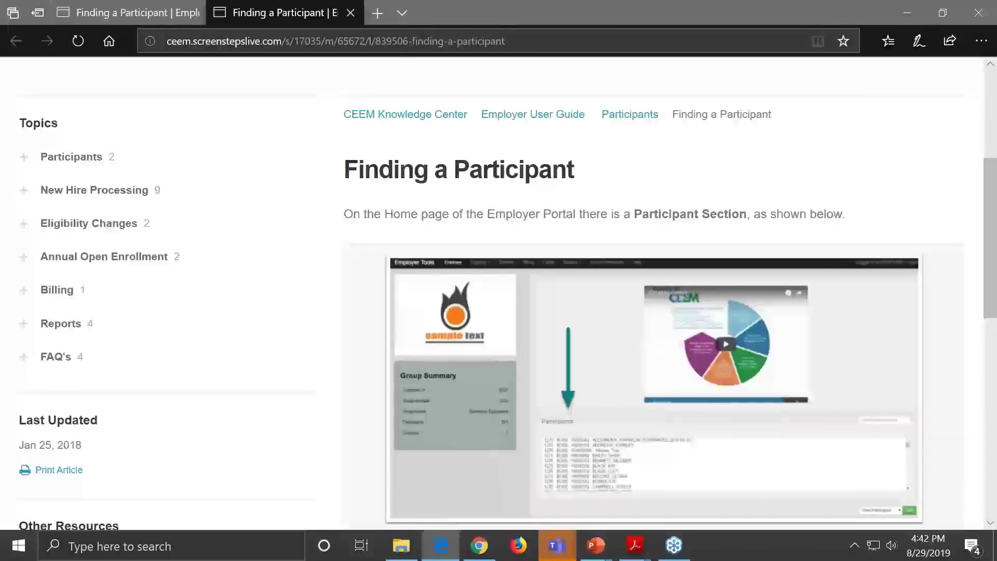
scroll(499, 291, down, 2)
scroll(779, 300, down, 1)
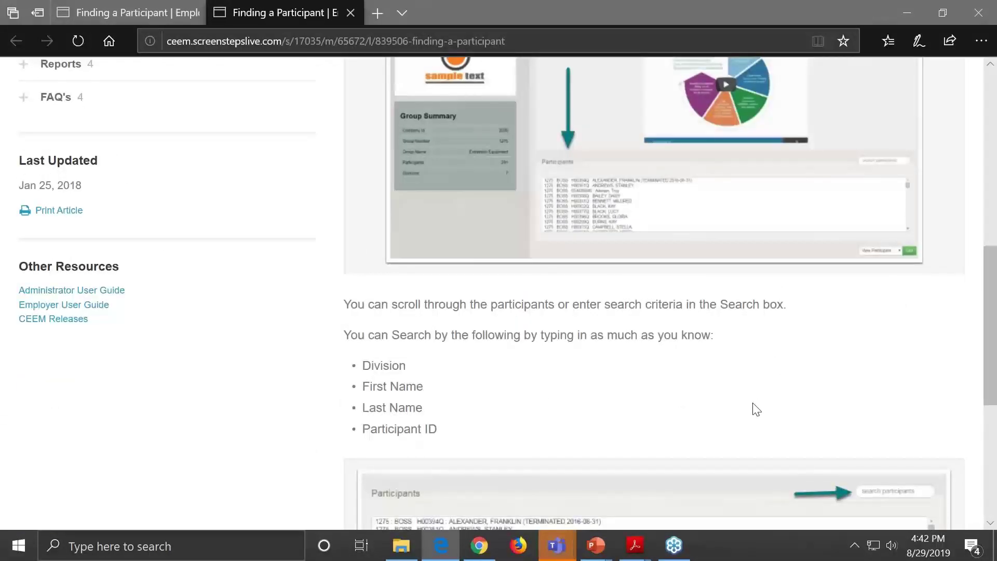
scroll(610, 459, down, 5)
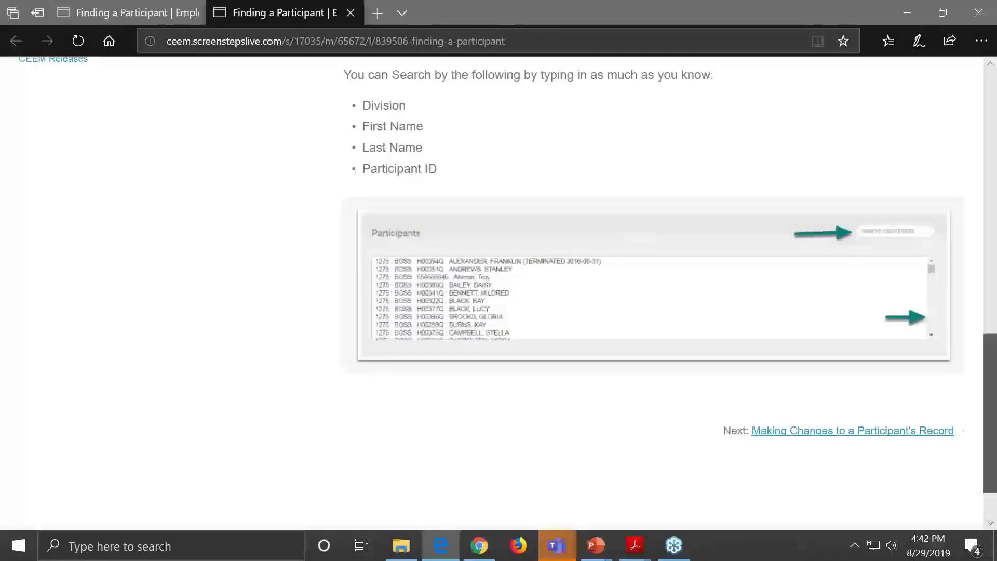
drag(989, 438, 989, 363)
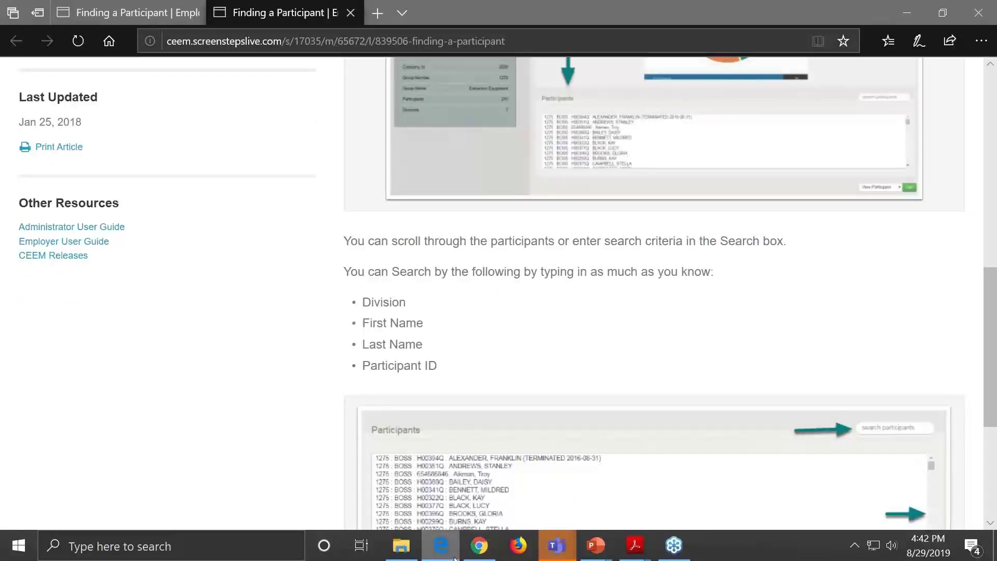
click(478, 556)
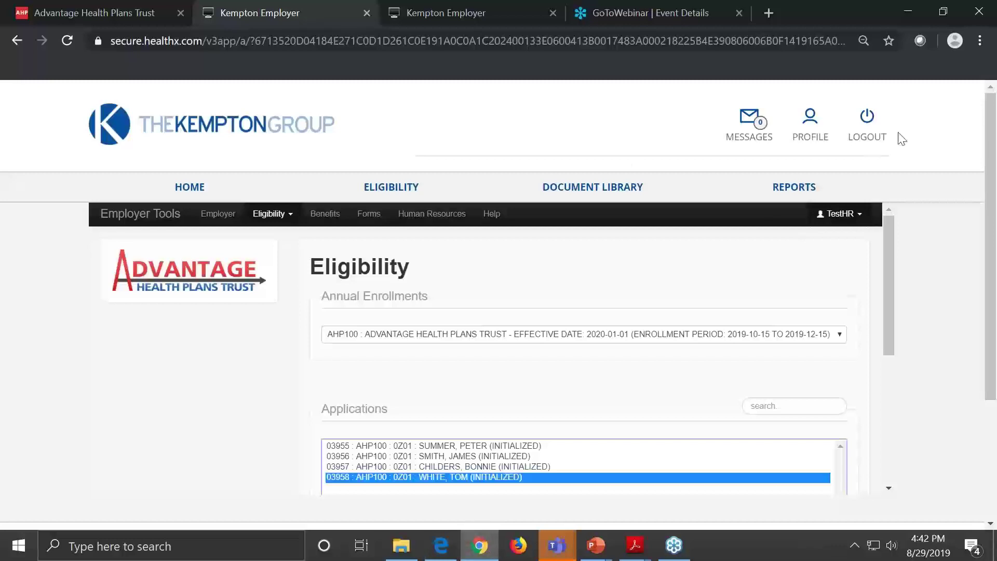